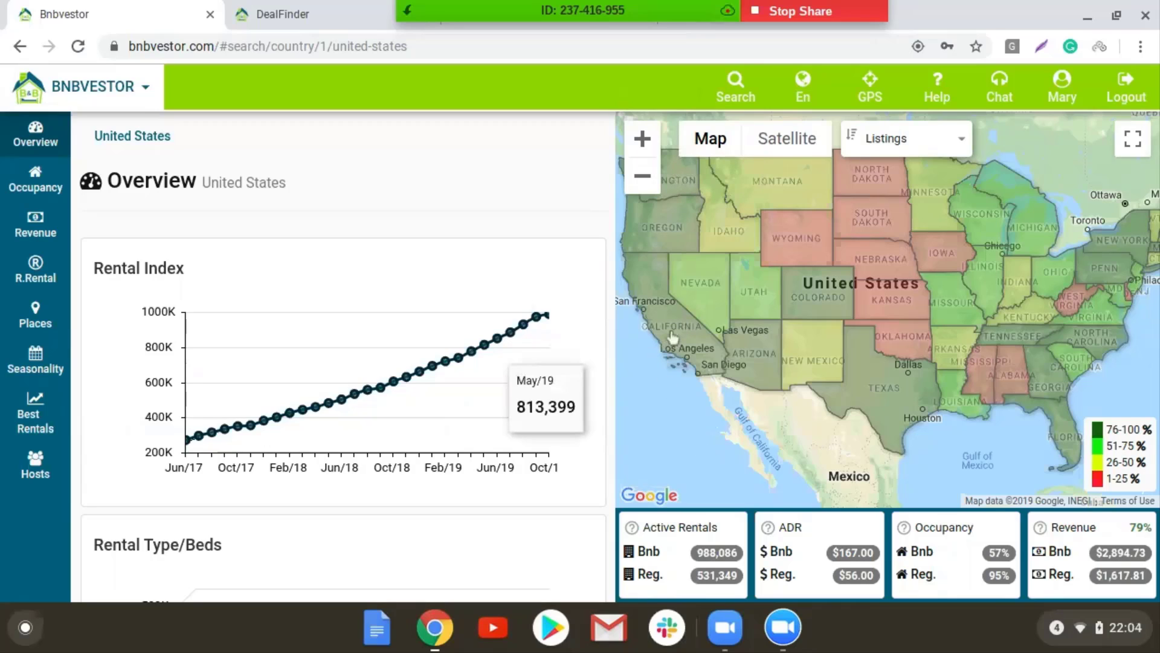
Select California on the map and load its state overview (167,406 listings, $191 ADR, 61% occupancy)
left_click(672, 337)
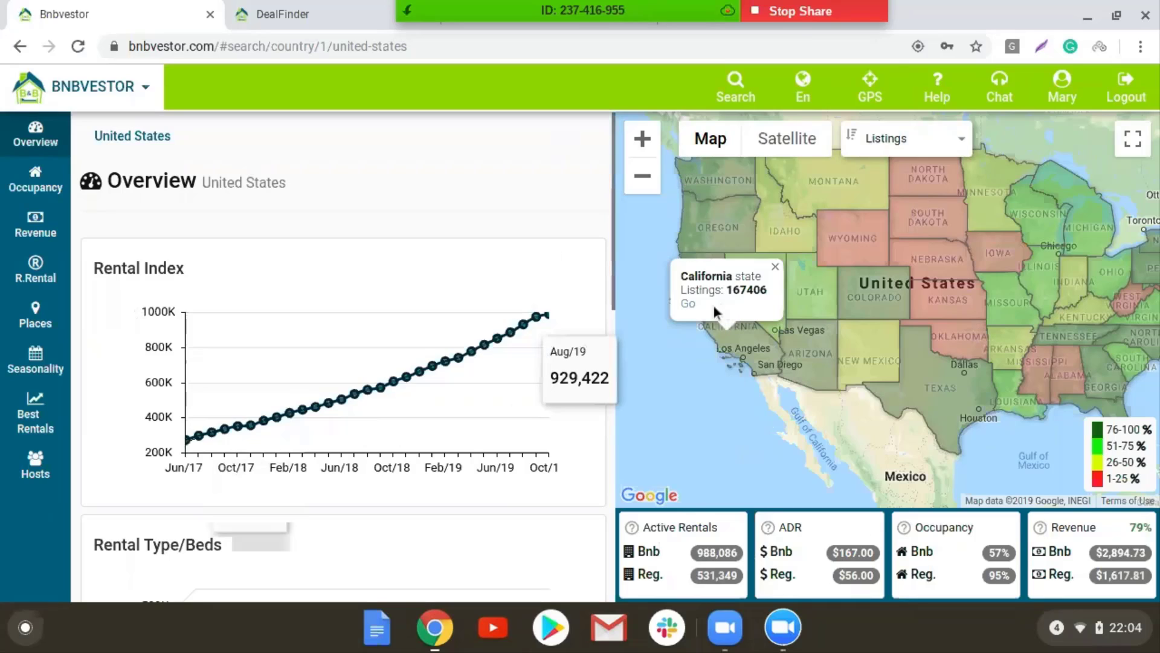
left_click(688, 305)
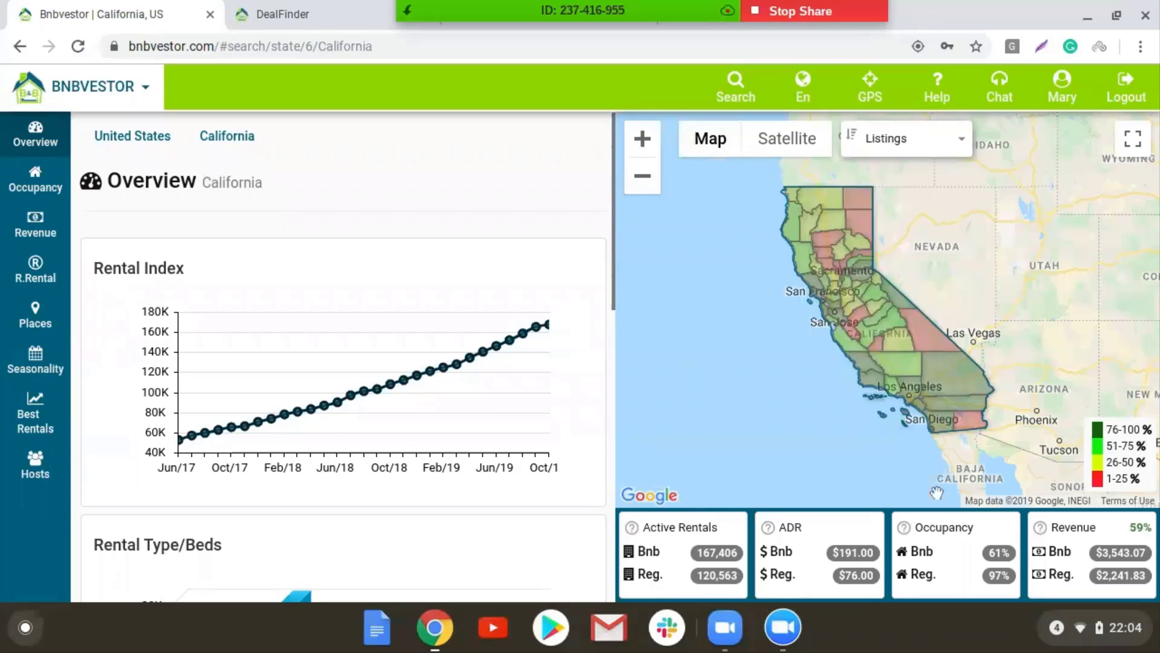
Open the Los Angeles county entire-place overview: 28,645 rentals, $153 ADR, 75% occupancy
left_click(912, 401)
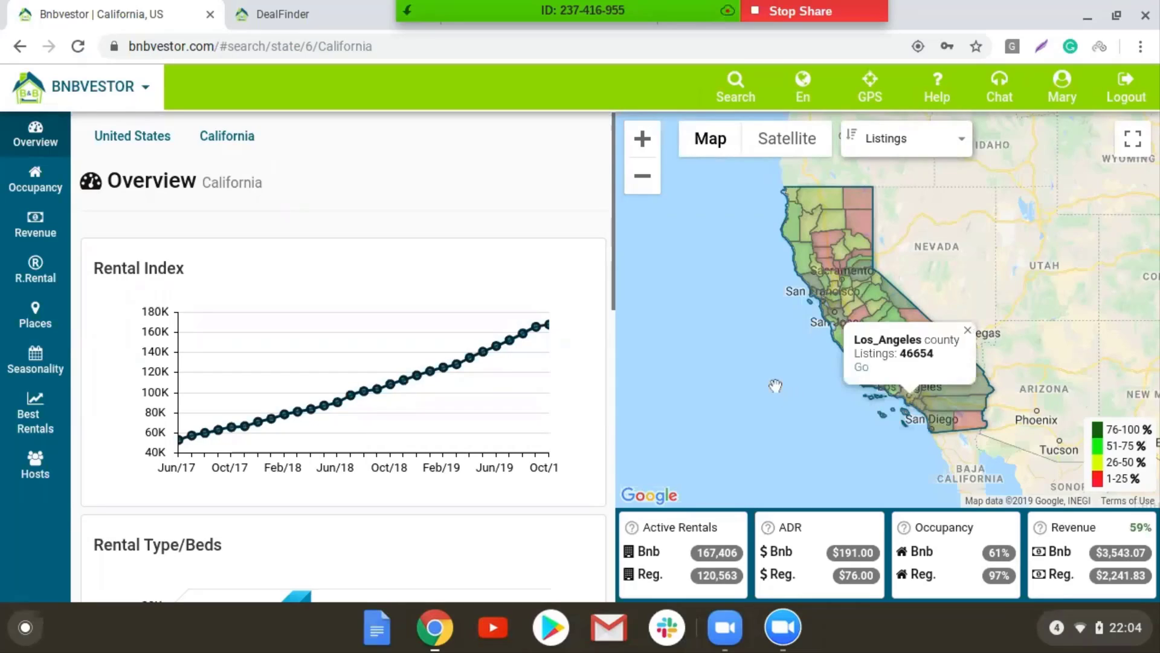
left_click(732, 92)
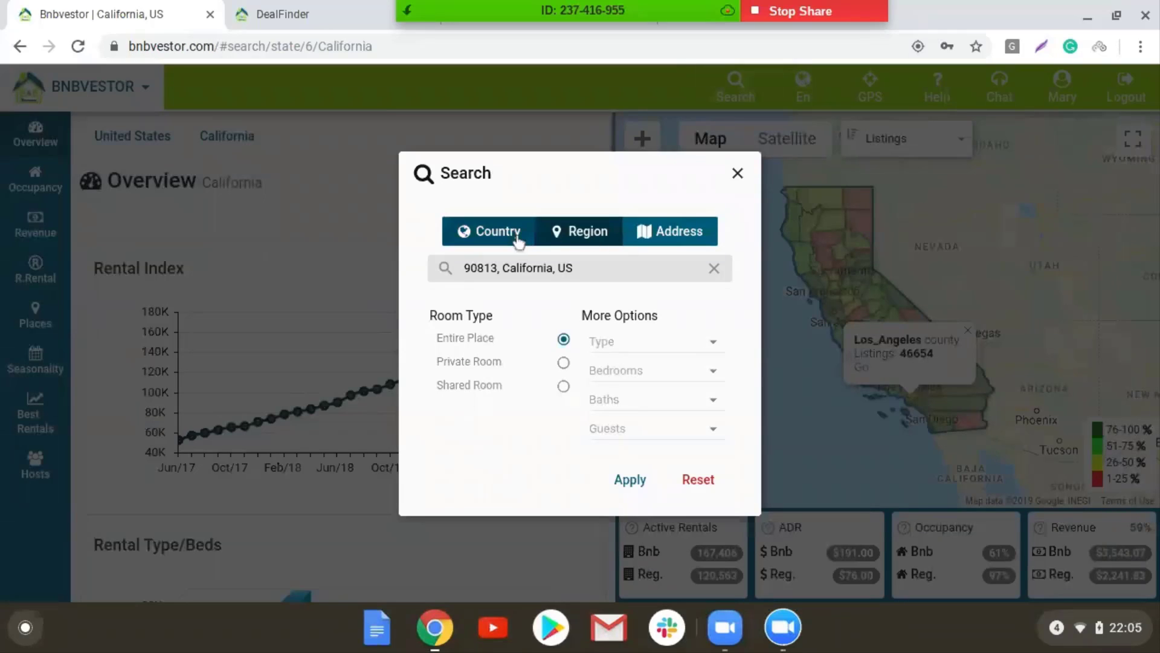
left_click(737, 175)
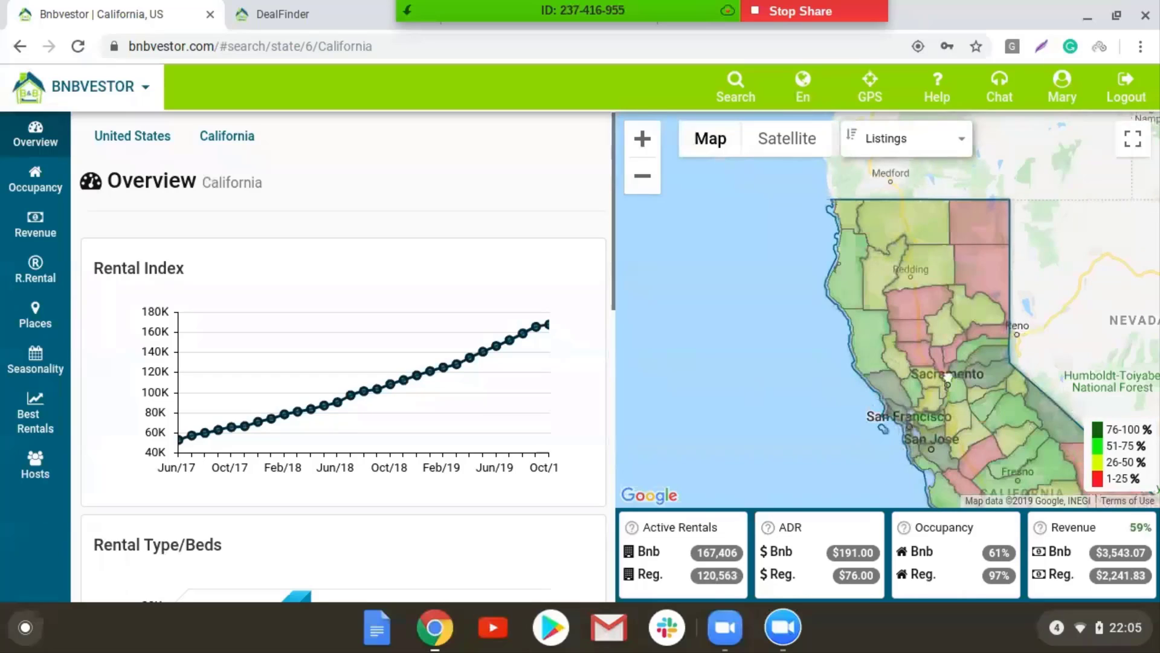
left_click_drag(947, 377, 849, 246)
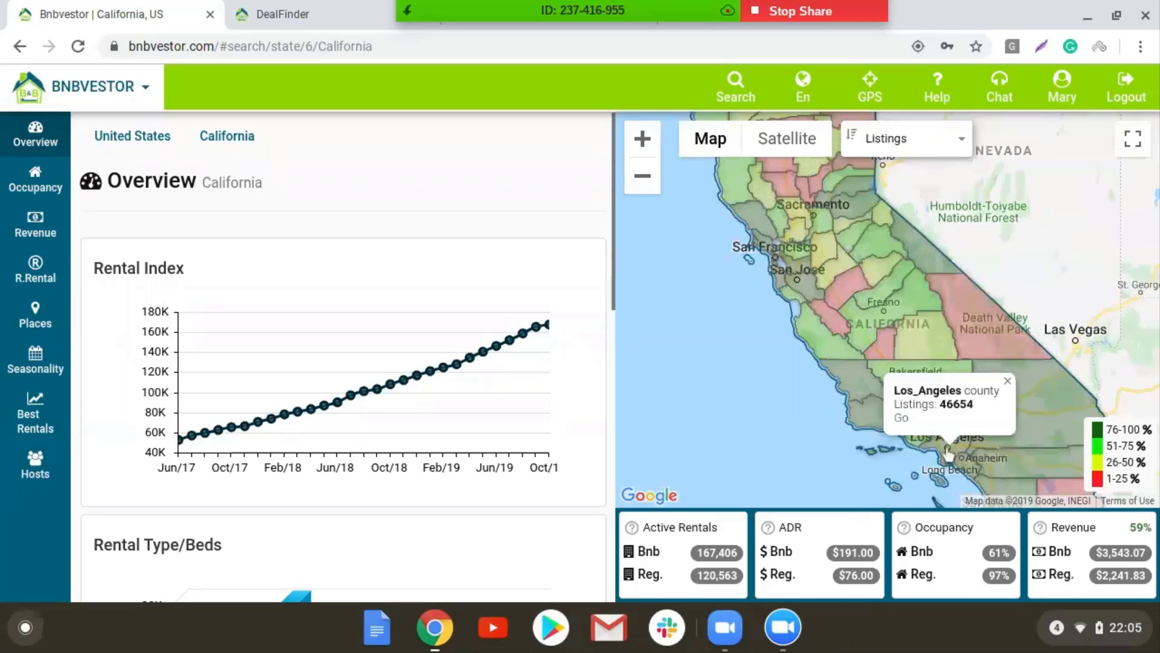
left_click(901, 418)
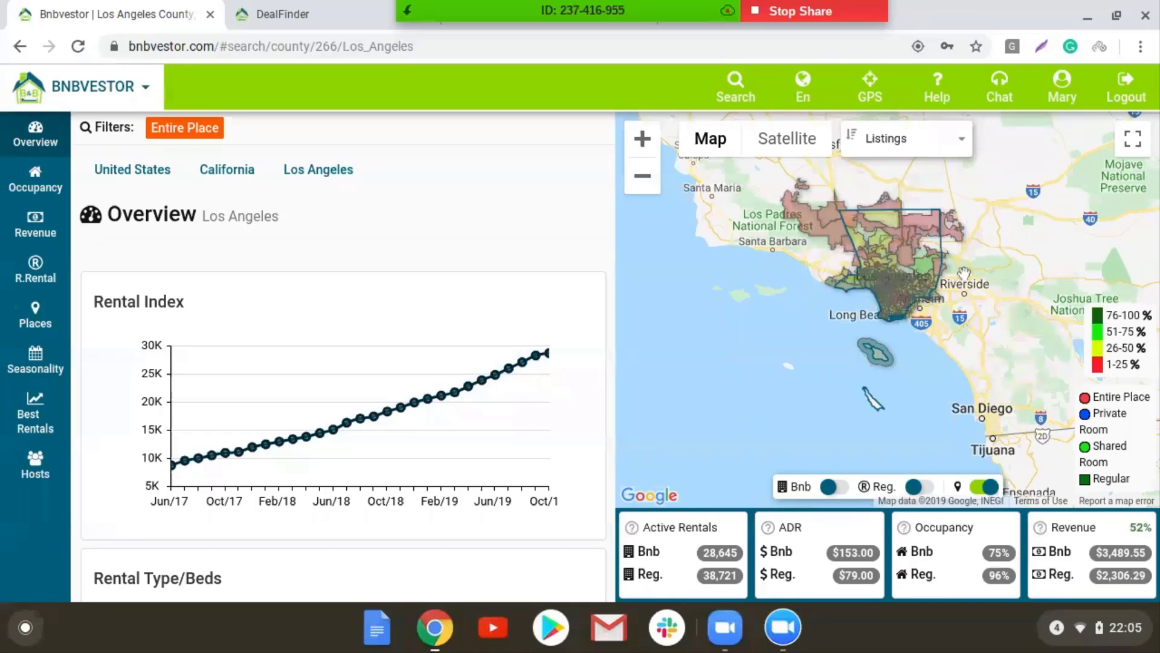
Zoom and pan the county map onto the LA basin zip areas, checking zip 90002's summary
left_click(643, 140)
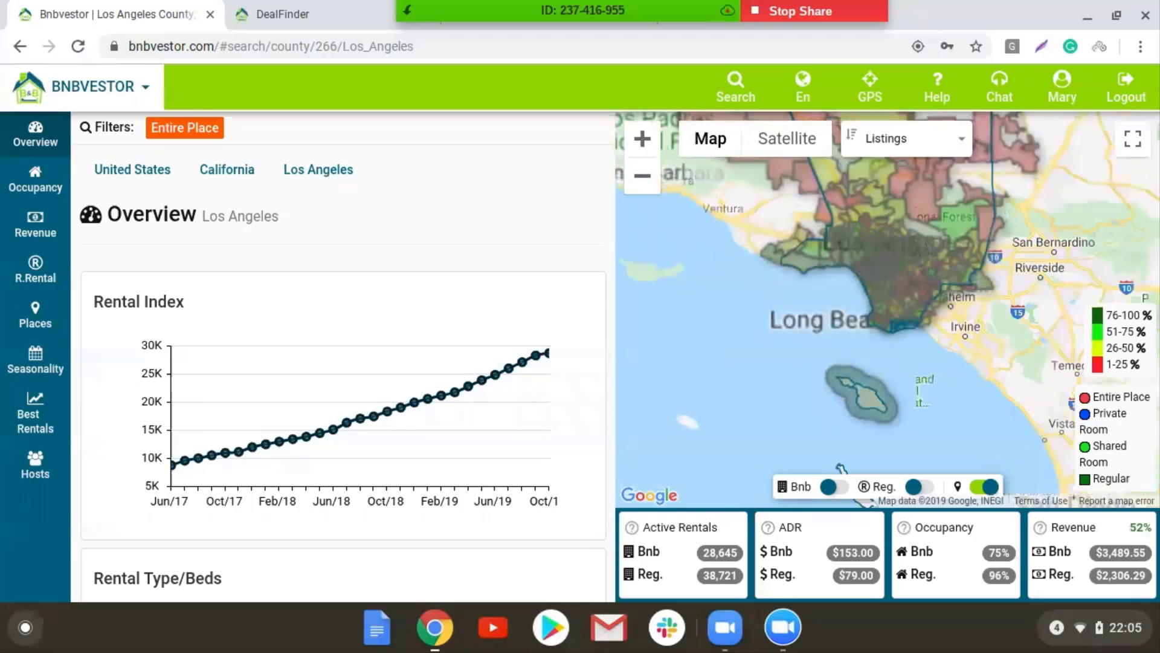
left_click_drag(935, 242, 903, 370)
left_click(646, 144)
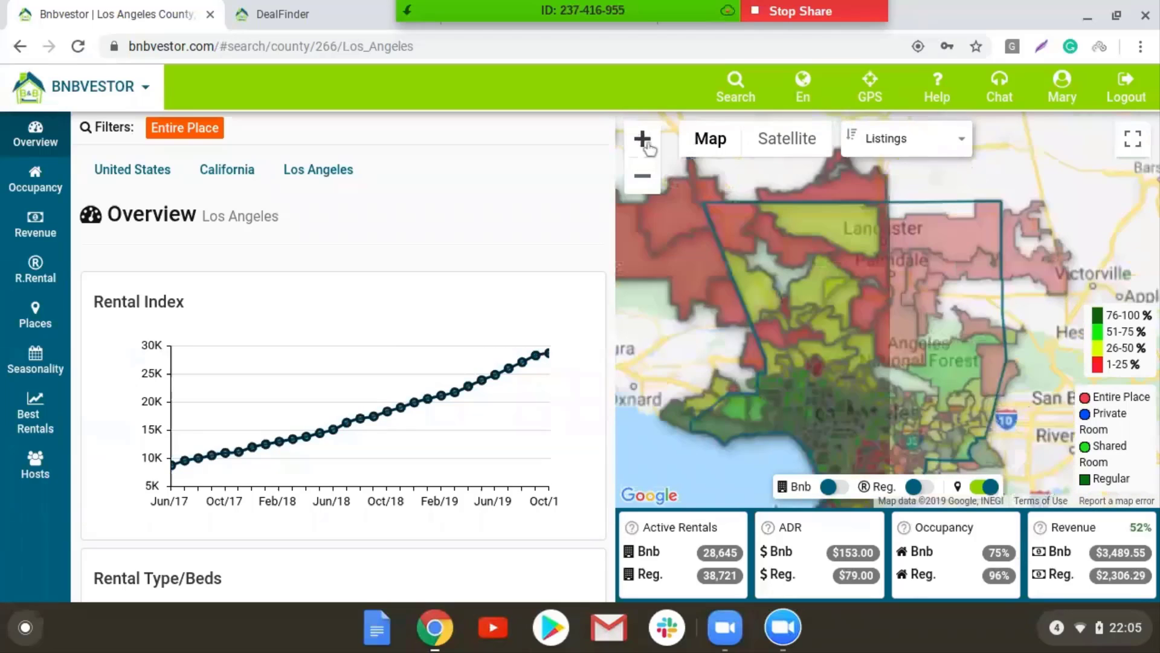
left_click_drag(826, 418, 844, 341)
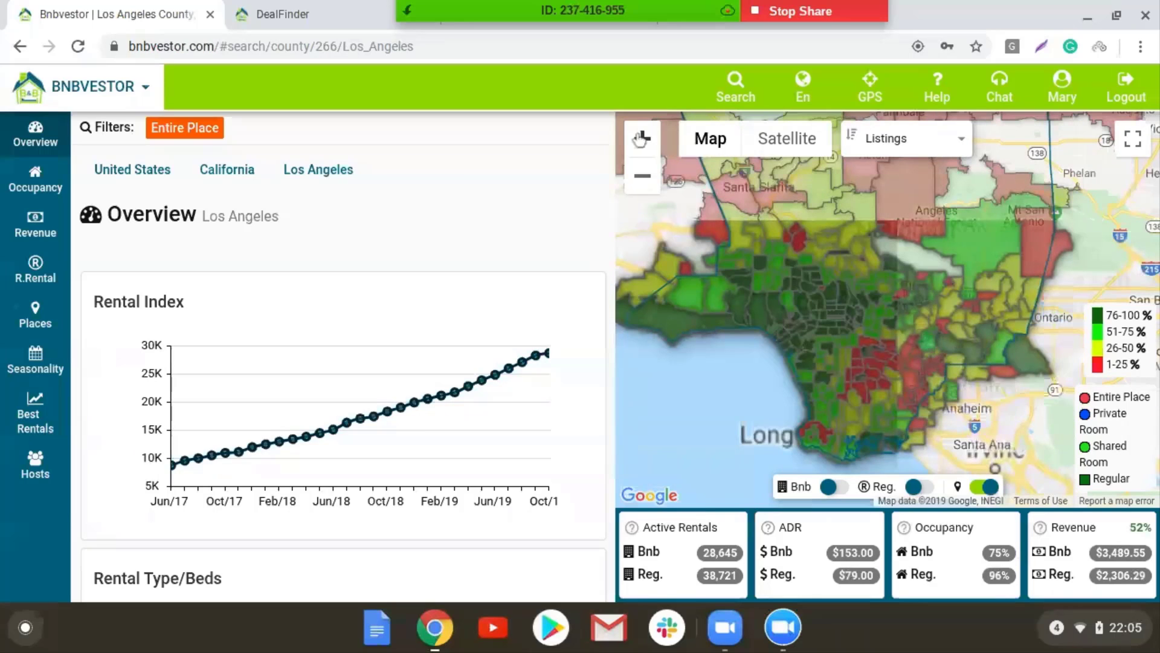
left_click(649, 183)
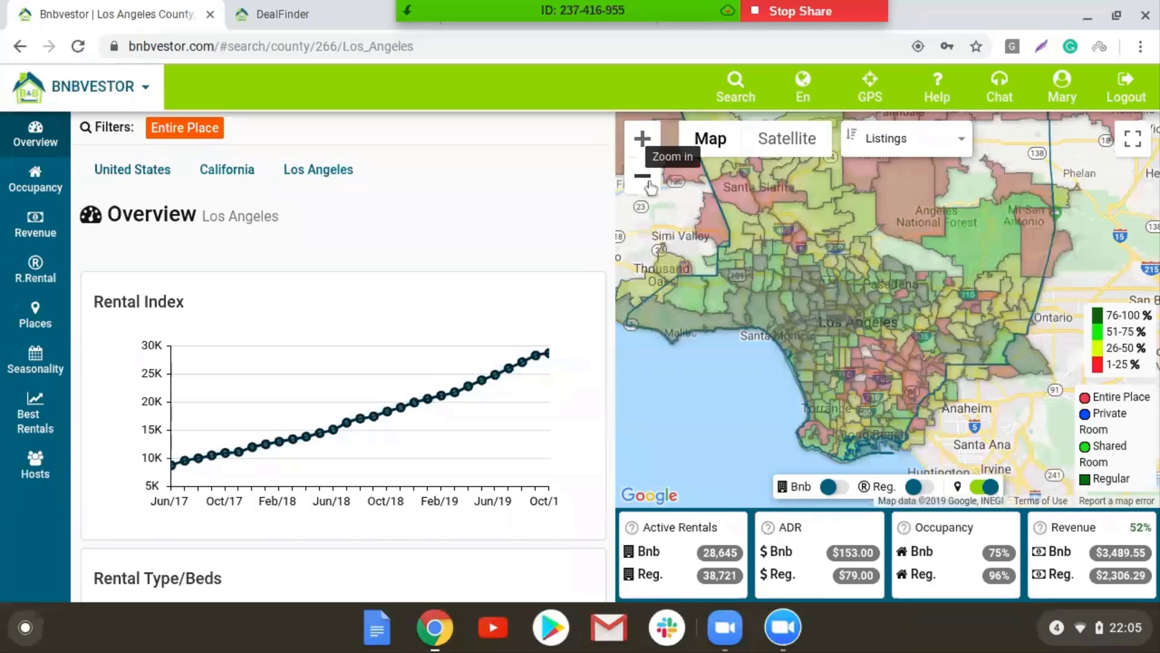
left_click(642, 141)
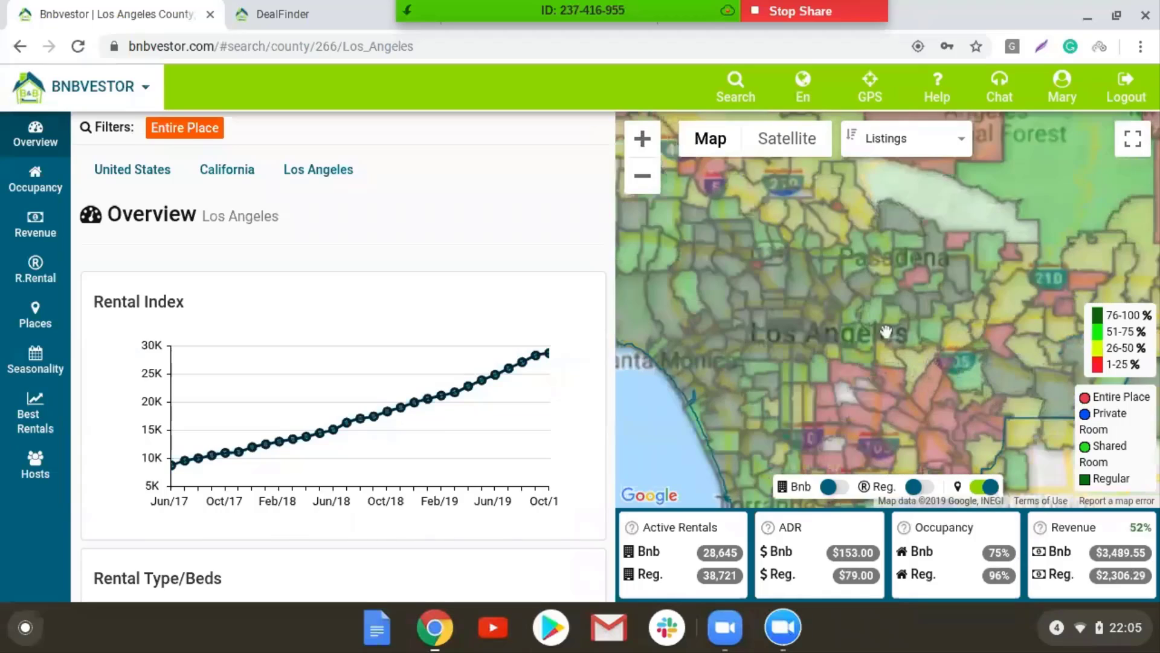
left_click_drag(755, 384, 827, 255)
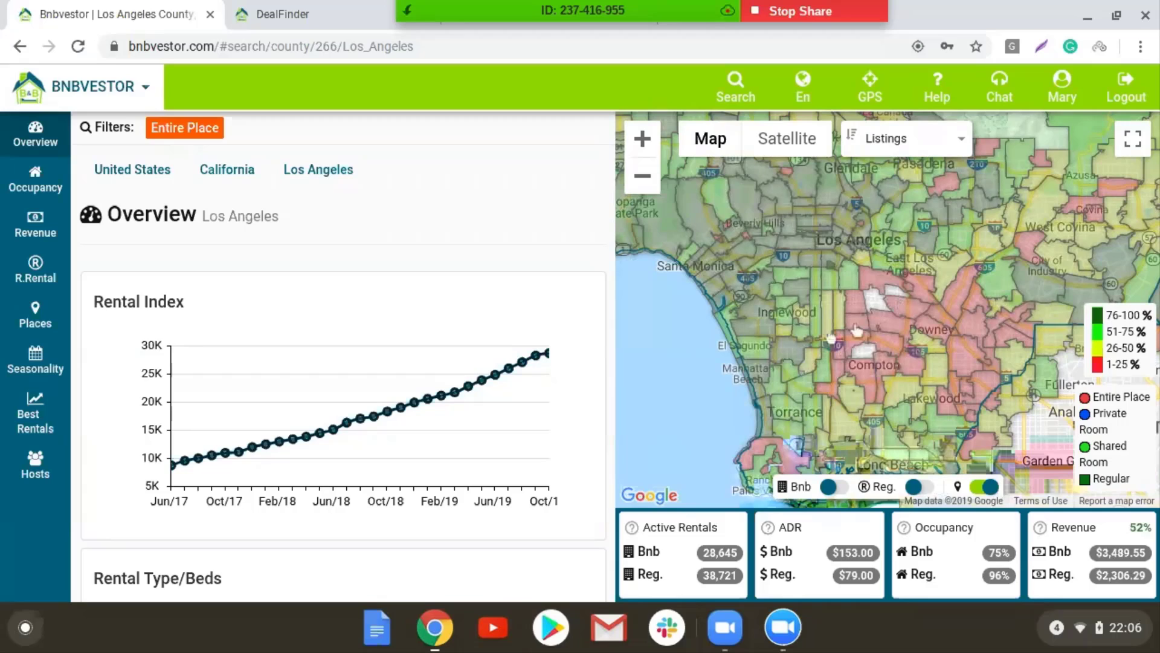
left_click(858, 279)
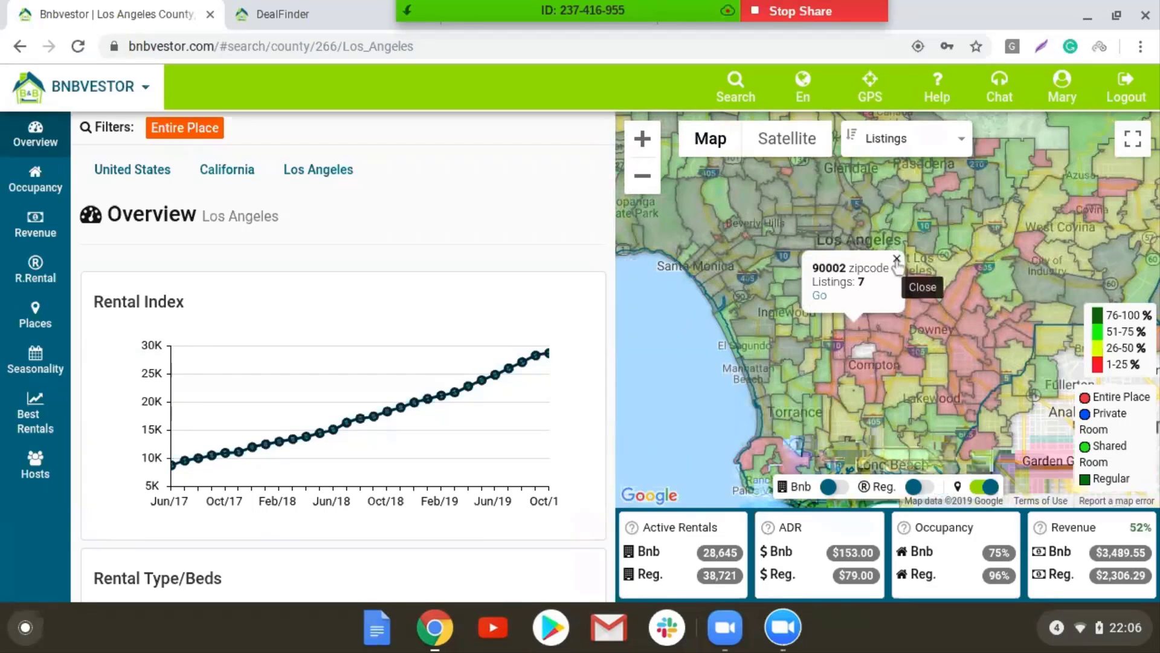
left_click(897, 260)
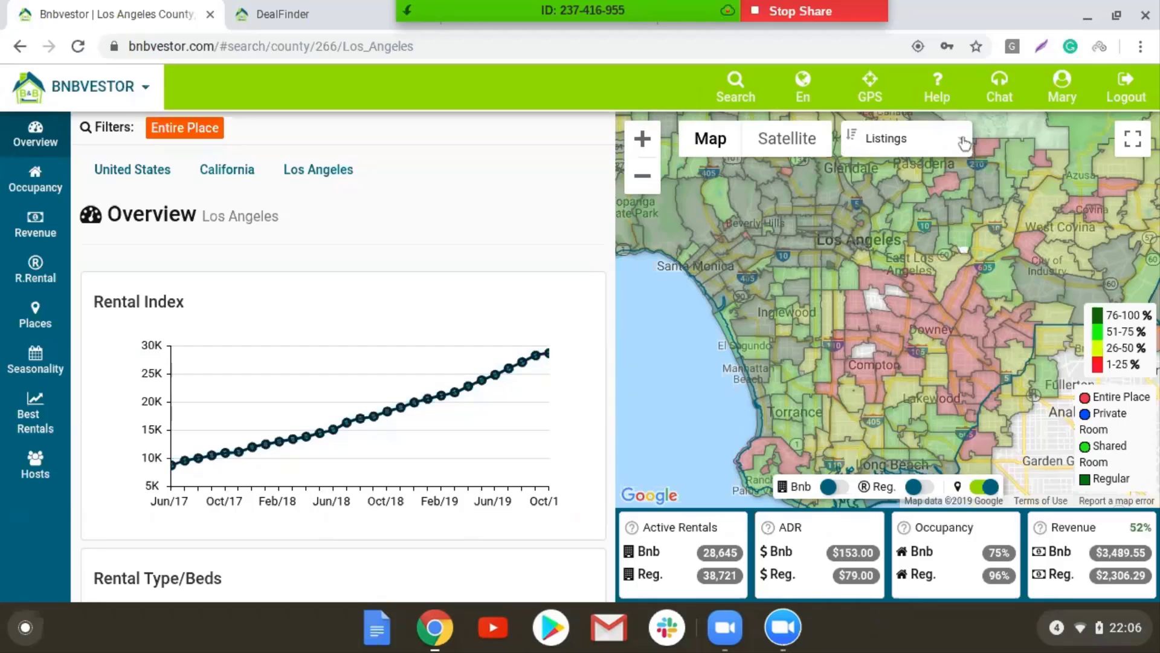
Zoom out to the whole county and shade the map by Add Rev
left_click(964, 142)
left_click(644, 181)
left_click(644, 186)
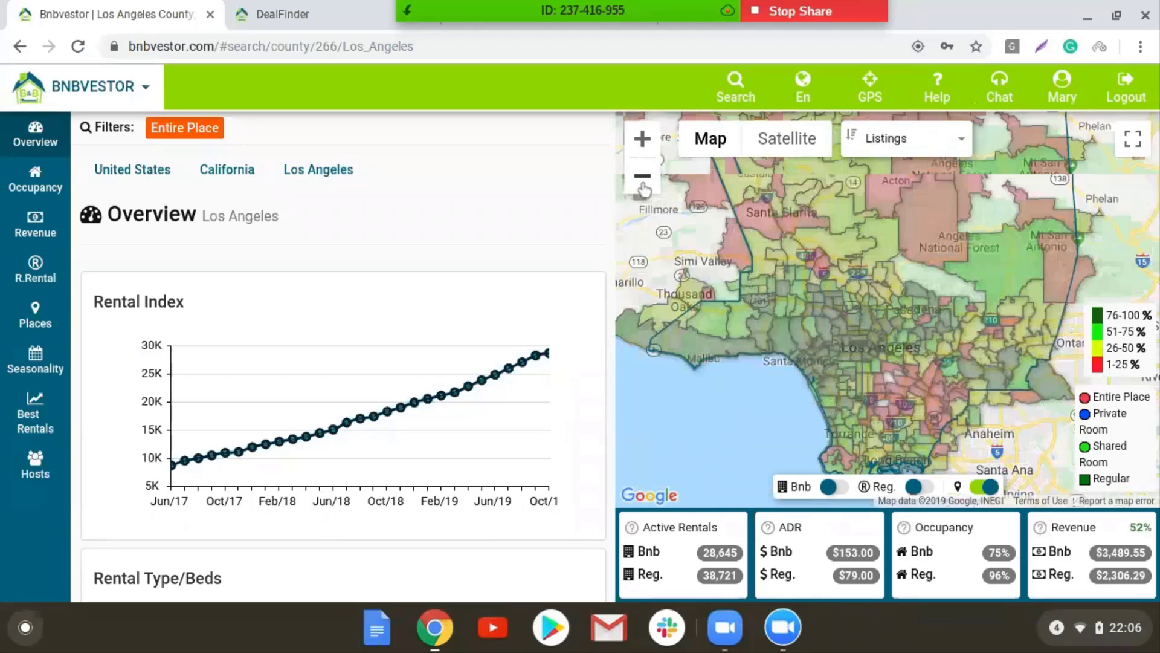
left_click(644, 187)
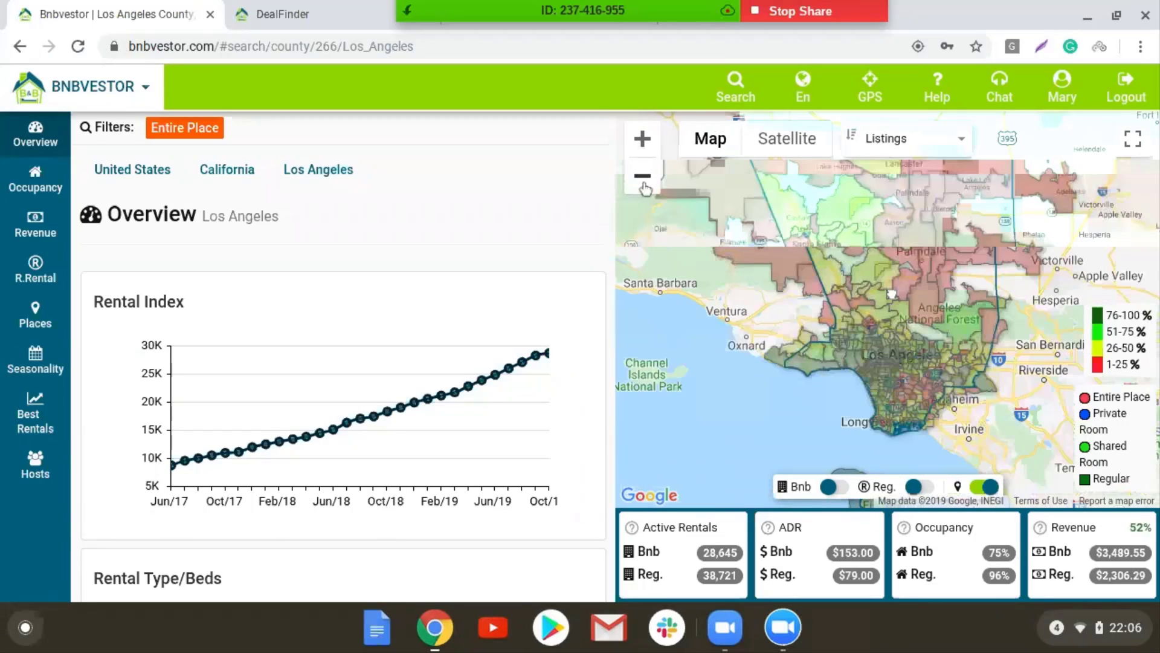
left_click(957, 147)
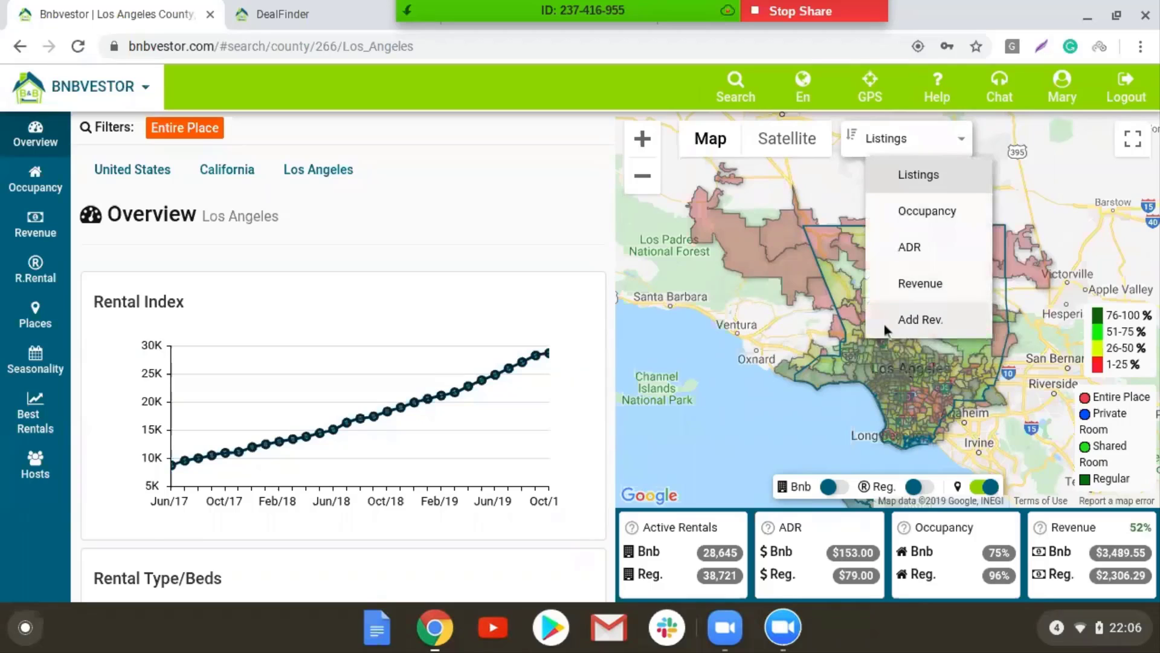
left_click(945, 320)
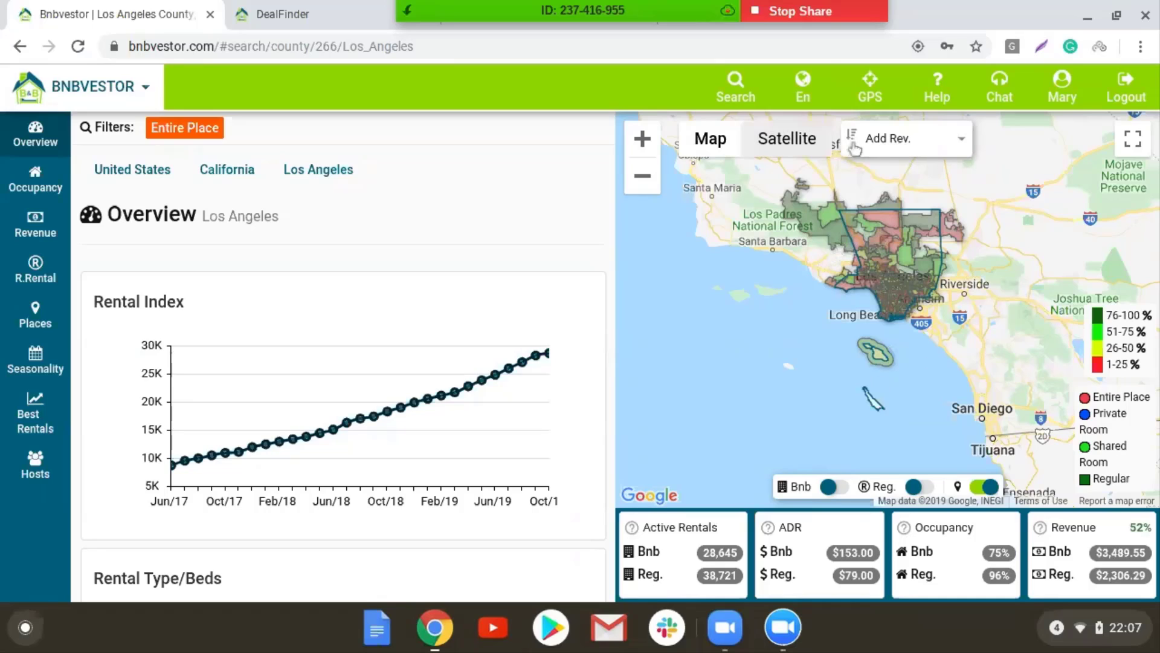
Zoom in and pan from Lancaster and Palmdale to Torrance, Anaheim and Santa Ana
left_click(643, 139)
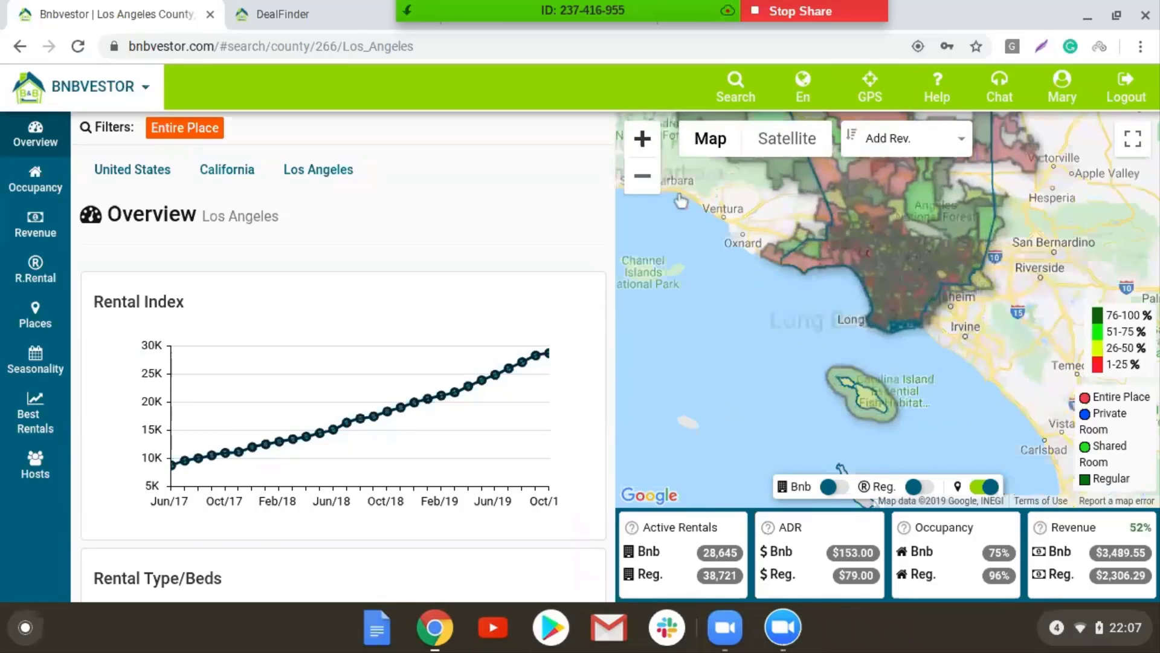
left_click_drag(930, 239, 916, 387)
scroll(893, 421, "up", 2)
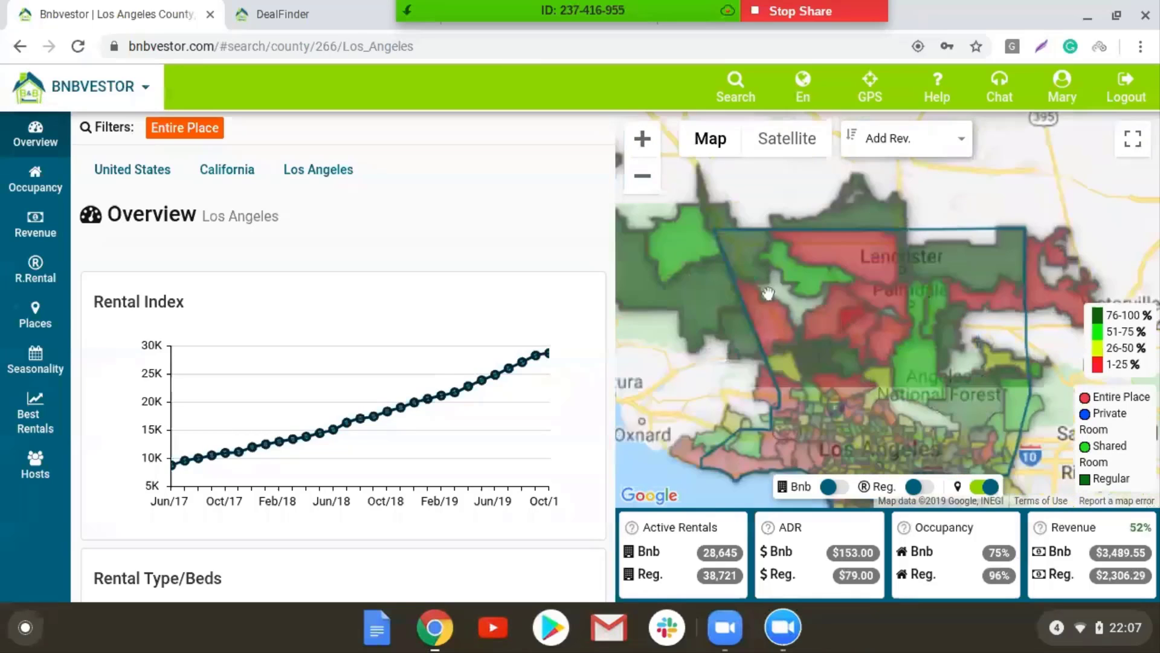
left_click_drag(893, 421, 885, 315)
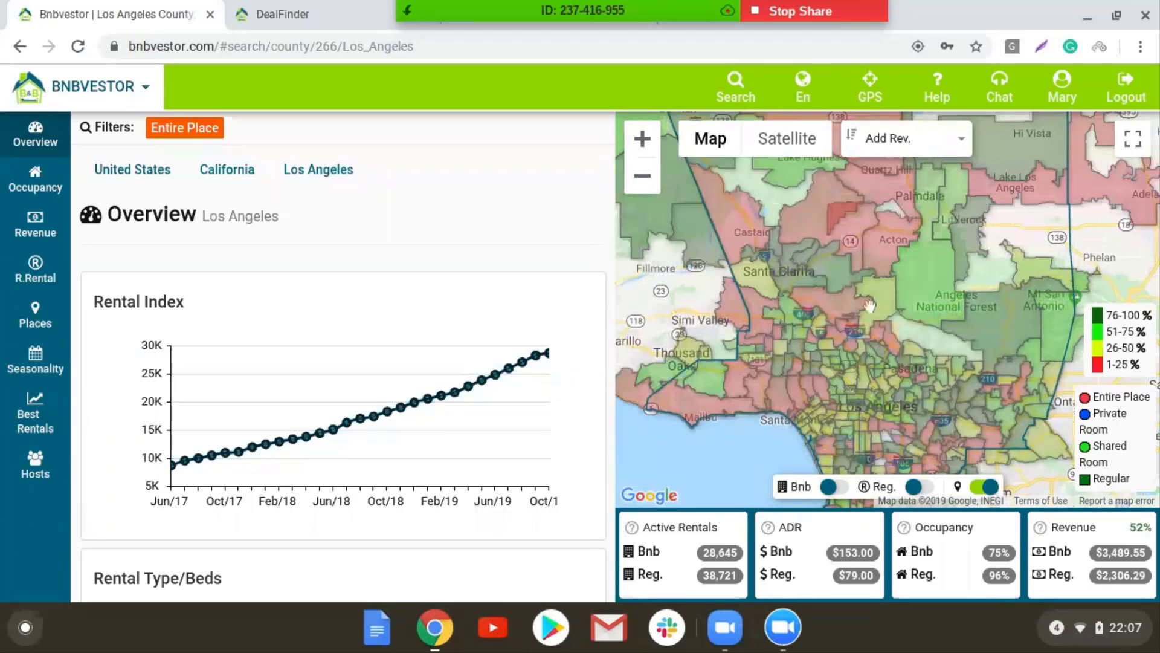
left_click_drag(873, 306, 904, 250)
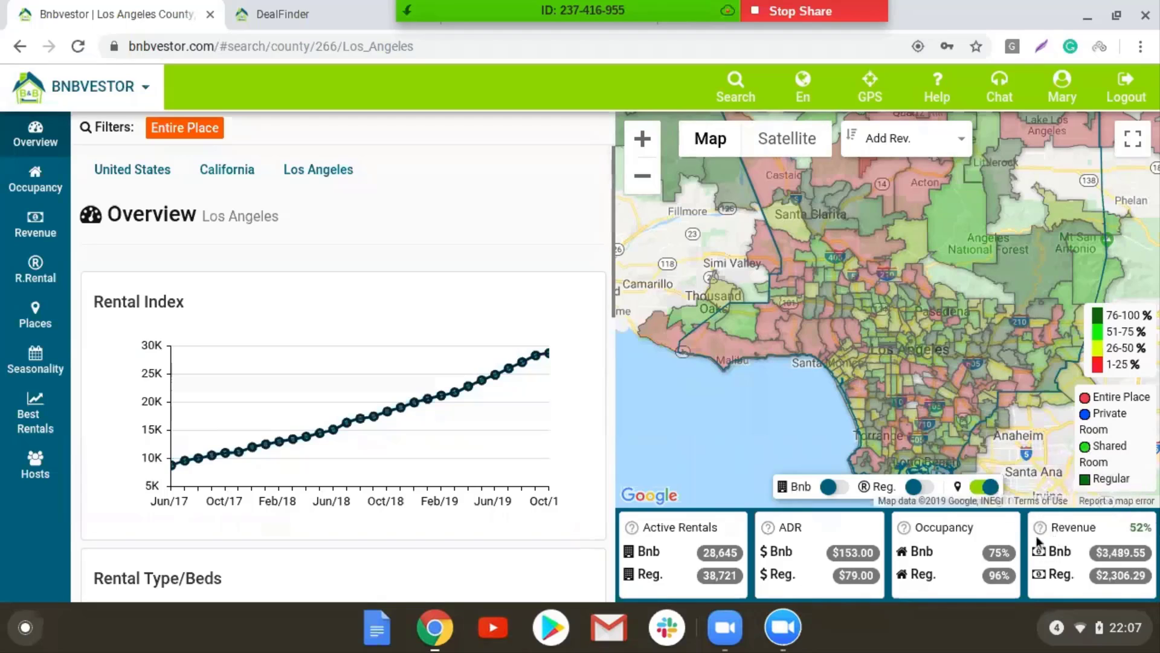
mouse_move(1040, 534)
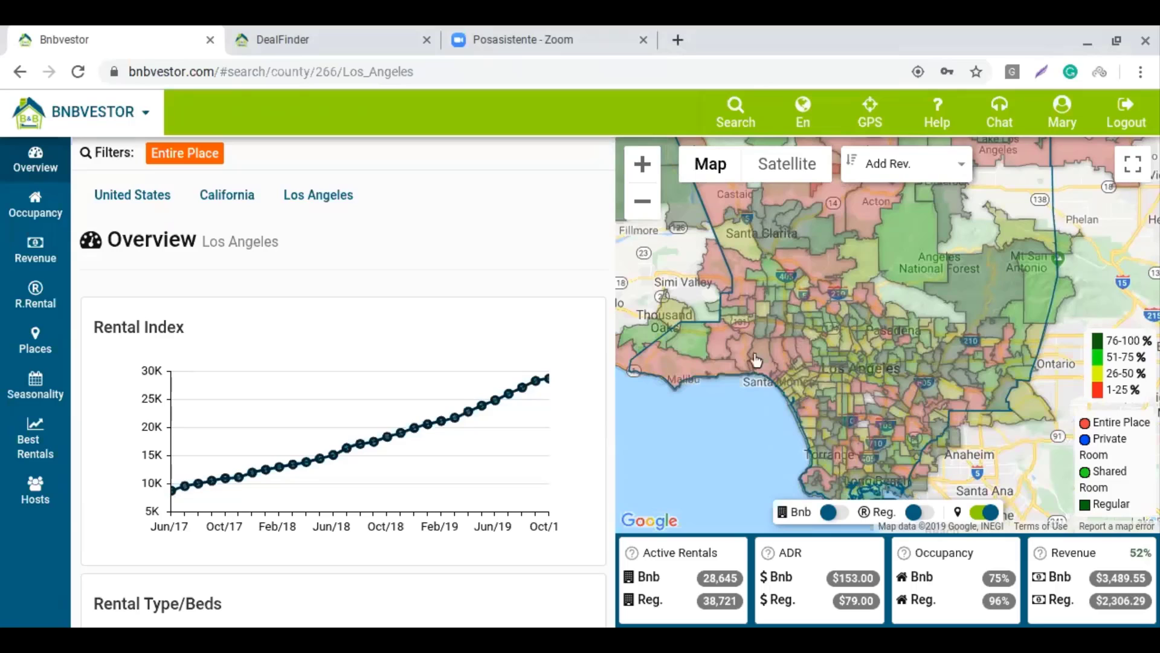
Pan between Lancaster, Palmdale and Los Angeles, then zoom out to fit the whole county
left_click_drag(1007, 290, 984, 371)
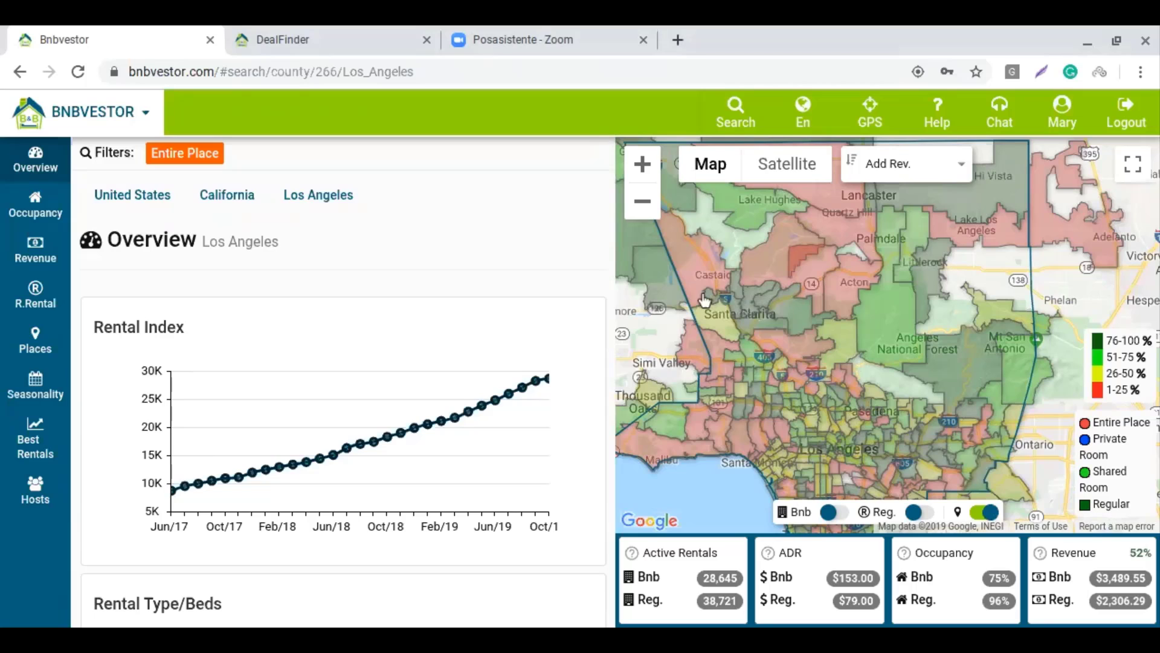
left_click_drag(828, 314, 843, 455)
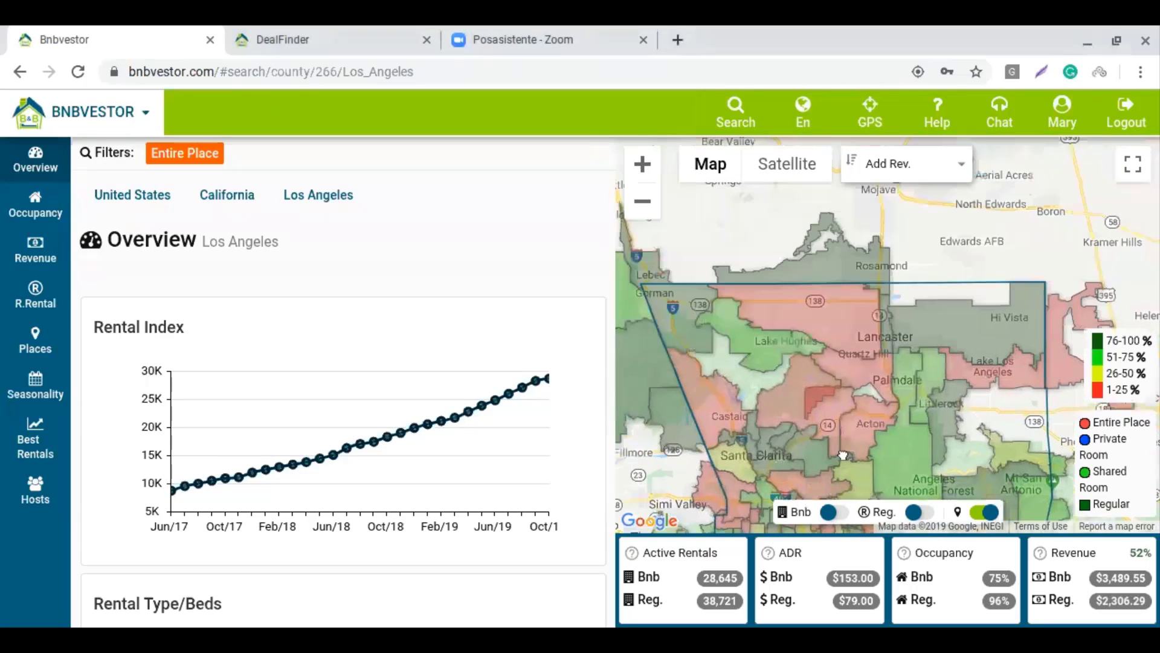
left_click_drag(852, 531, 876, 362)
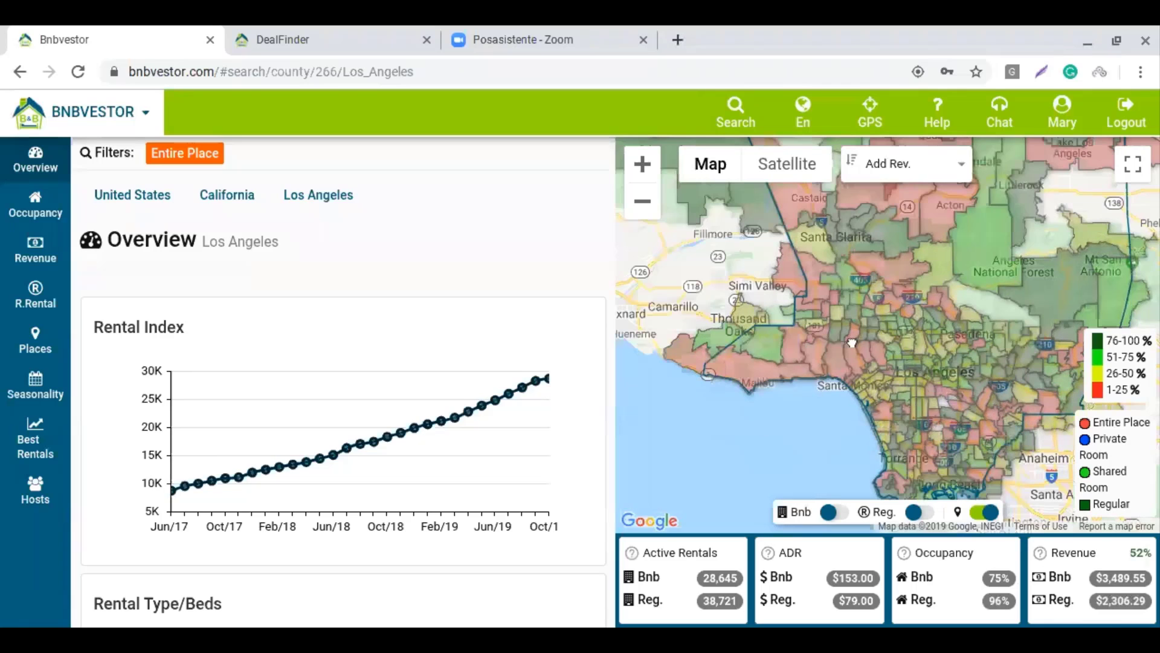
left_click_drag(819, 268, 916, 392)
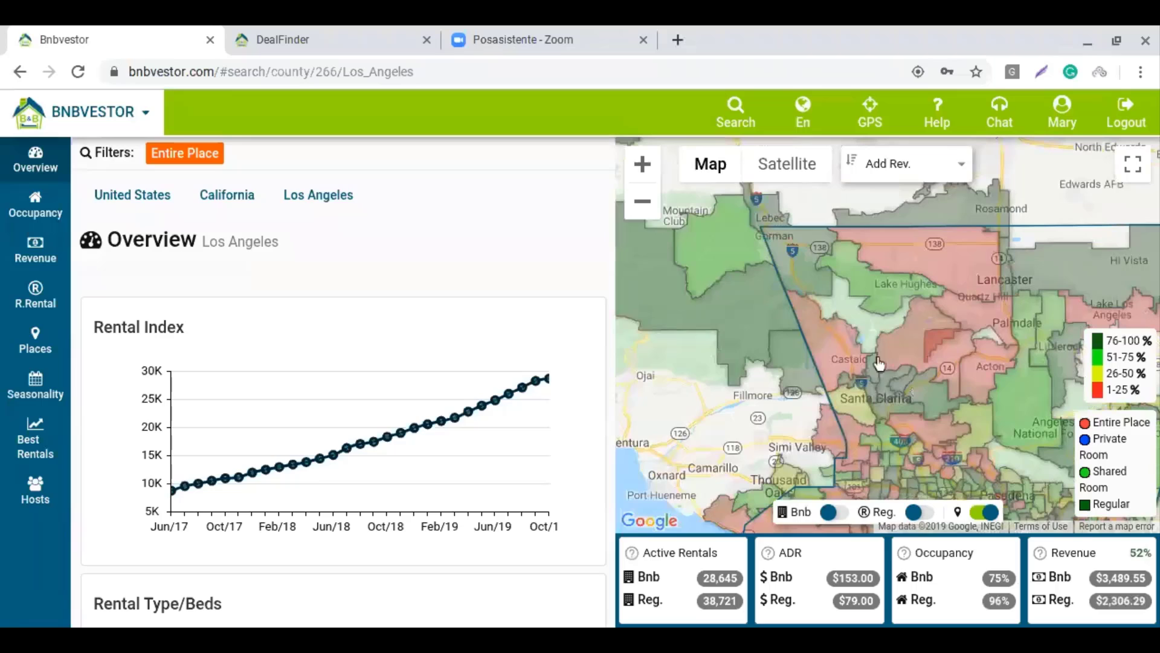
left_click(641, 209)
left_click_drag(926, 423, 900, 398)
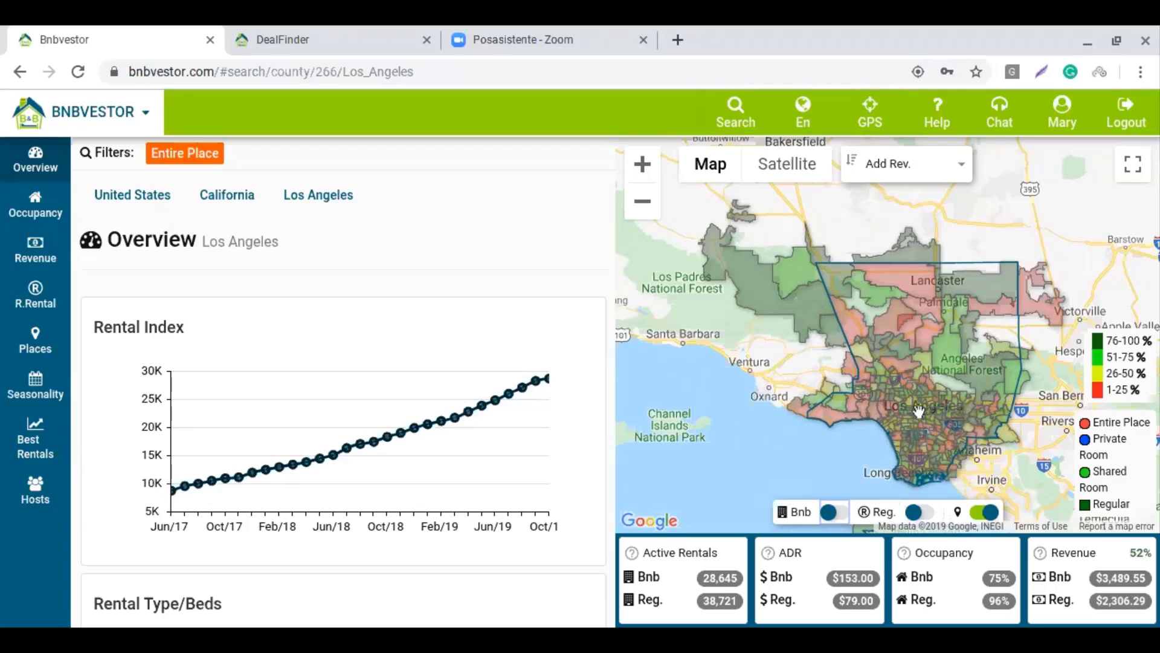
Show Bnb entire-place listings as dots and turn off the zip-area shading
left_click(844, 515)
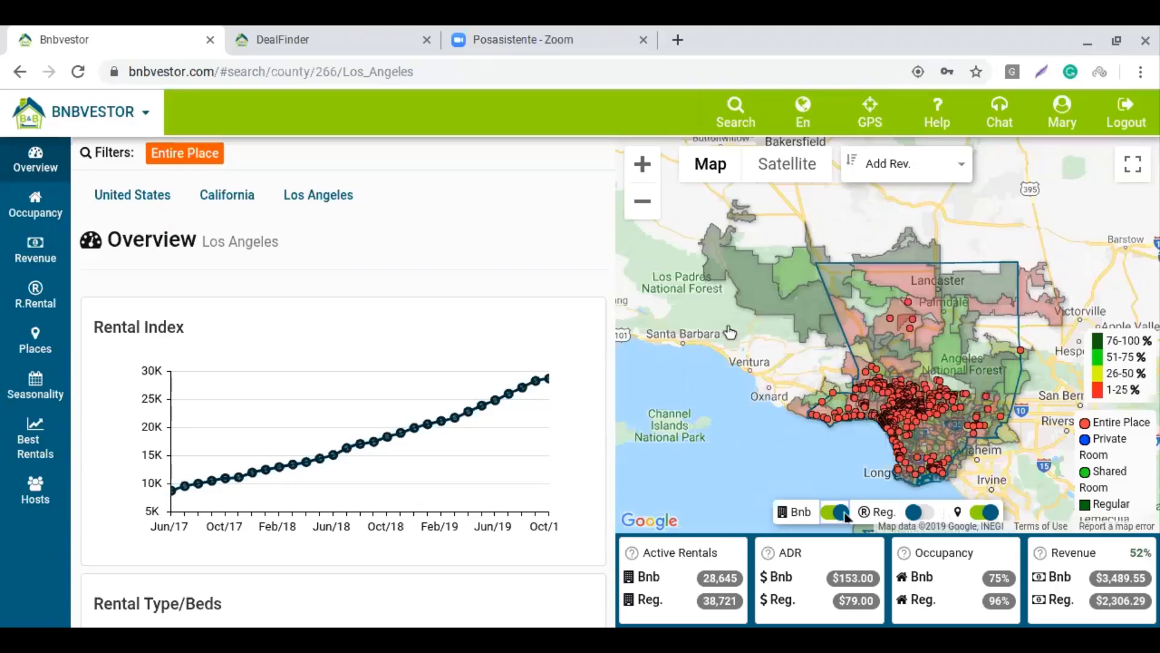
left_click(976, 514)
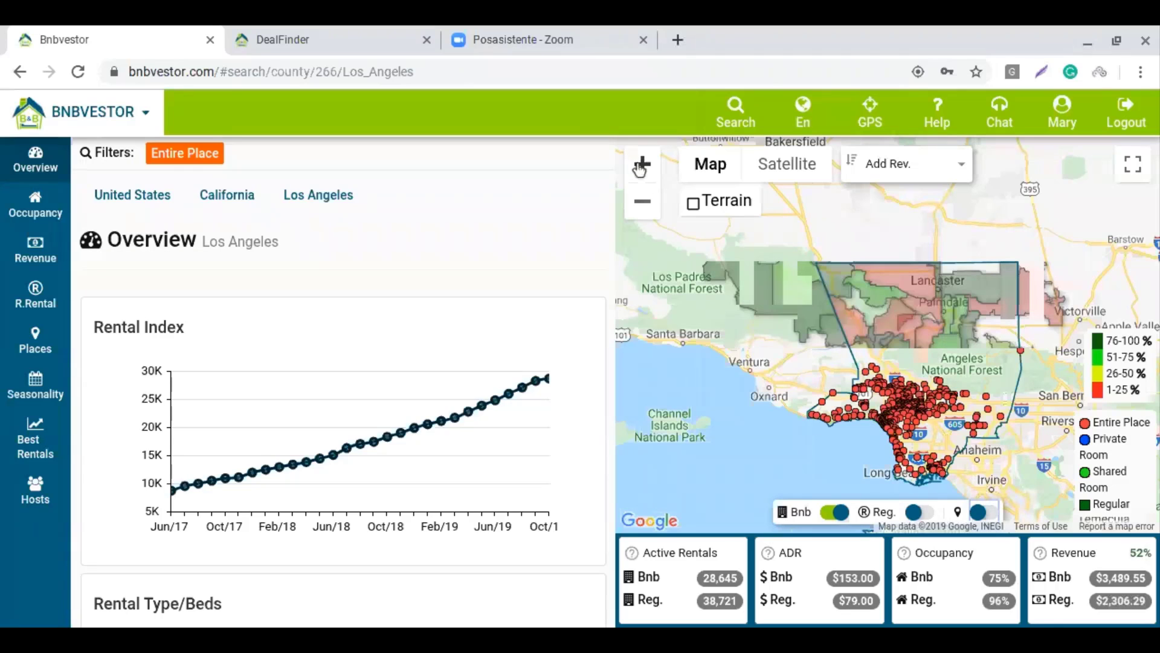
left_click(642, 164)
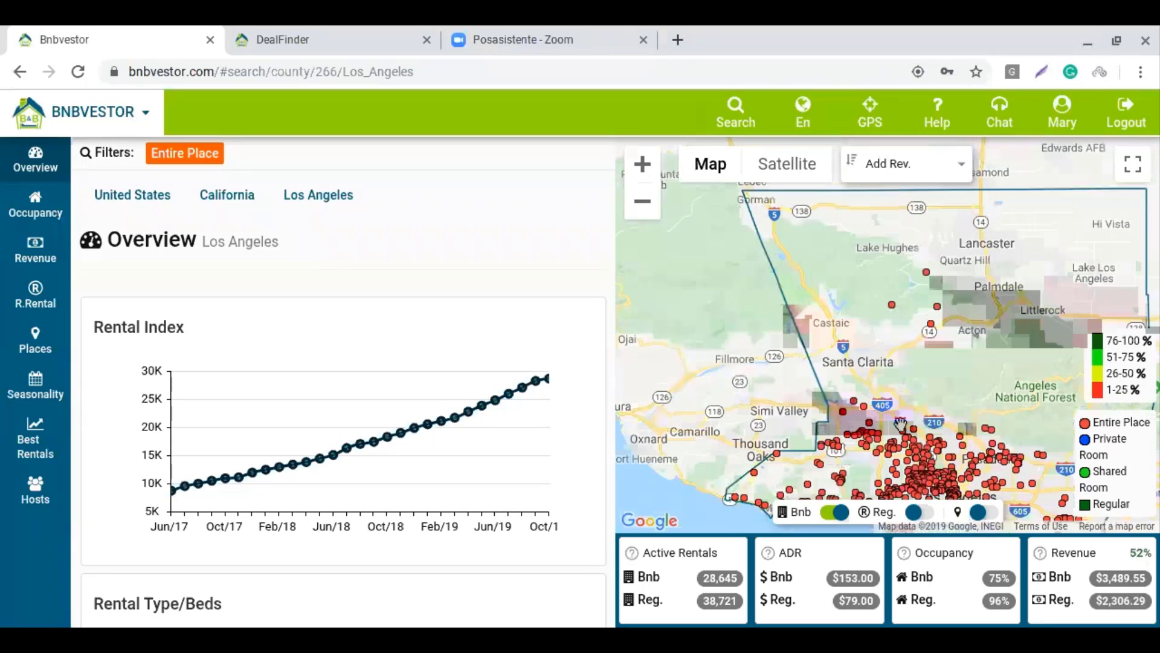
Zoom into the LA basin listing dots and display the Topanga State Park info card
left_click_drag(901, 423, 856, 284)
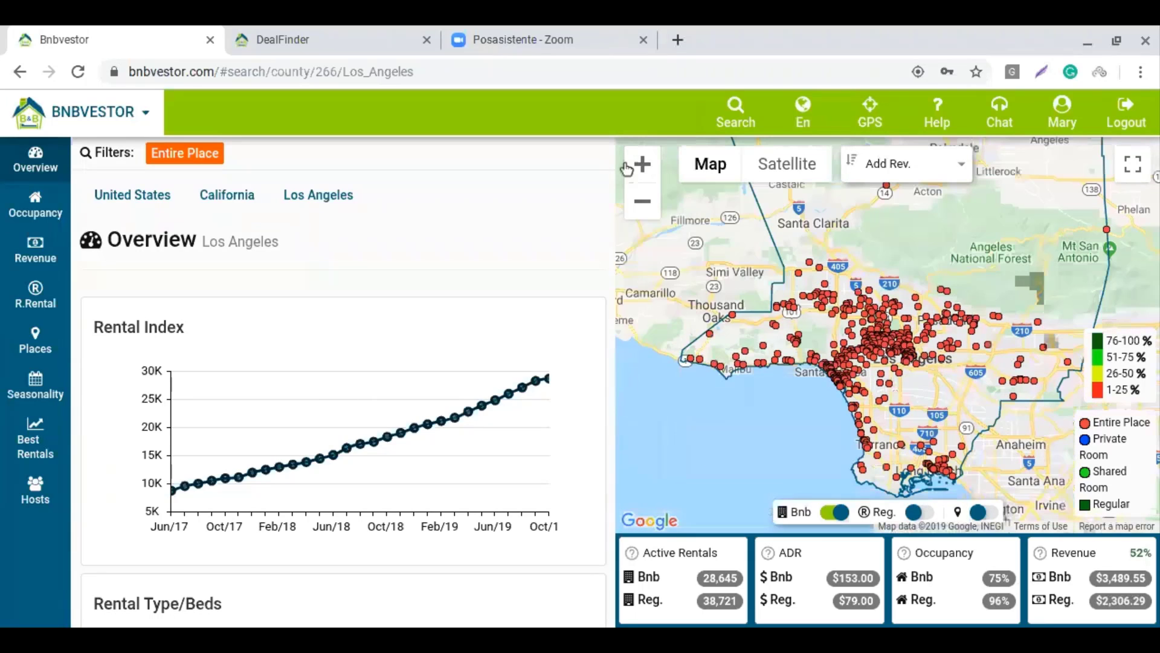
left_click(642, 165)
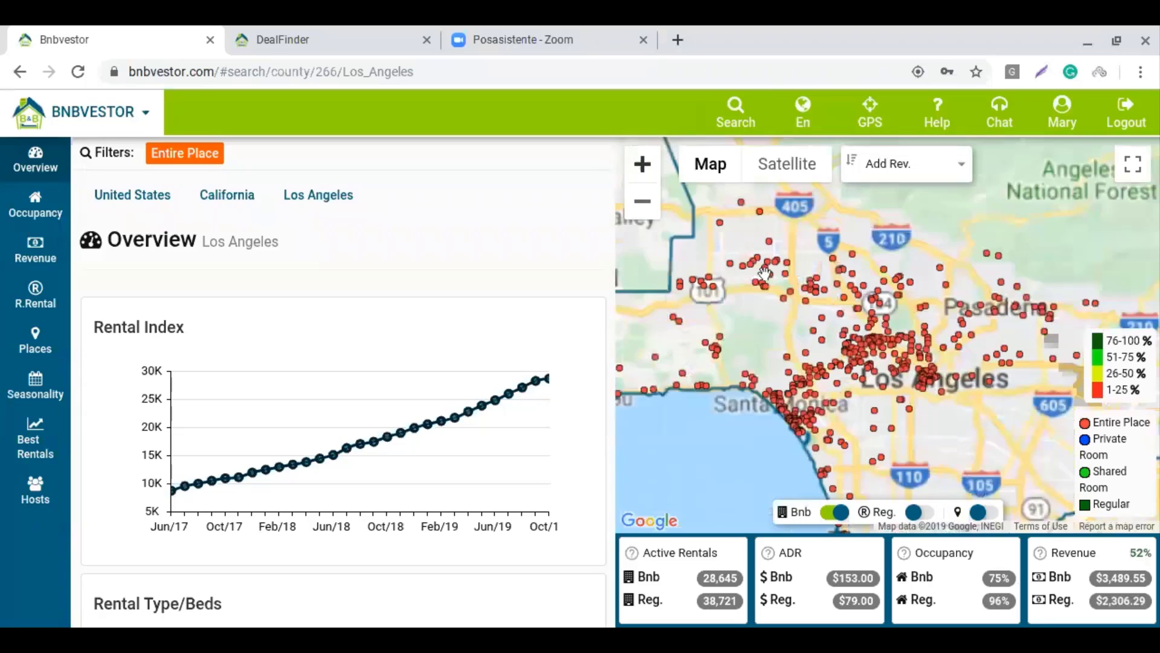
left_click_drag(899, 400, 856, 328)
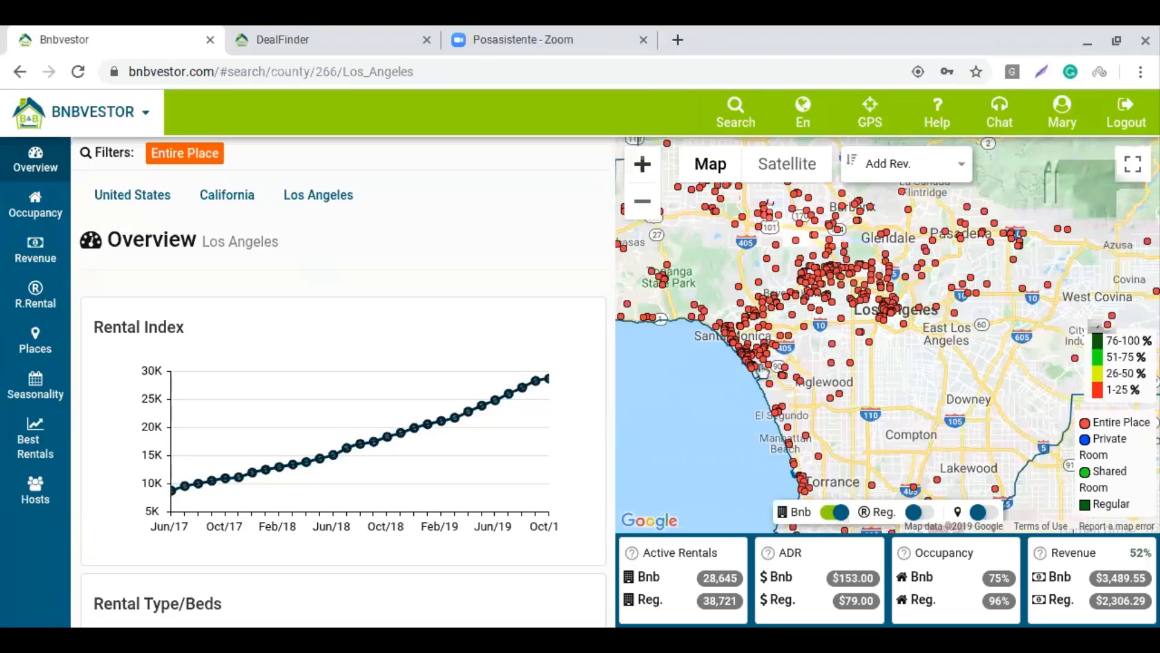
left_click_drag(700, 284, 755, 371)
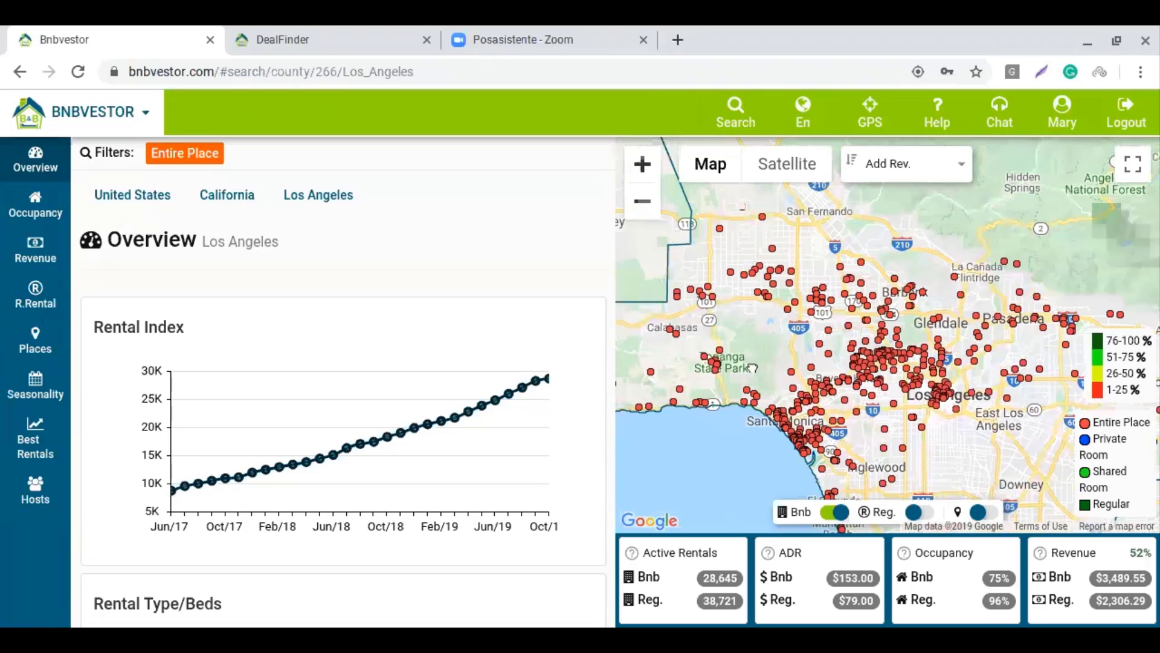
left_click(755, 371)
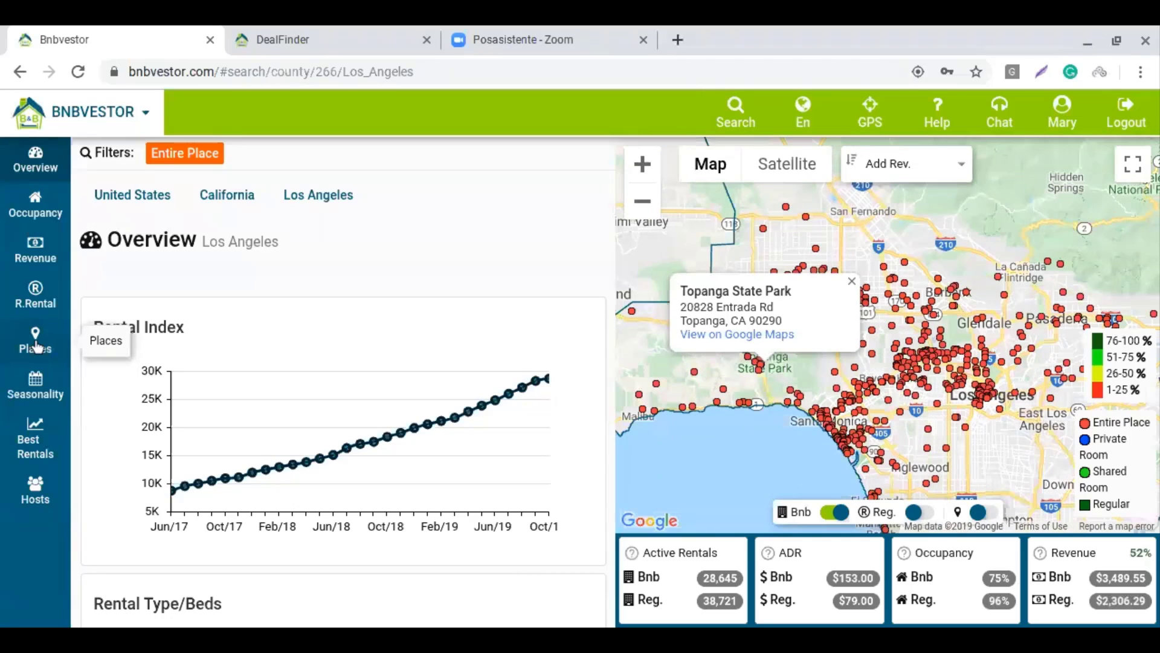
Show the Los Angeles Places table grouped by ZipCode, with the area overlay on the map
left_click(36, 346)
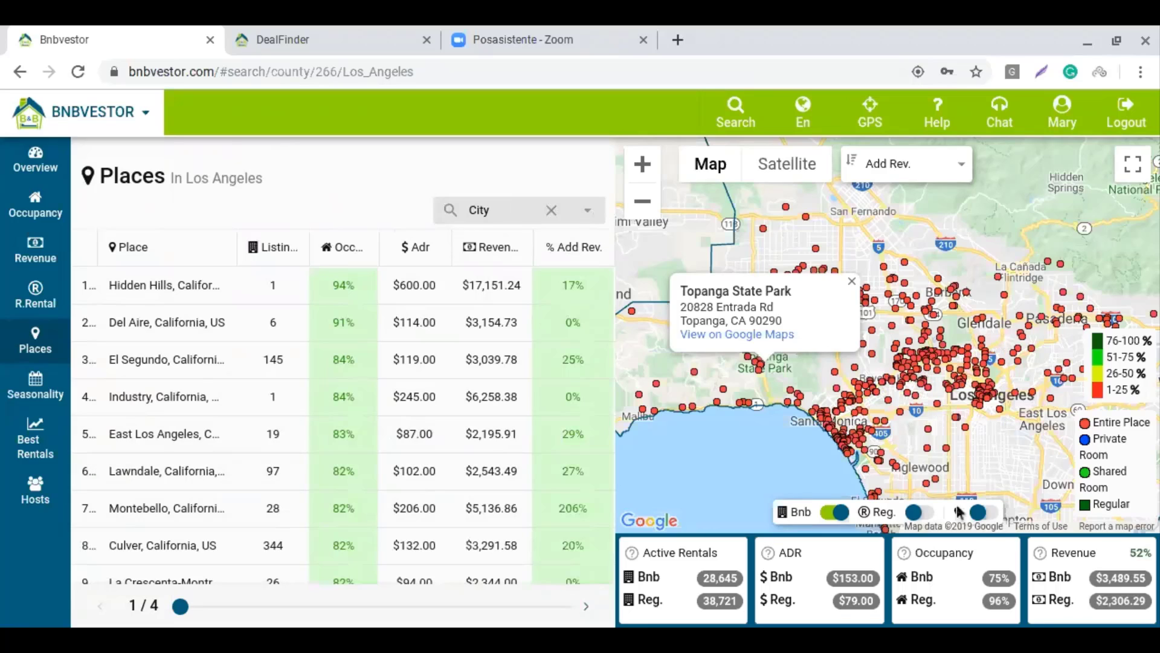
left_click(985, 513)
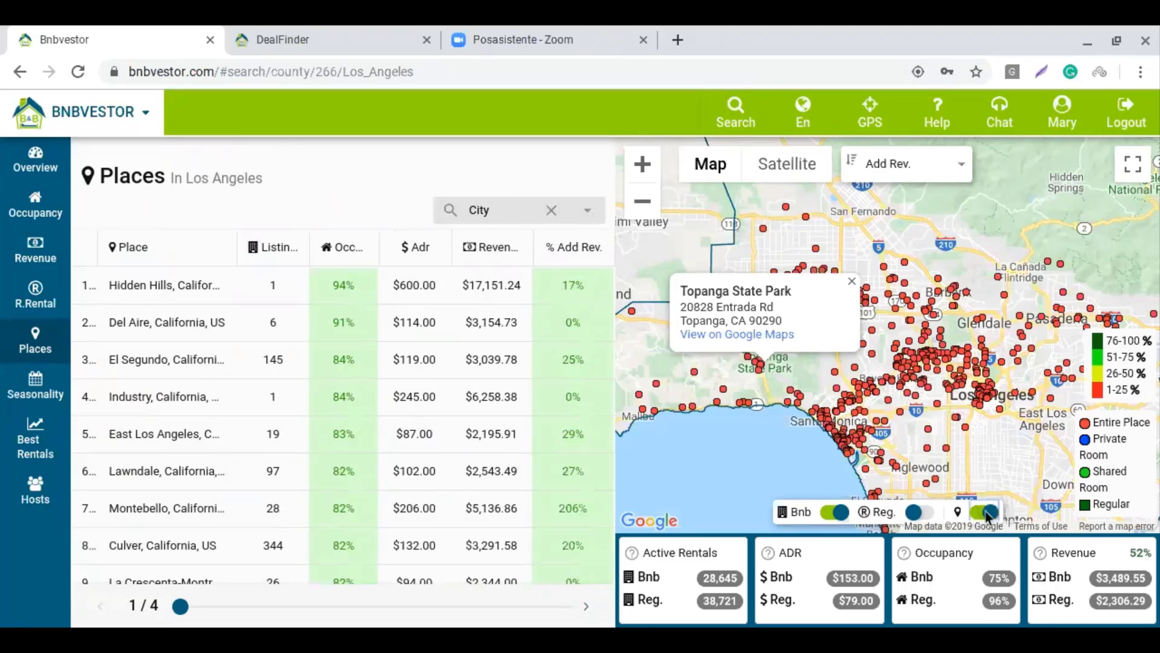
left_click(588, 213)
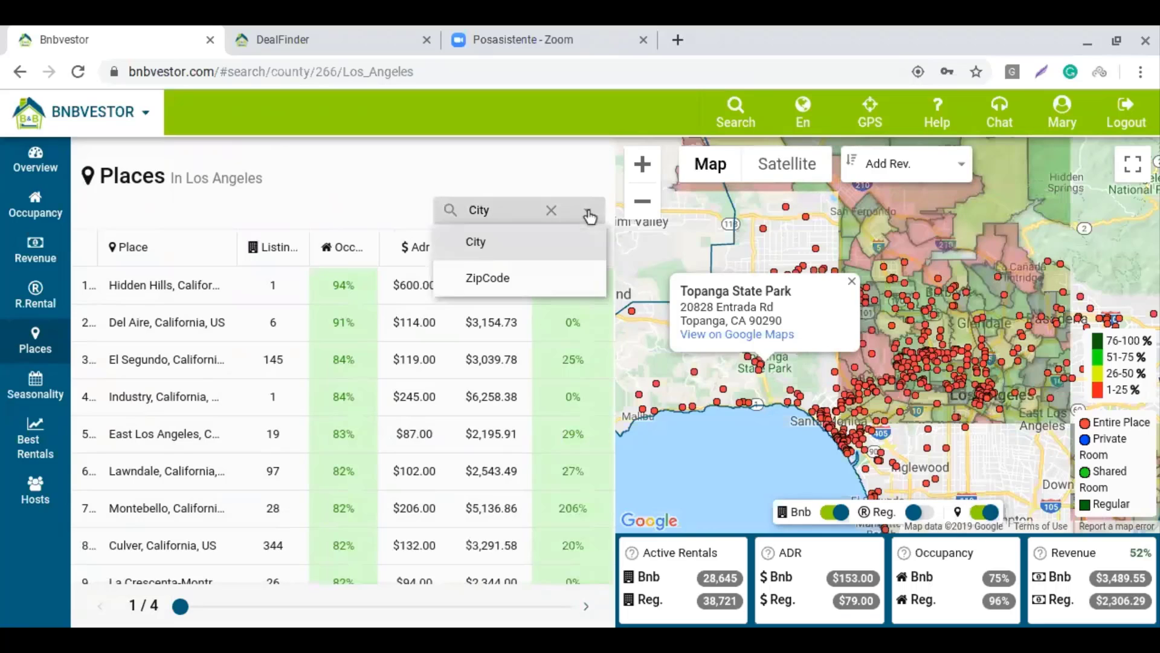
left_click(516, 283)
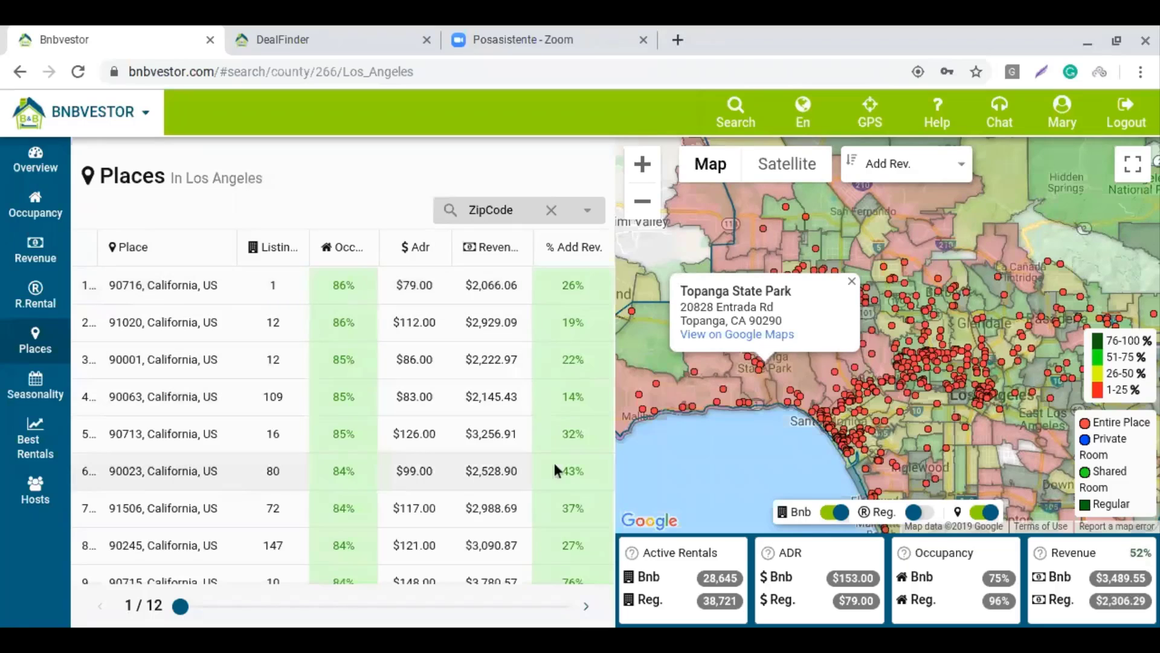
Sort the zip codes by % Add Rev. descending, led by 93543 at 150%
left_click(603, 241)
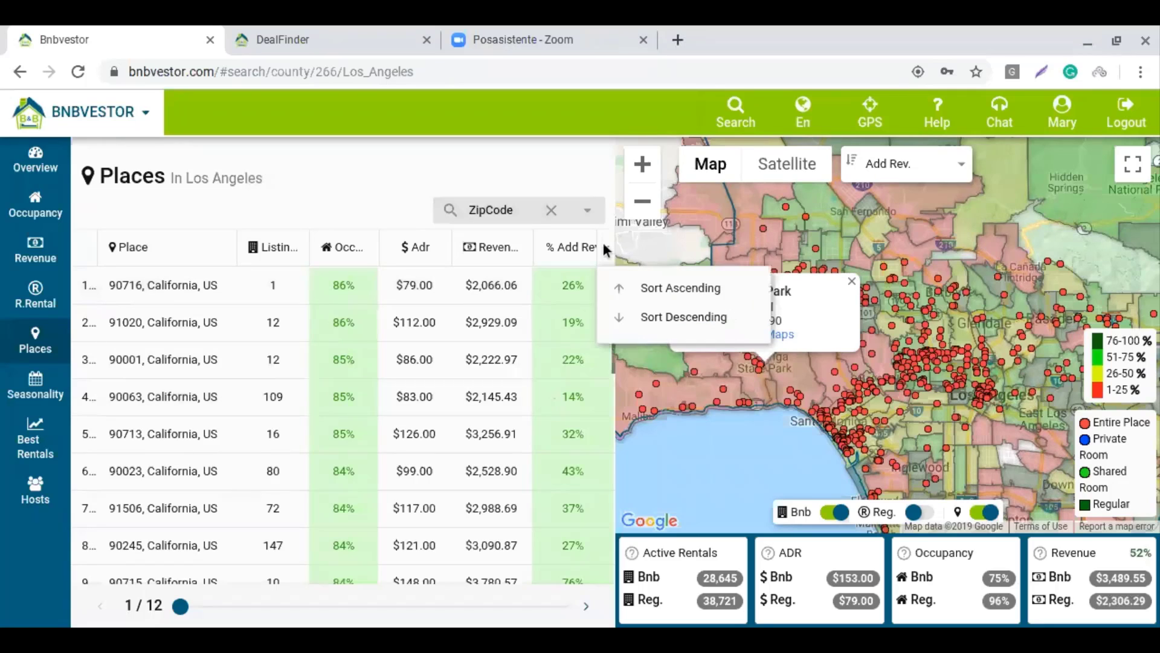
left_click(650, 316)
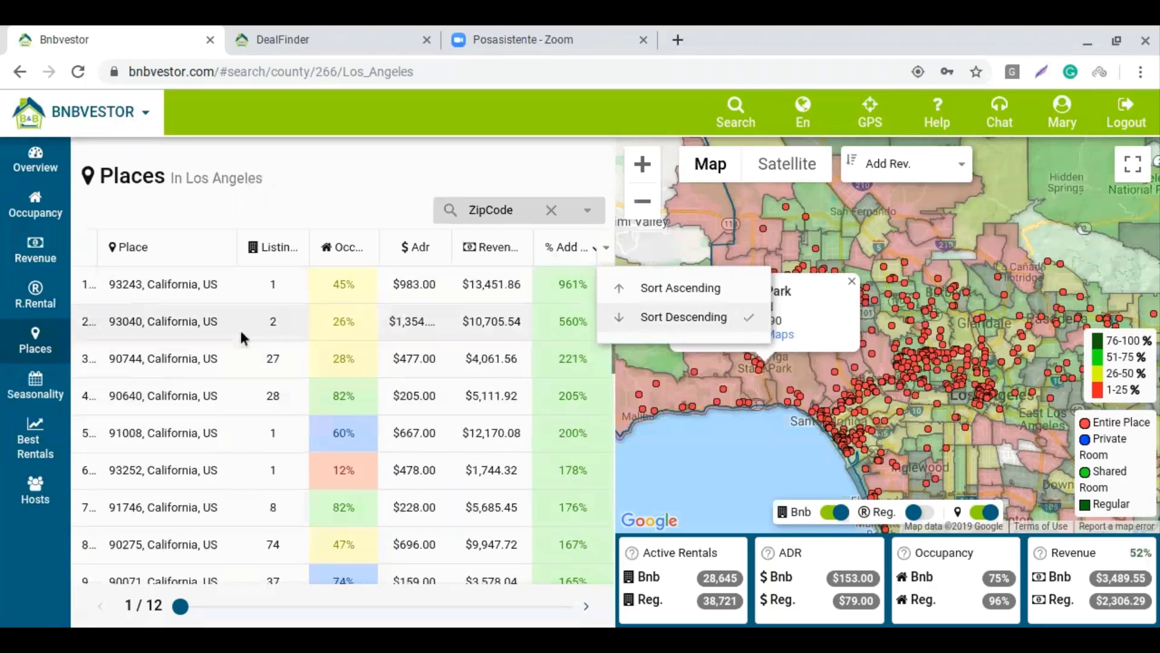
scroll(238, 351, "down", 6)
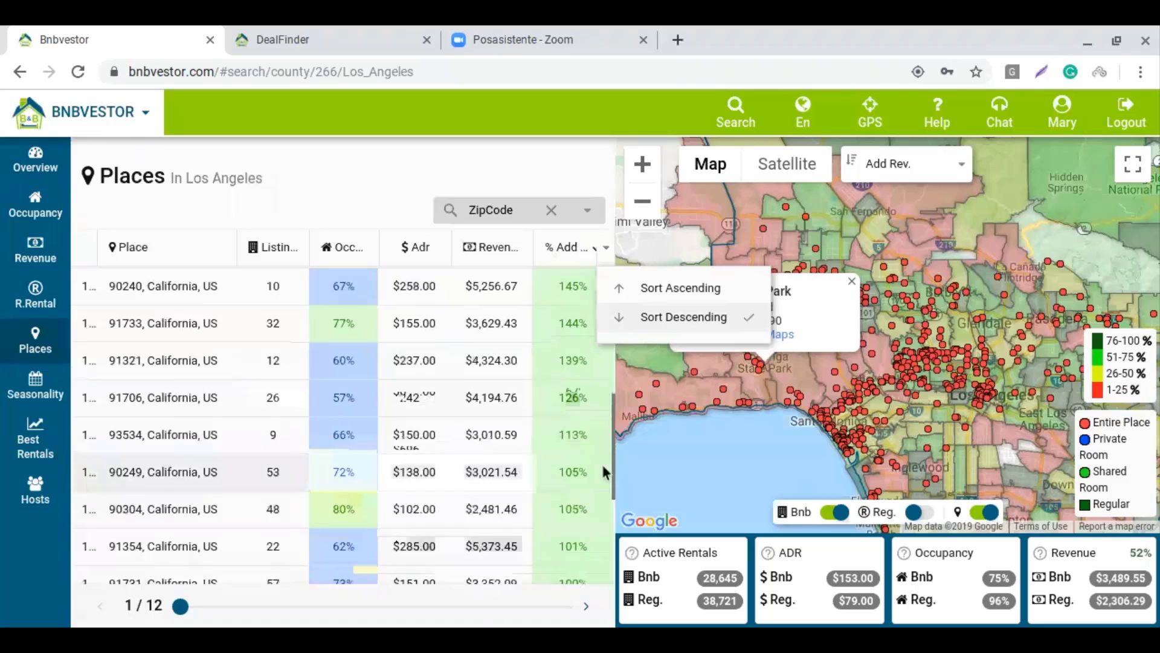
scroll(491, 427, "down", 1)
scroll(473, 419, "down", 2)
scroll(453, 427, "up", 10)
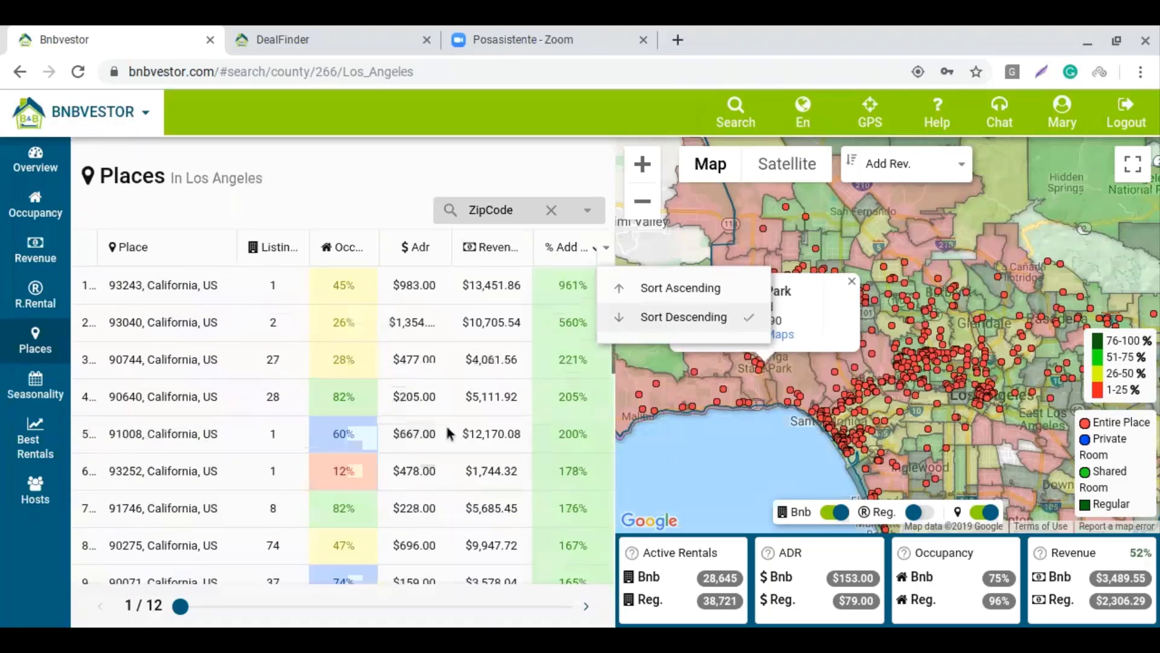
scroll(289, 408, "down", 3)
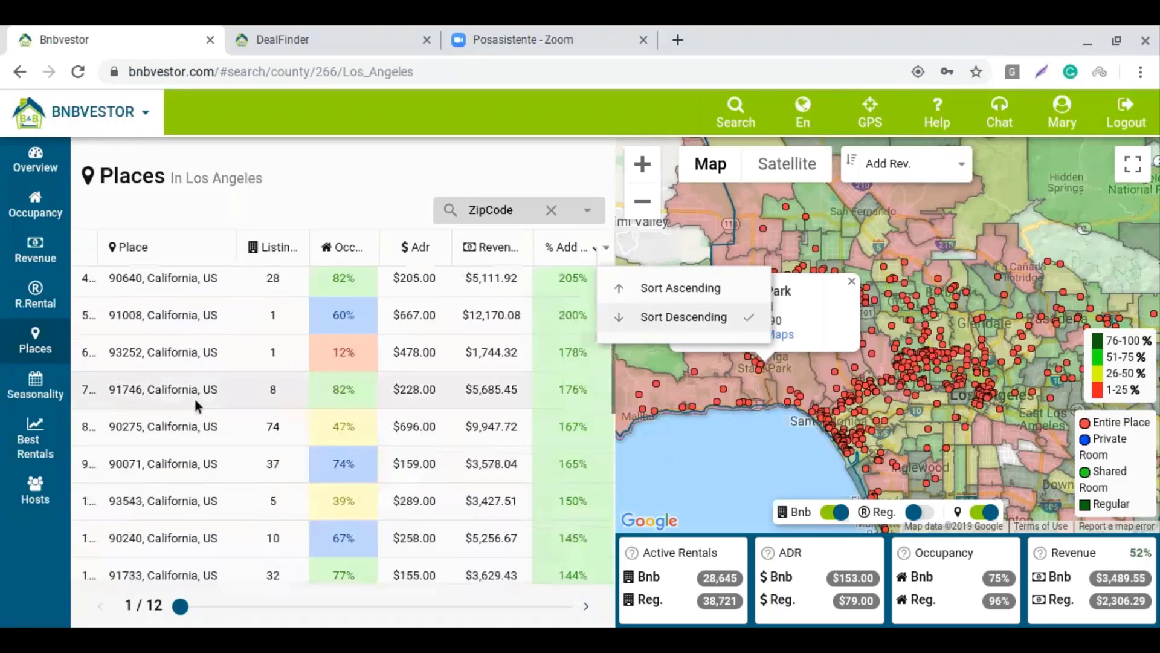
scroll(232, 416, "down", 5)
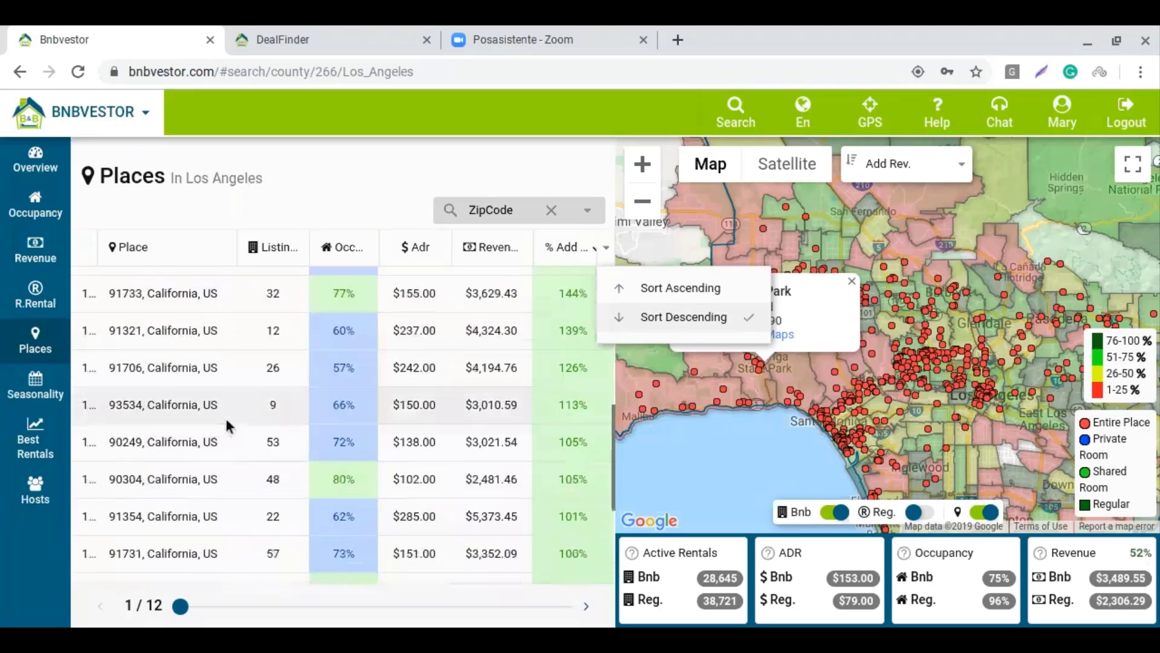
scroll(225, 416, "down", 3)
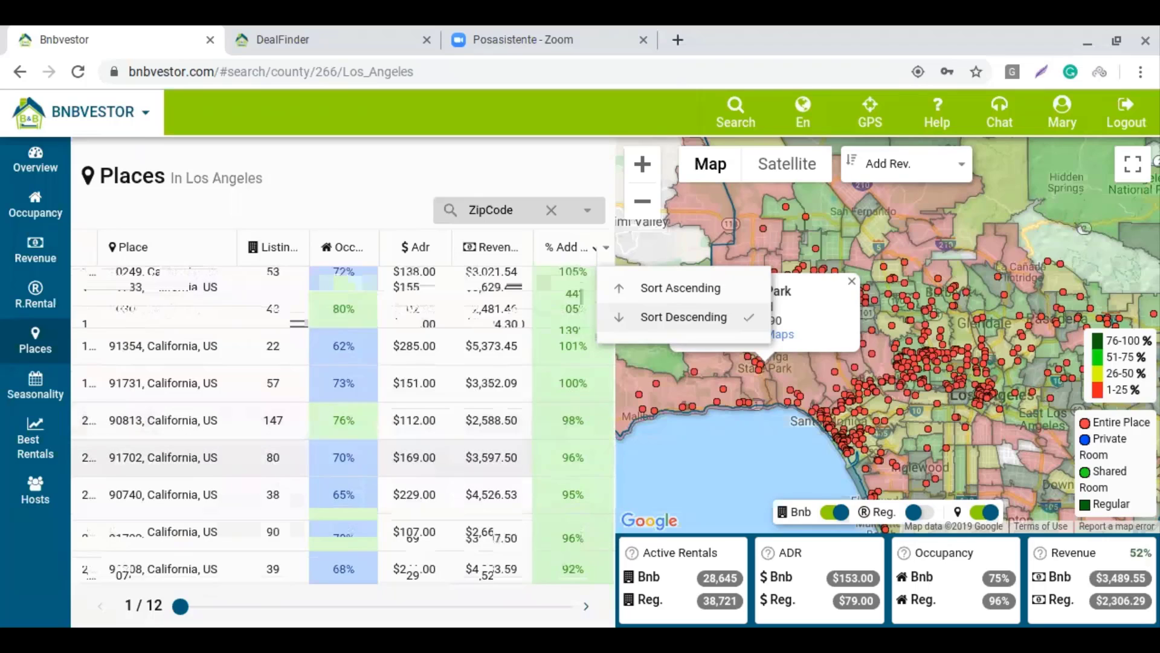
left_click(370, 194)
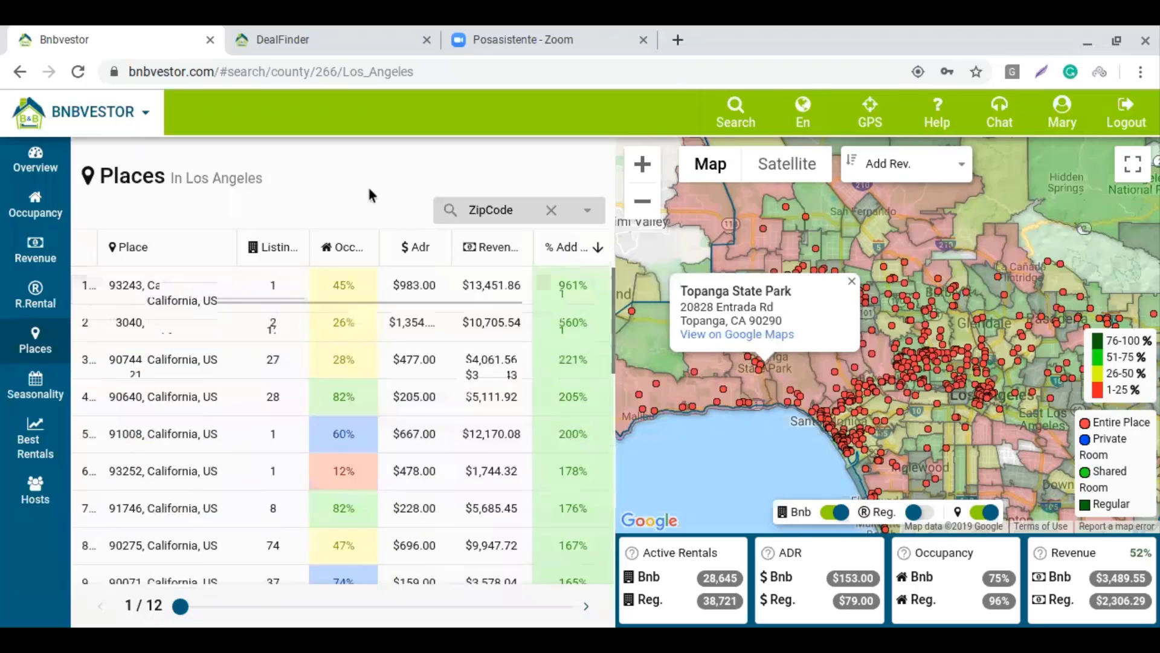
Close the Topanga State Park info and scroll down the ranking to 90740 at 95%
left_click(851, 282)
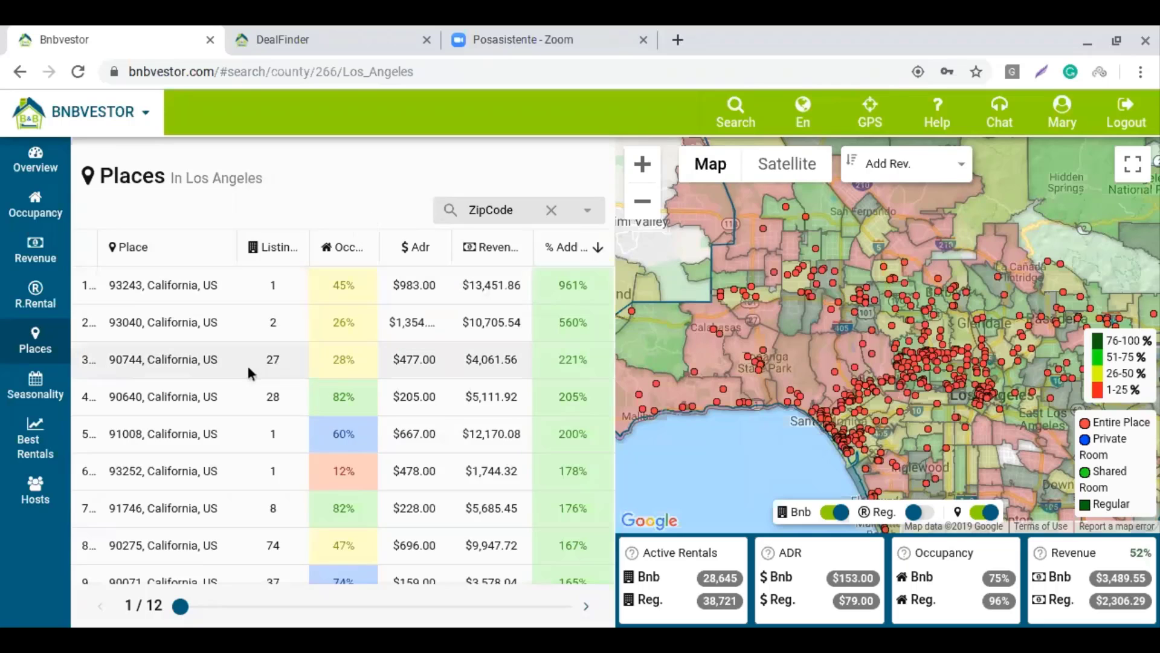
scroll(248, 365, "down", 2)
scroll(250, 365, "down", 3)
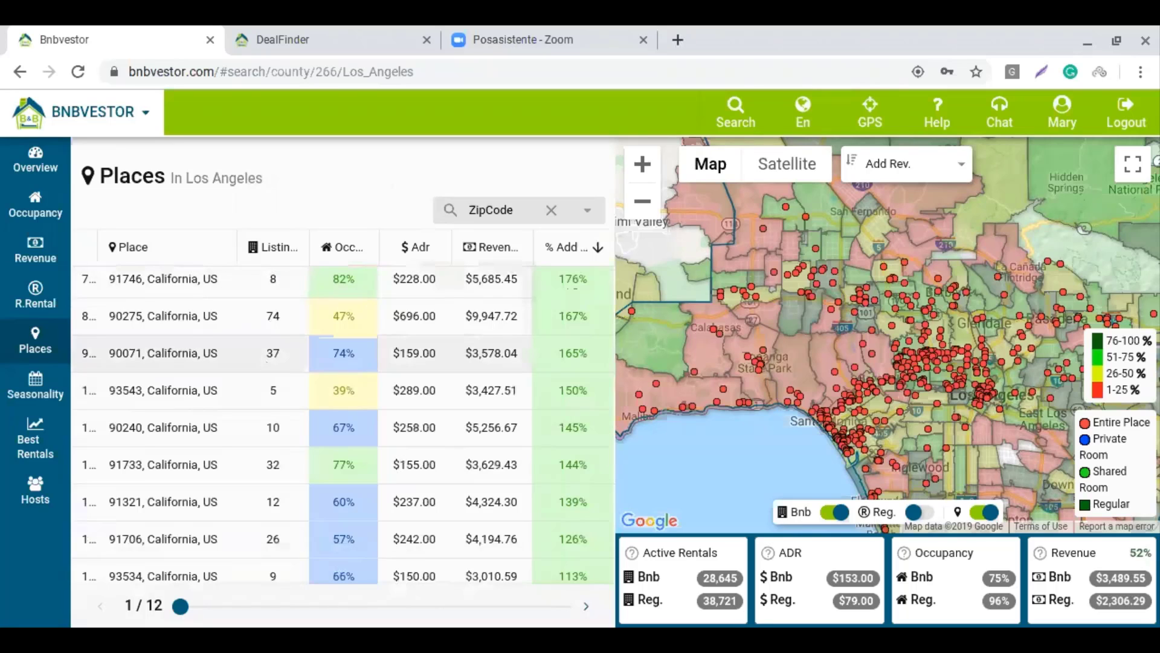
scroll(265, 360, "down", 5)
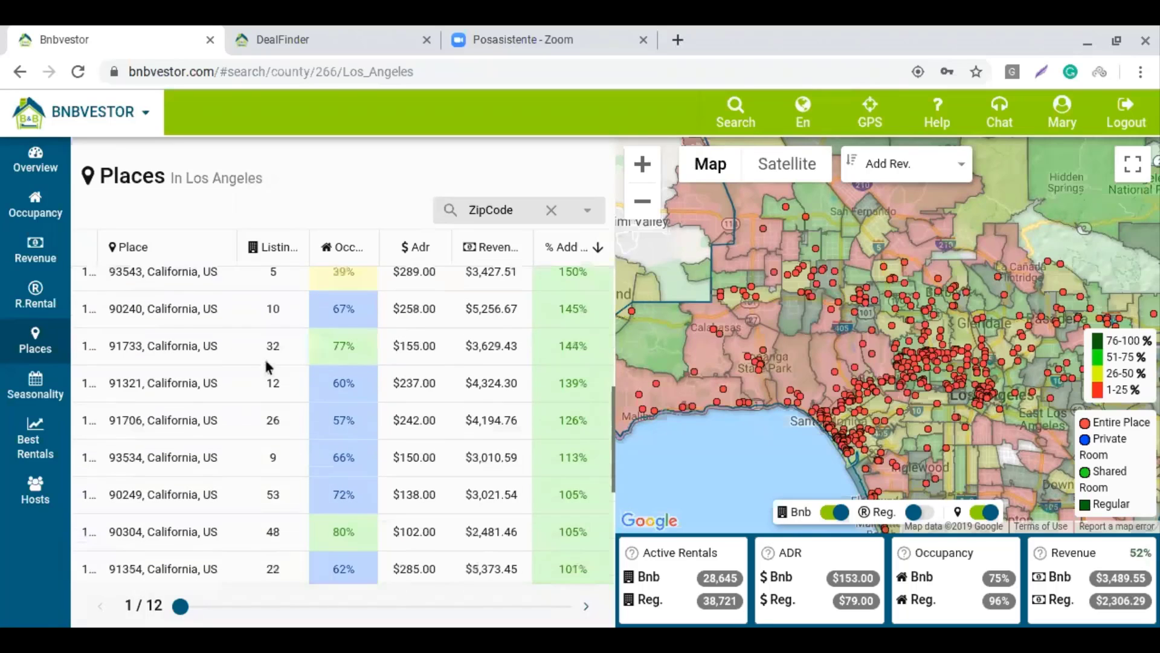
scroll(266, 363, "down", 2)
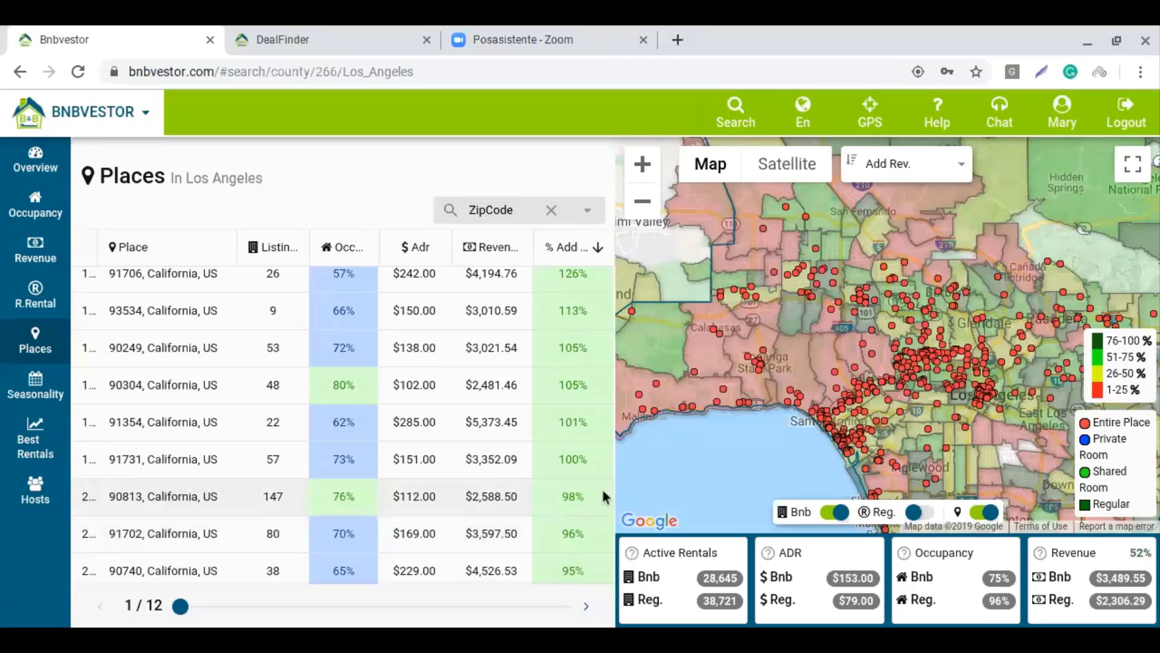
Open the zip 90813 overview and center and zoom the map on its Long Beach listings
left_click(190, 496)
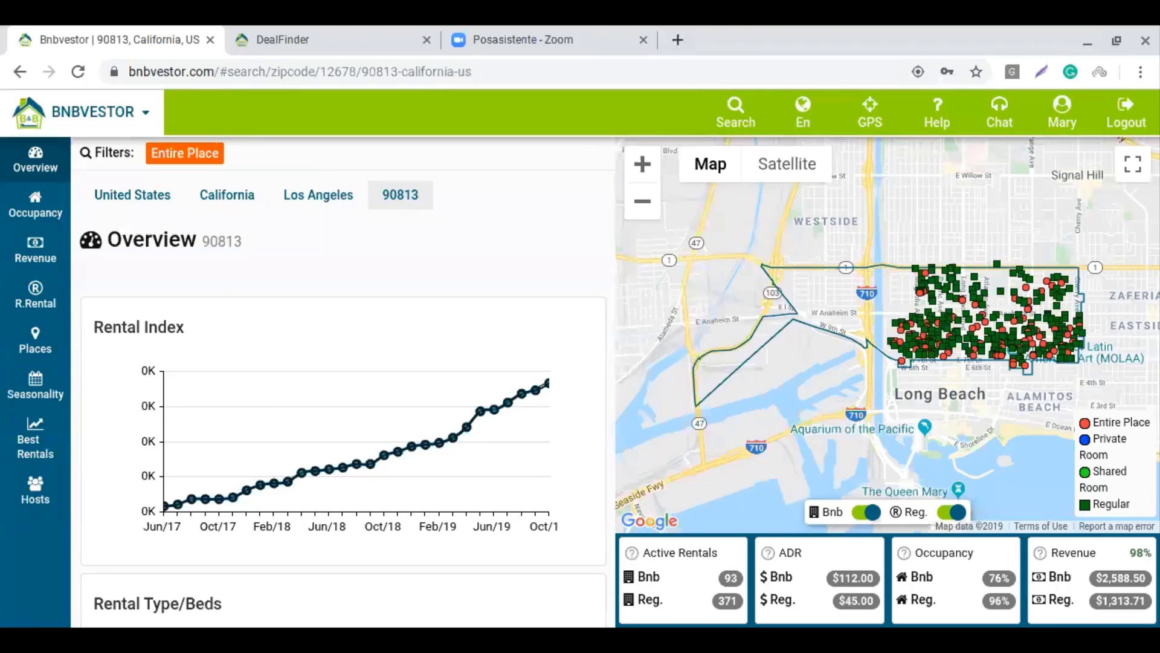
left_click_drag(847, 315, 754, 336)
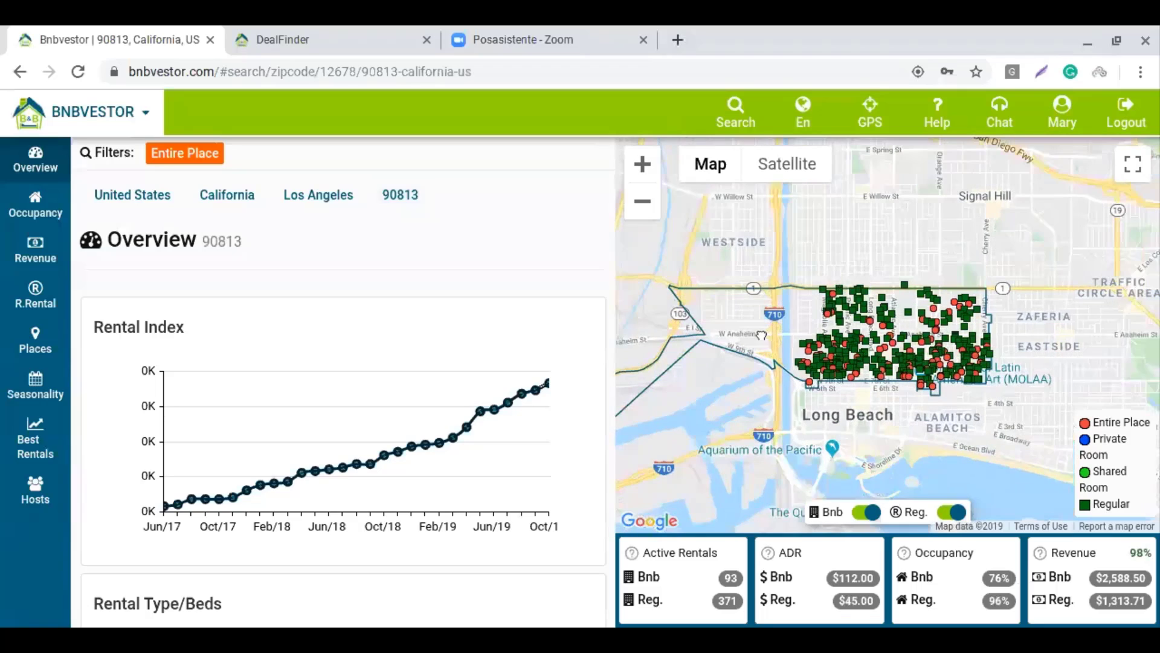
left_click(643, 164)
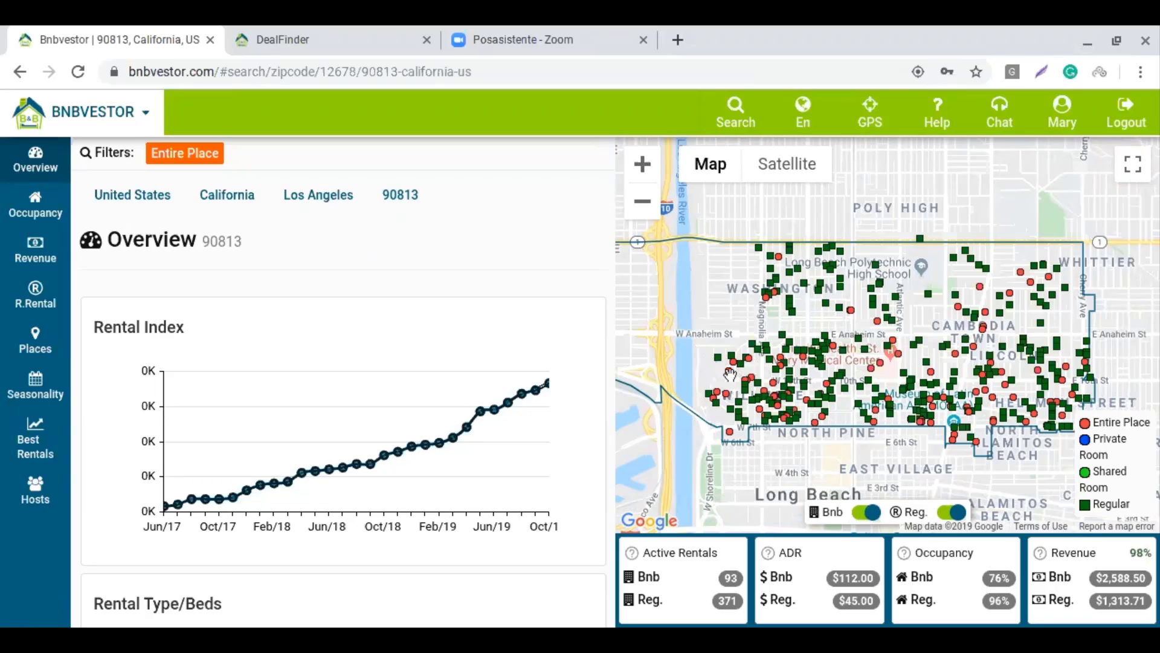
Show details of the $135, 79%-occupancy entire-place apartment, then list the Bnbvestor sections
left_click(728, 377)
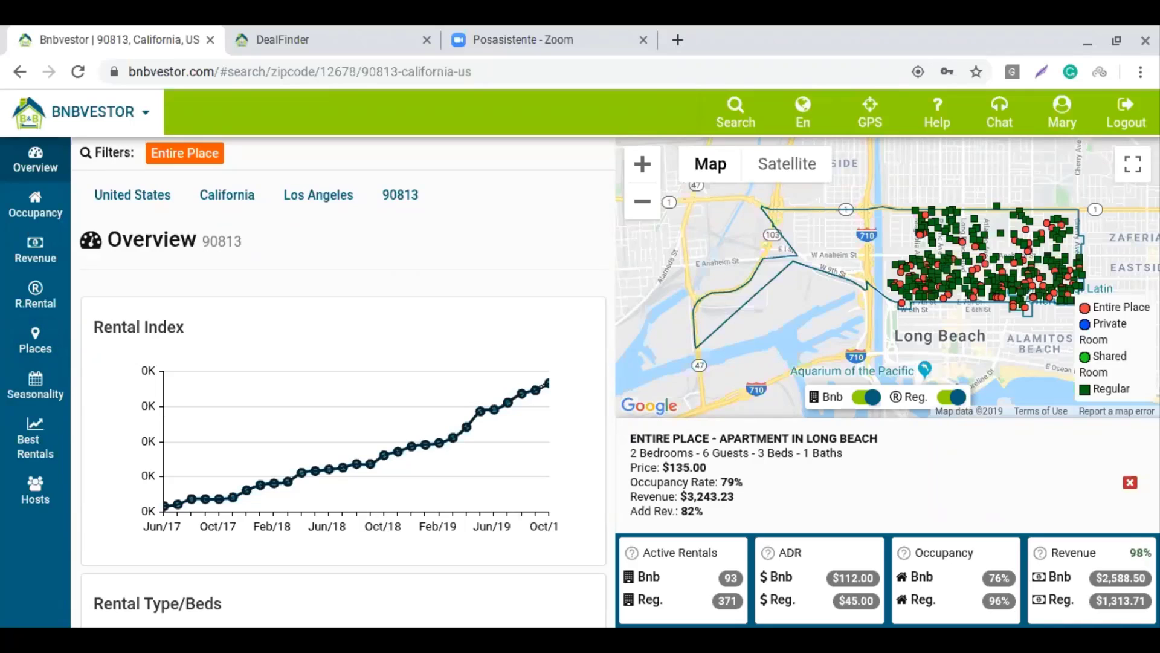
left_click(114, 128)
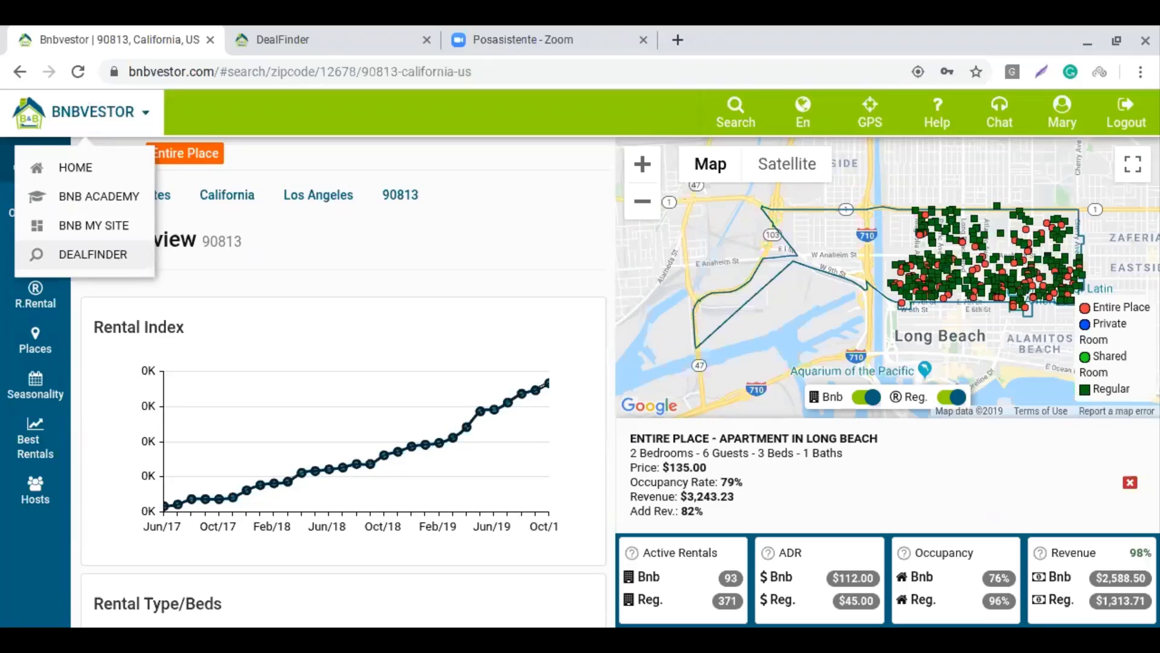
Go to the DealFinder rental results for zip 90813
left_click(458, 224)
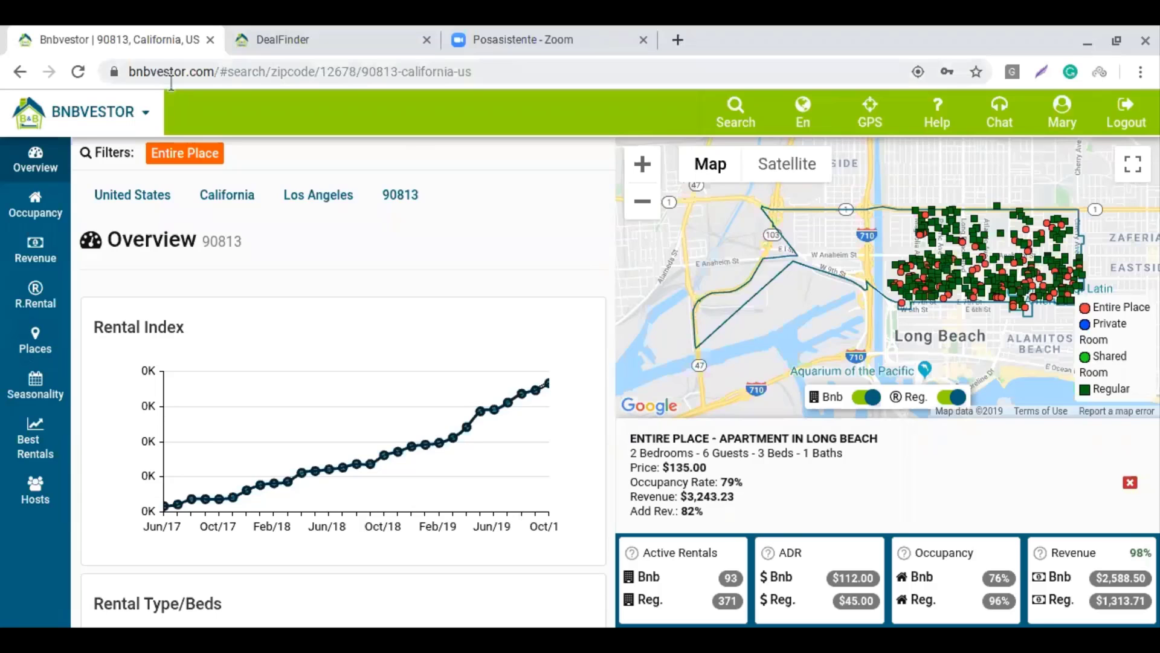
left_click(286, 42)
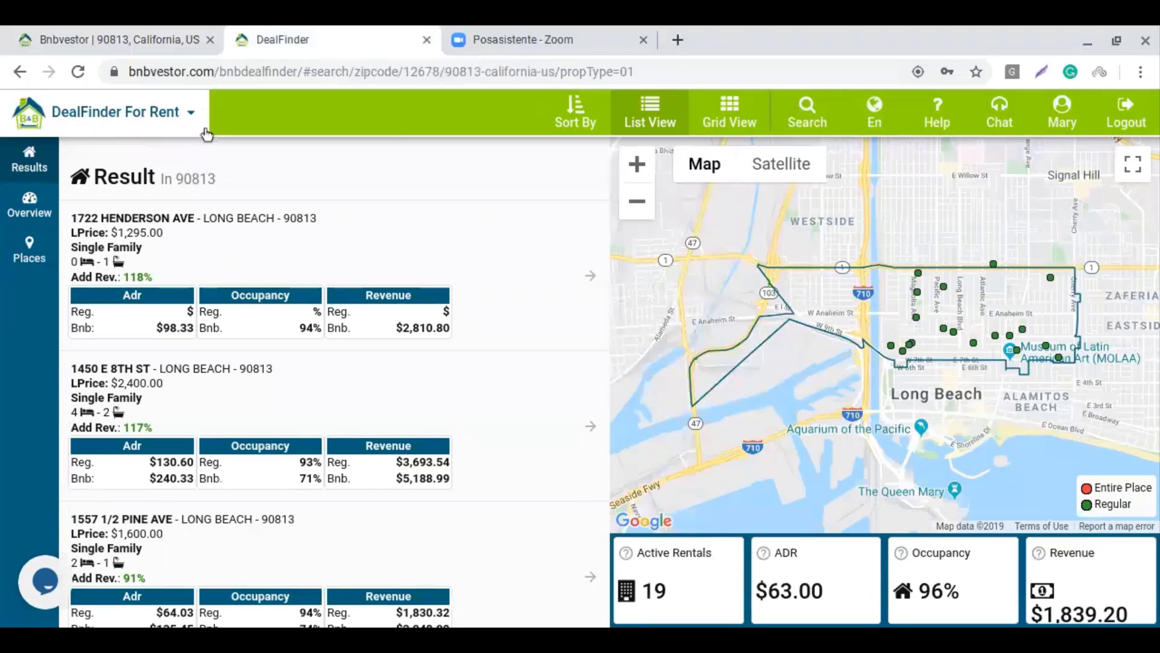
left_click(99, 42)
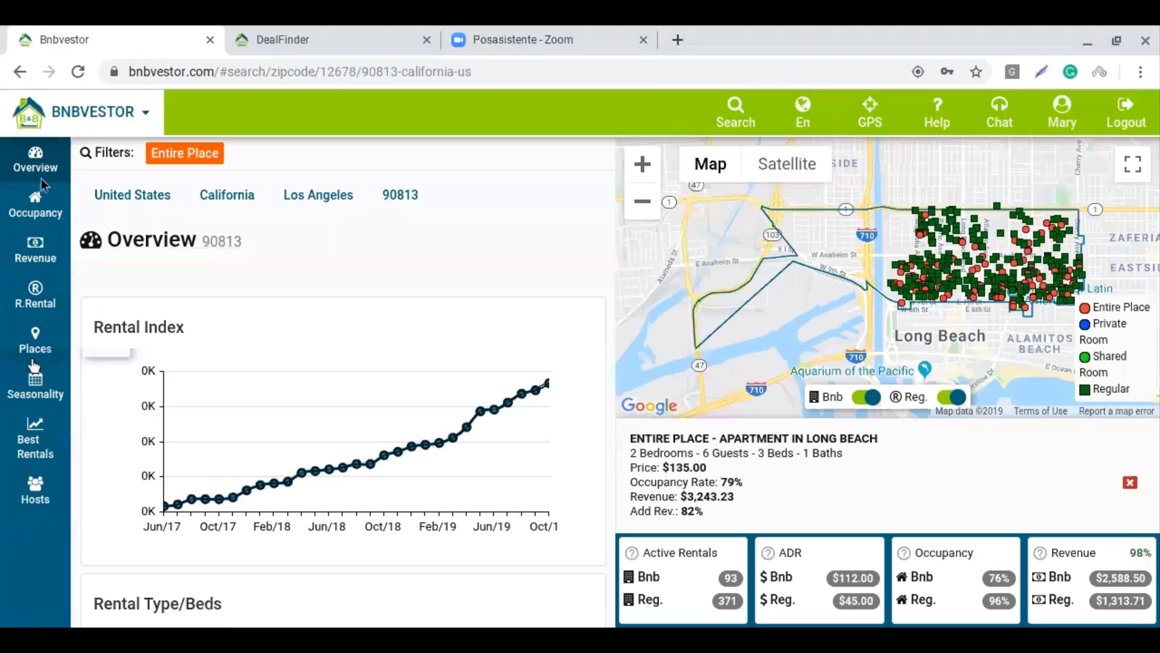
left_click(114, 111)
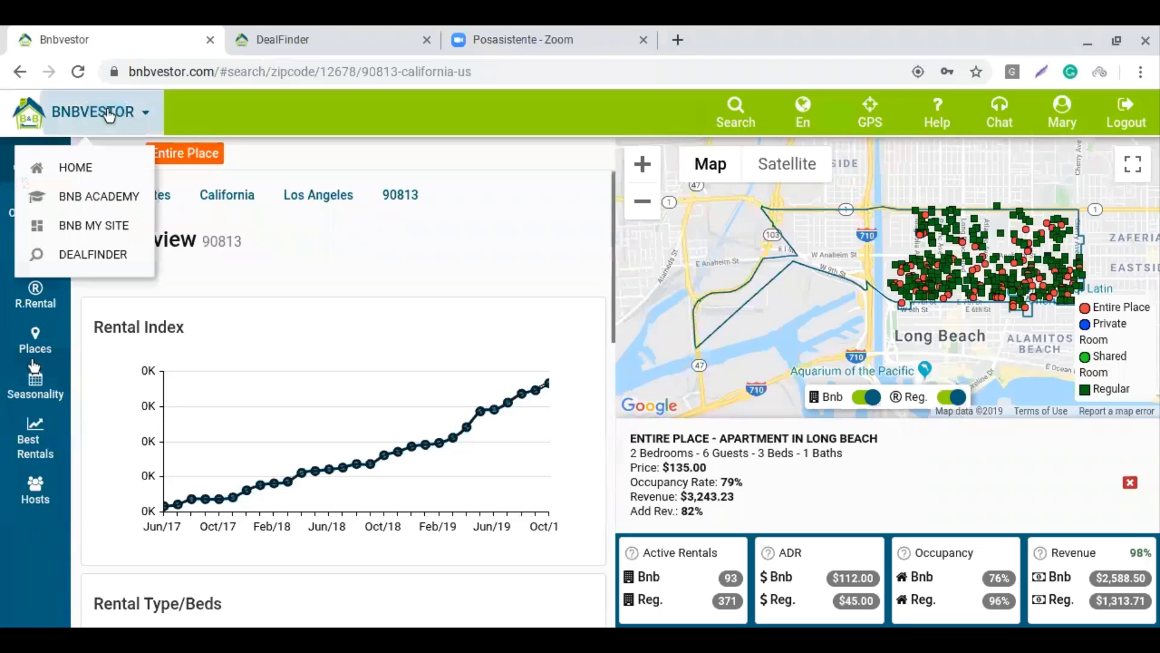
left_click(95, 250)
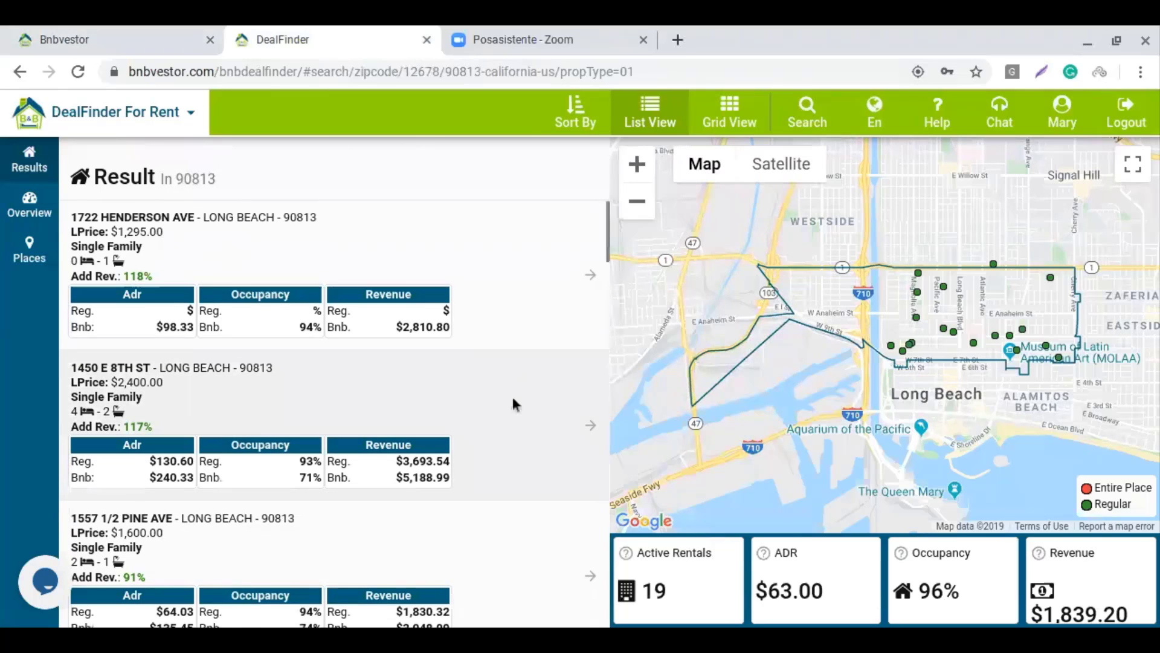
Fit the 90813 boundary and its green rental markers in the map view
scroll(513, 403, "down", 1)
scroll(513, 404, "up", 1)
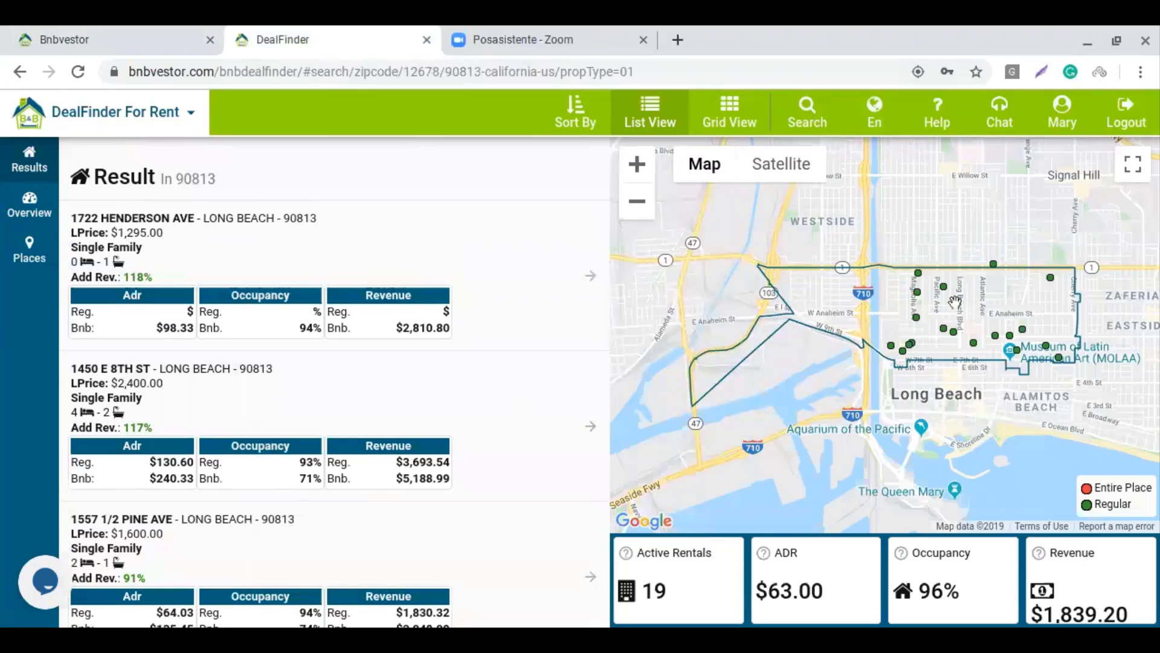
left_click(637, 163)
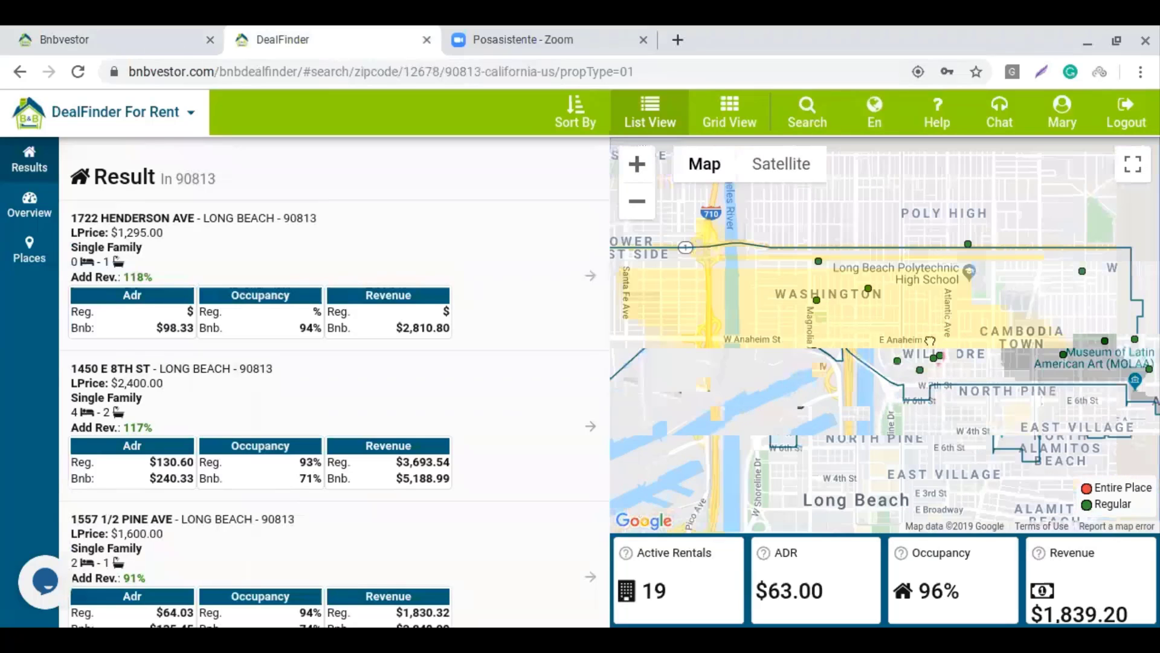
left_click_drag(930, 340, 850, 361)
scroll(845, 347, "up", 2)
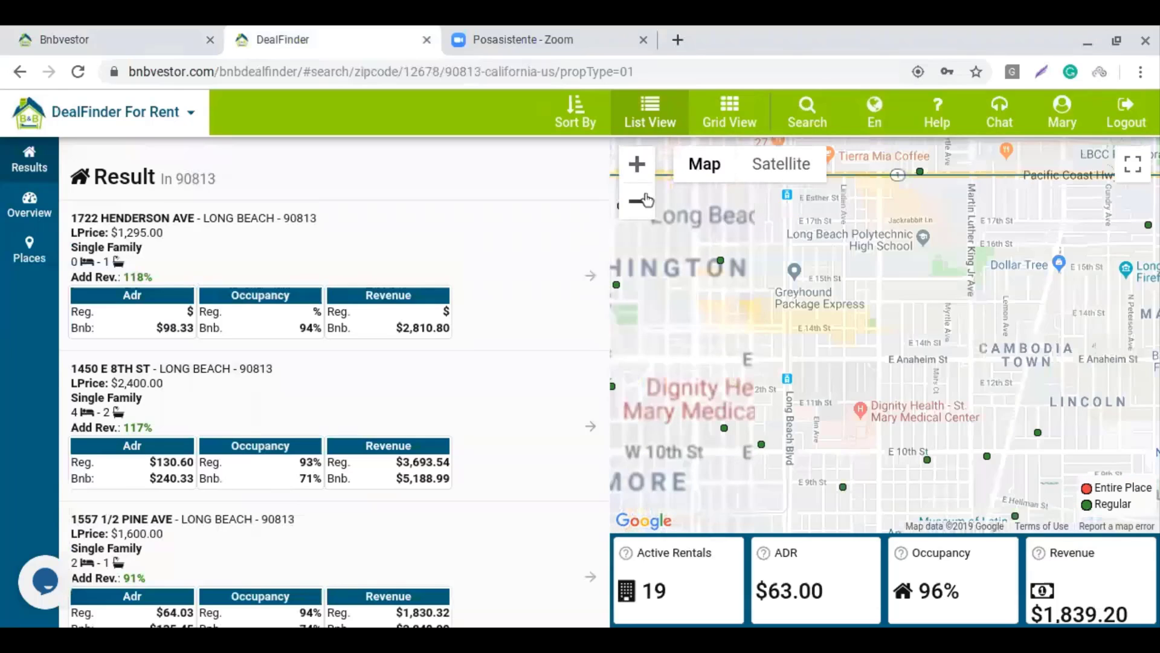
left_click(640, 209)
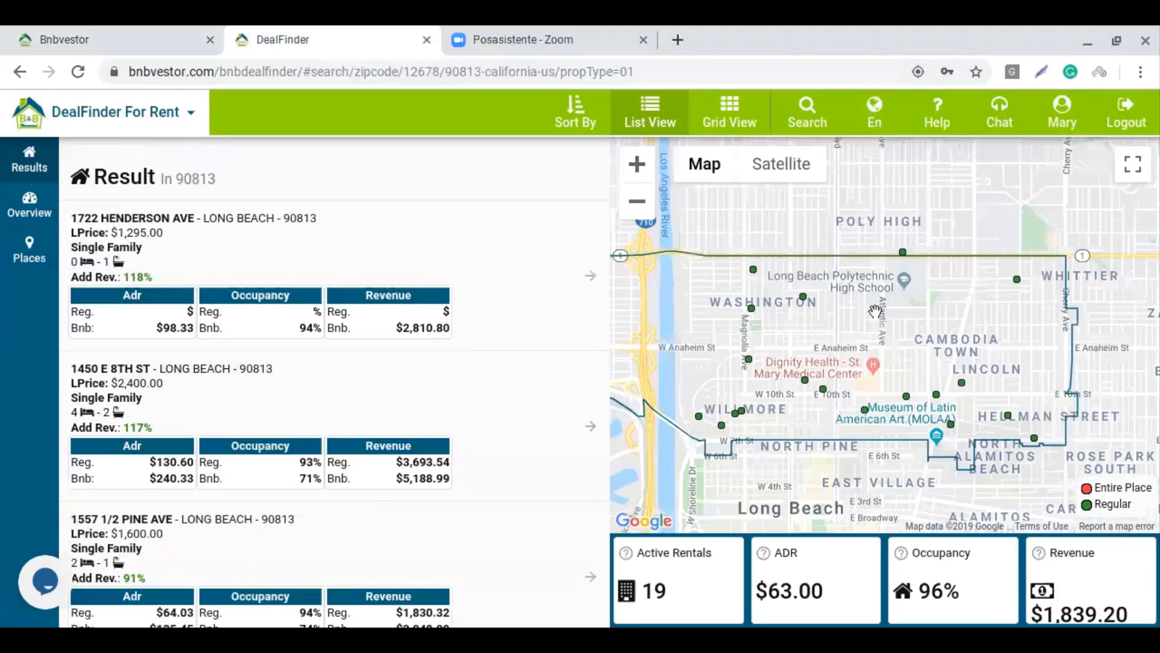
left_click_drag(898, 345, 915, 332)
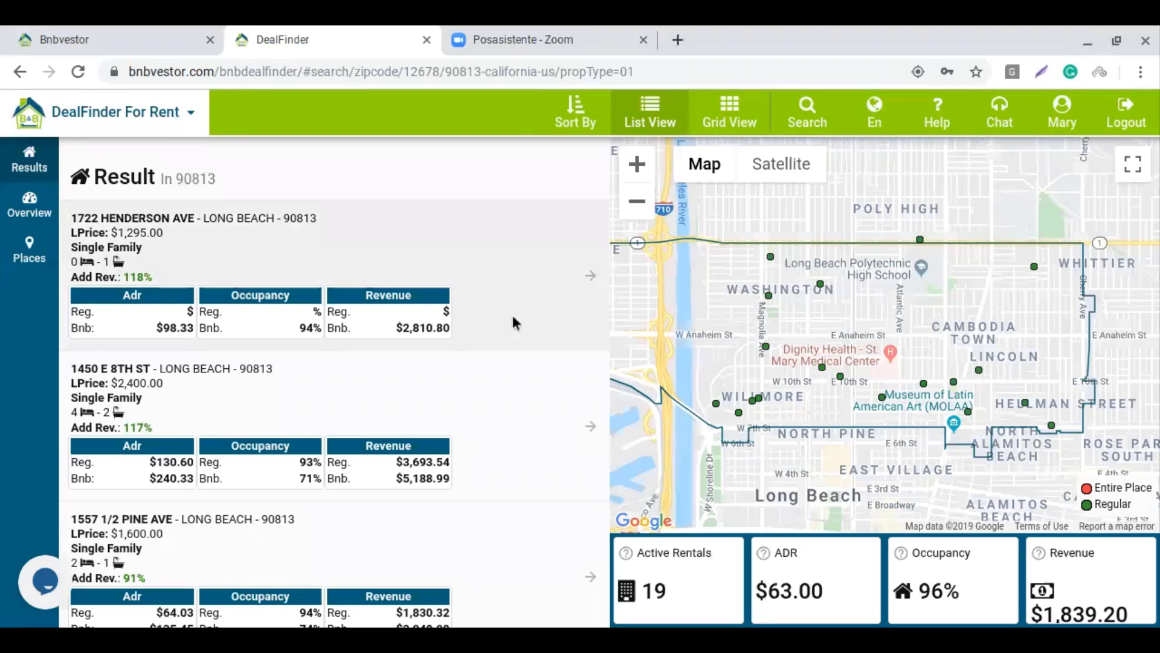
scroll(516, 429, "down", 10)
scroll(518, 434, "up", 10)
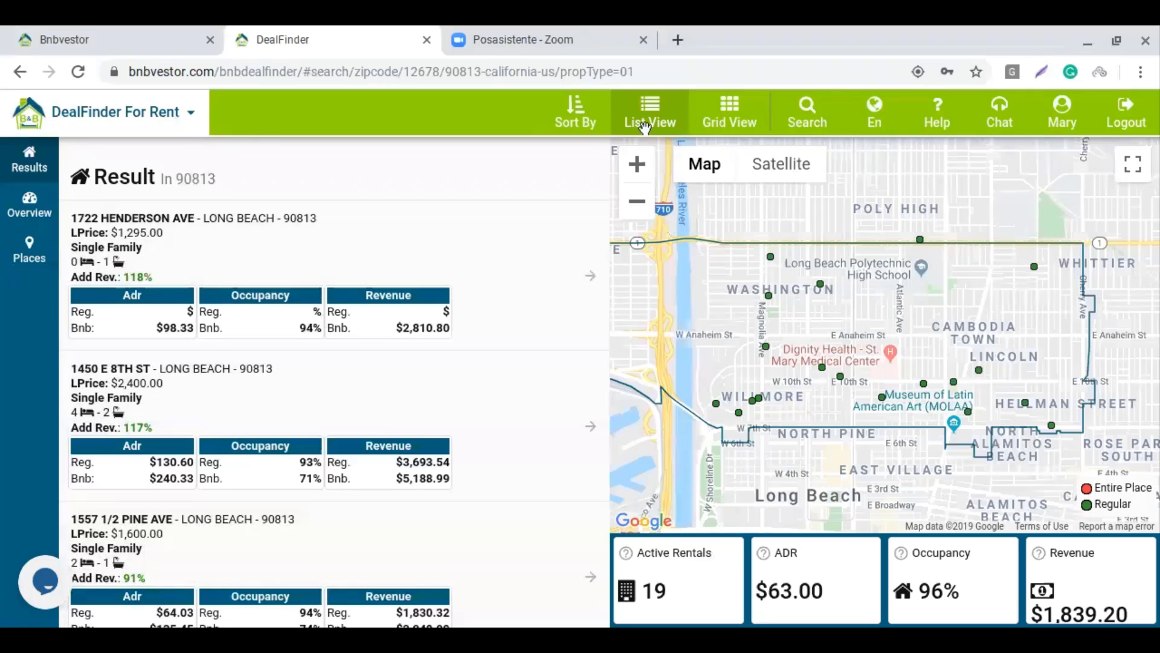
left_click(741, 118)
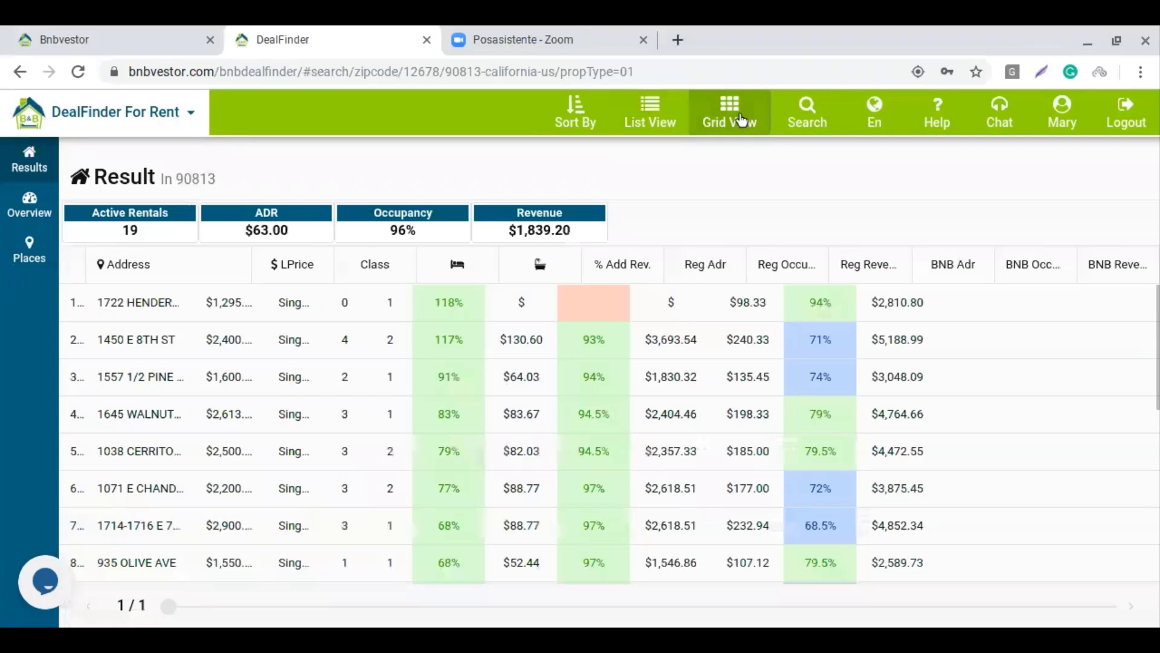
scroll(476, 430, "down", 8)
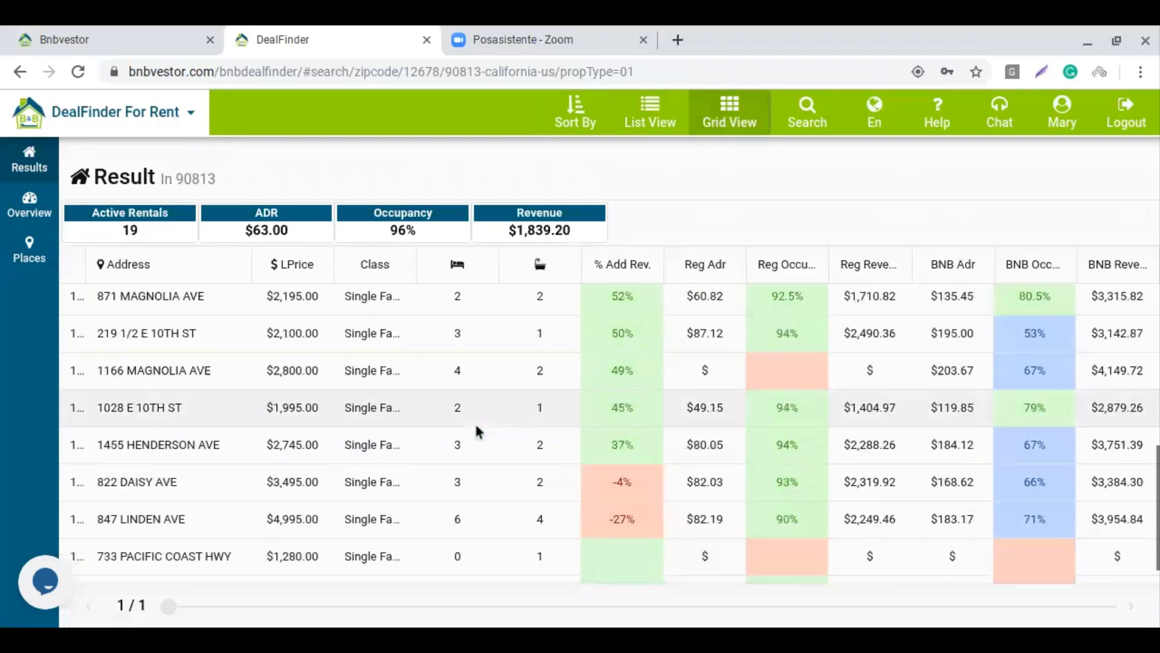
scroll(476, 430, "up", 10)
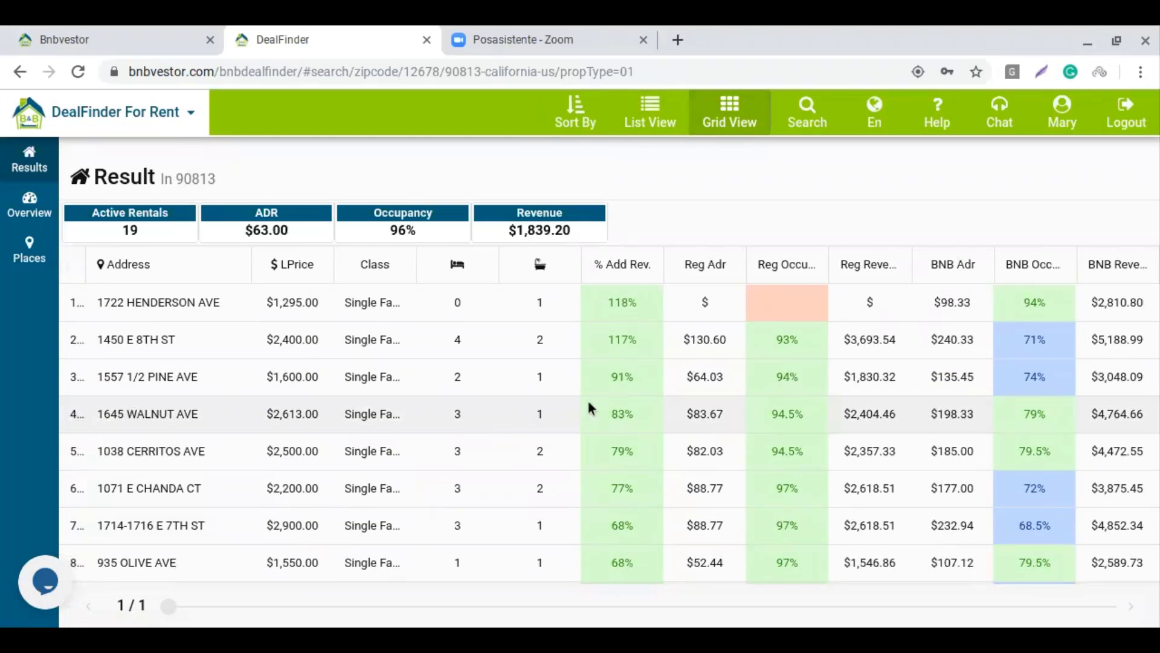
scroll(585, 402, "down", 6)
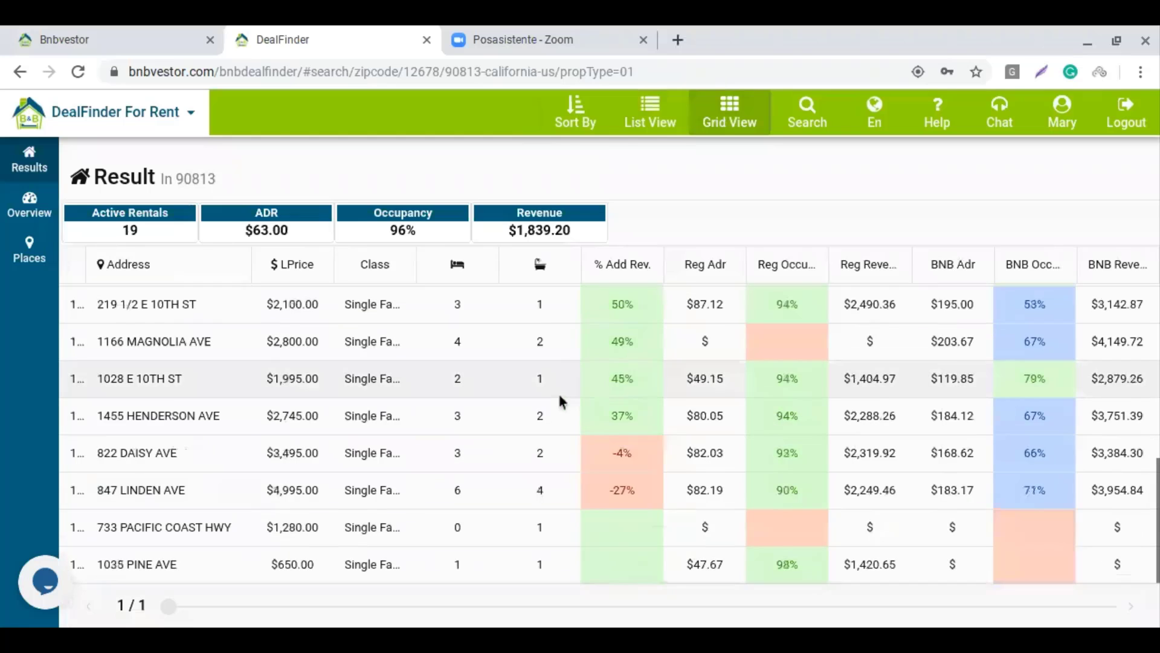
scroll(557, 390, "up", 6)
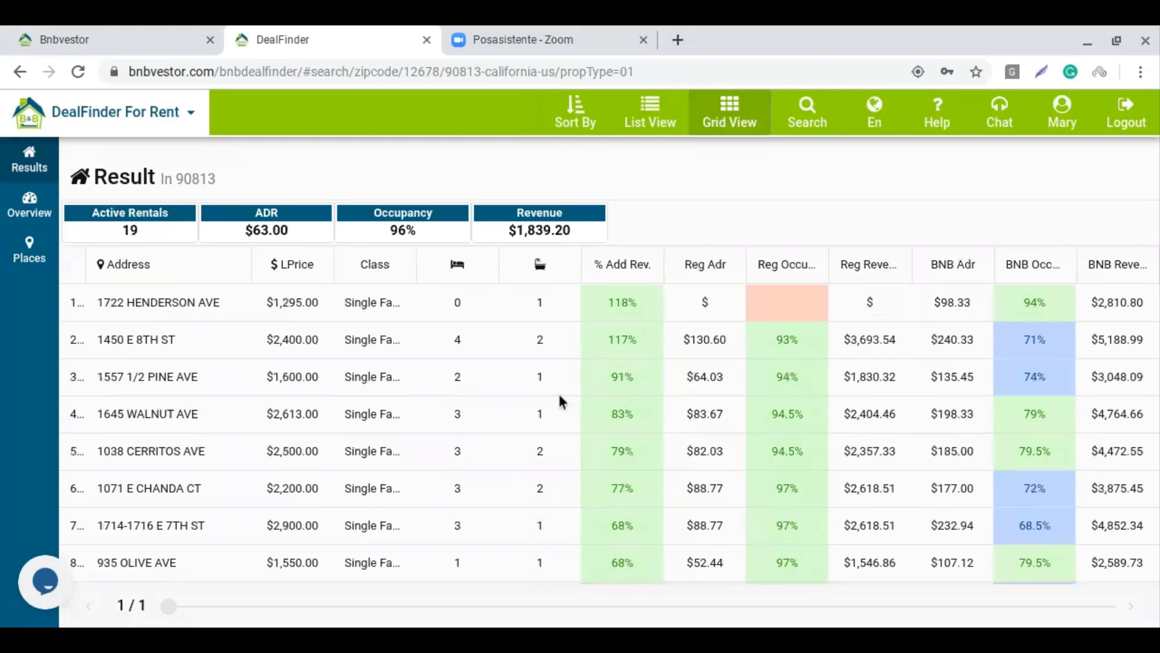
left_click(643, 118)
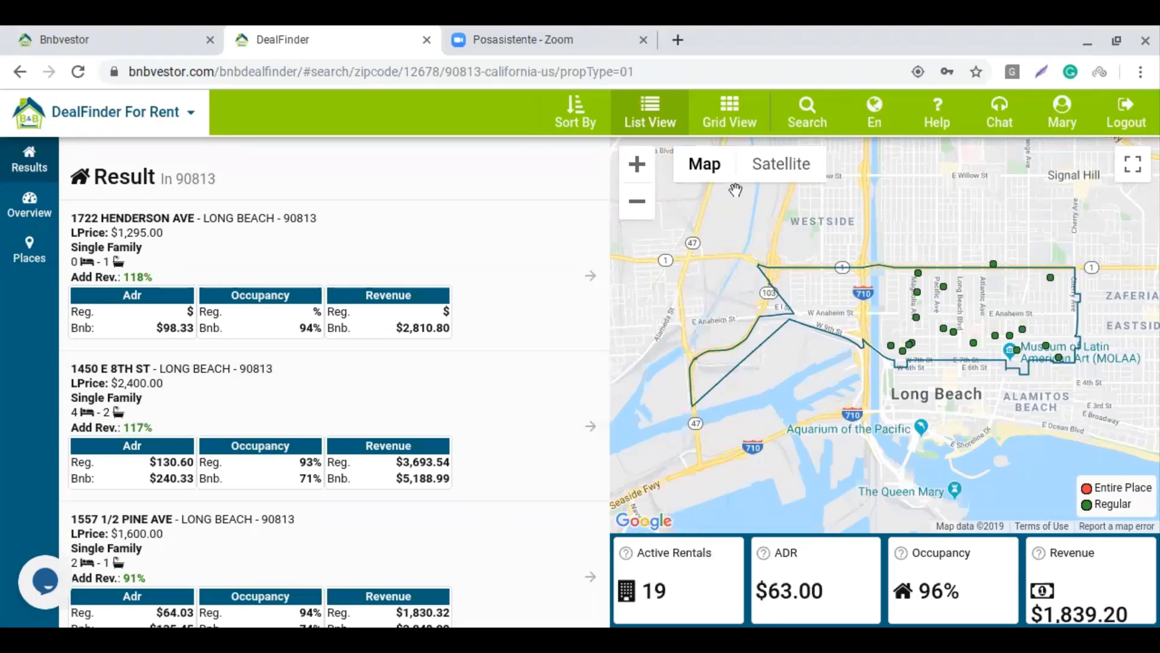
left_click(639, 169)
left_click(638, 165)
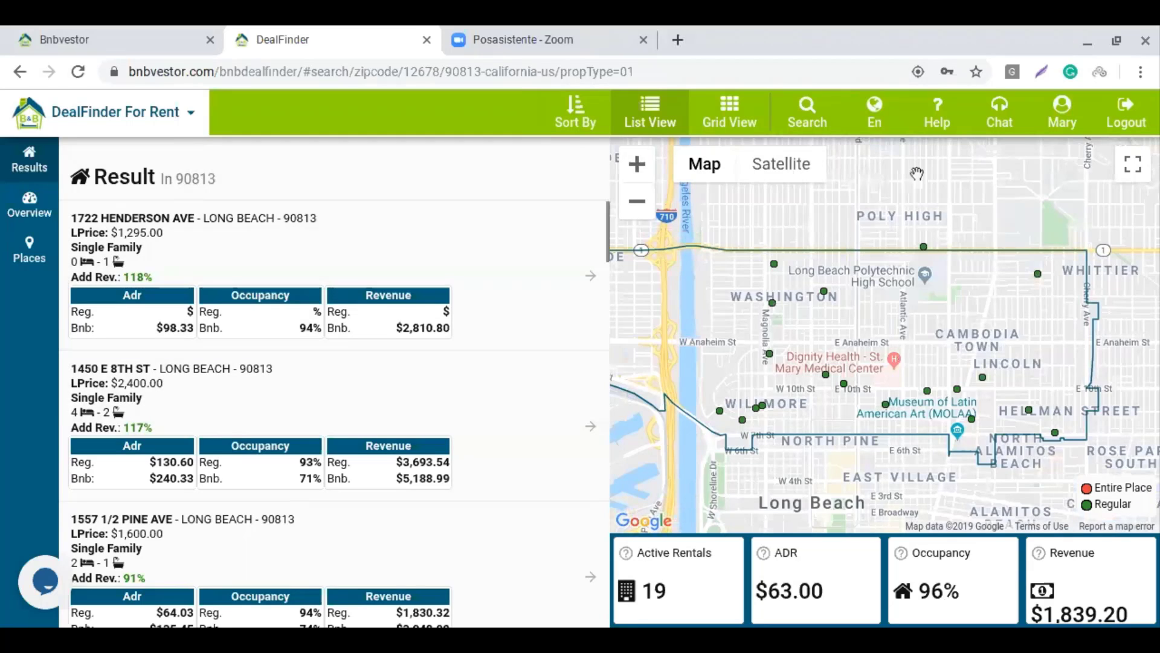
left_click(774, 264)
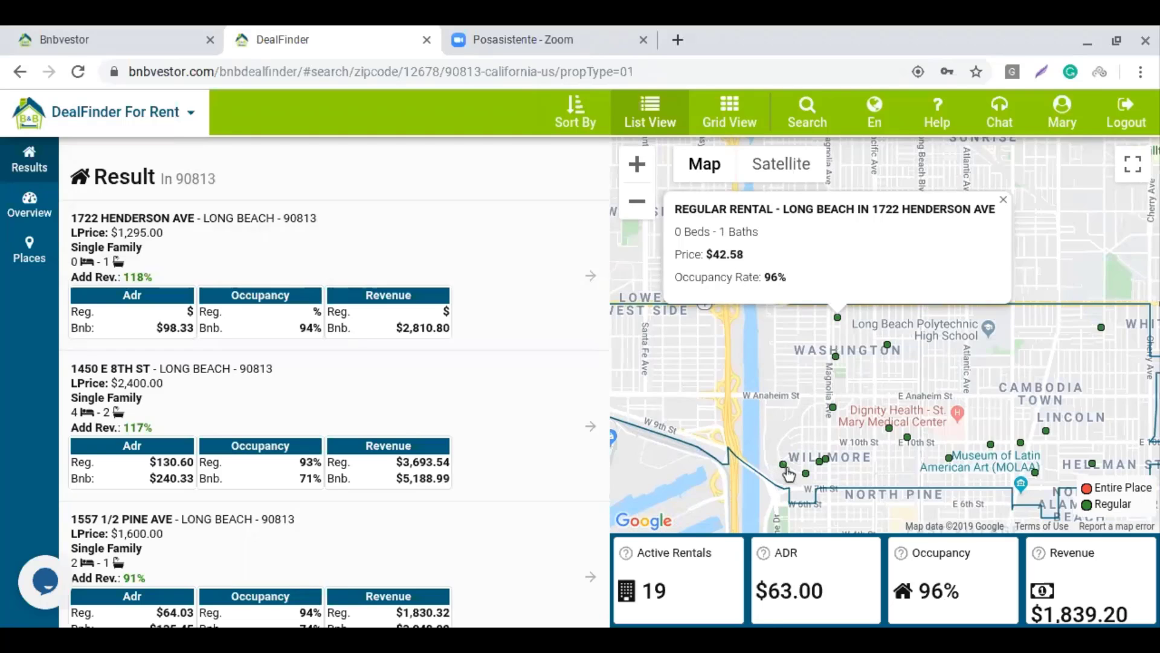
left_click(784, 466)
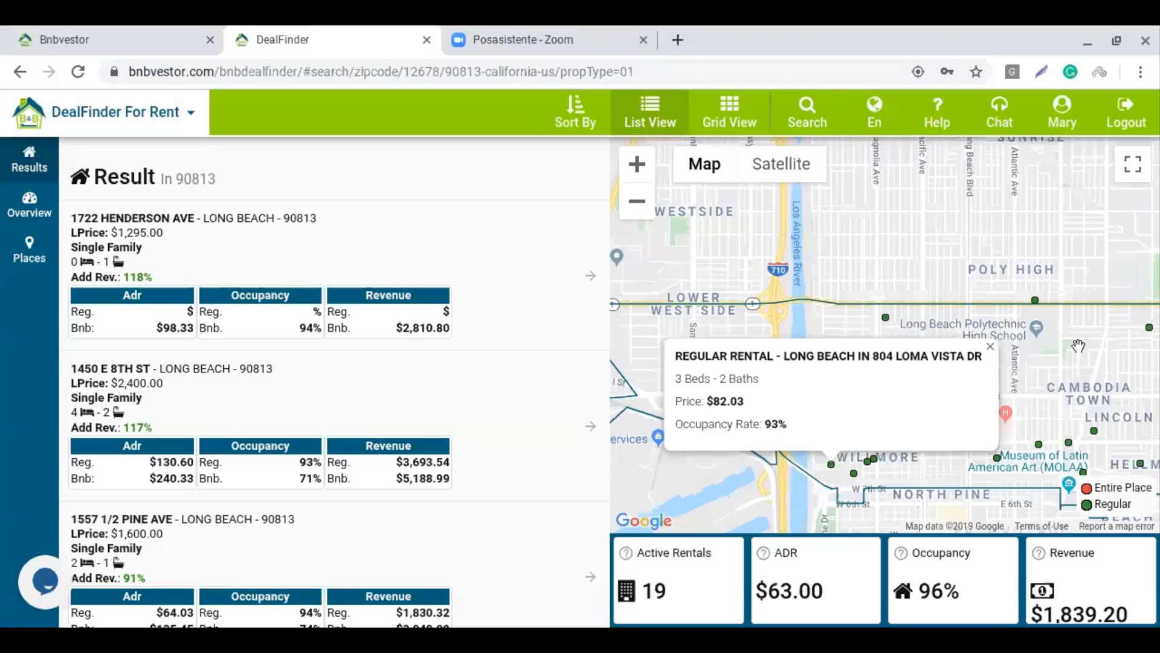
left_click(1150, 332)
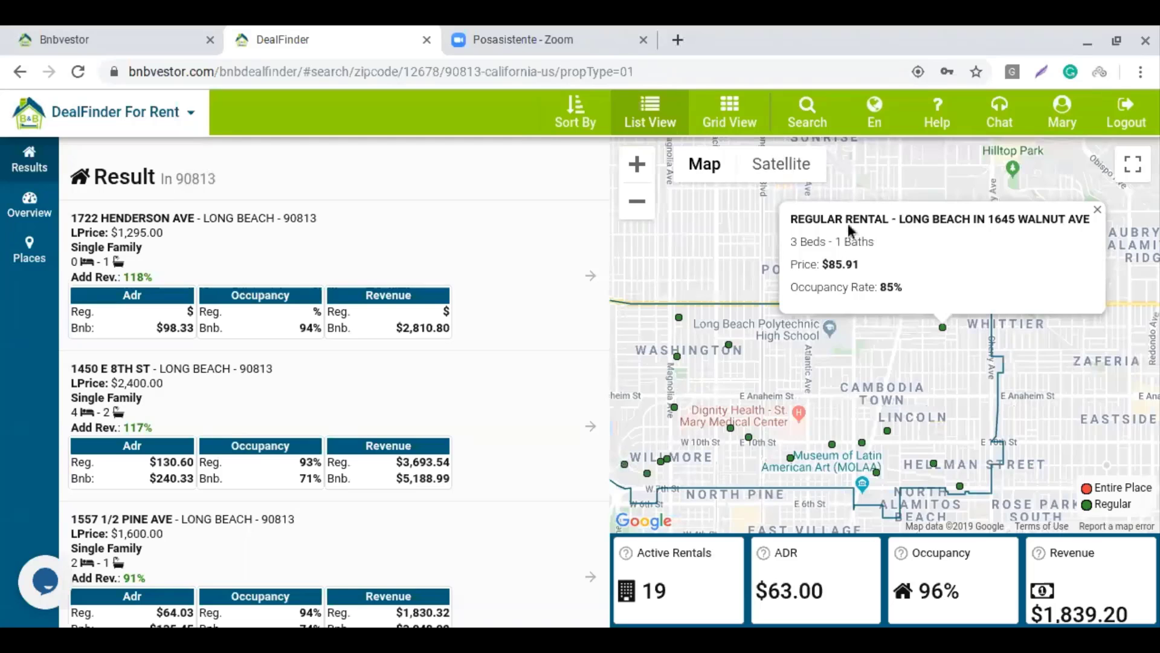
left_click(887, 431)
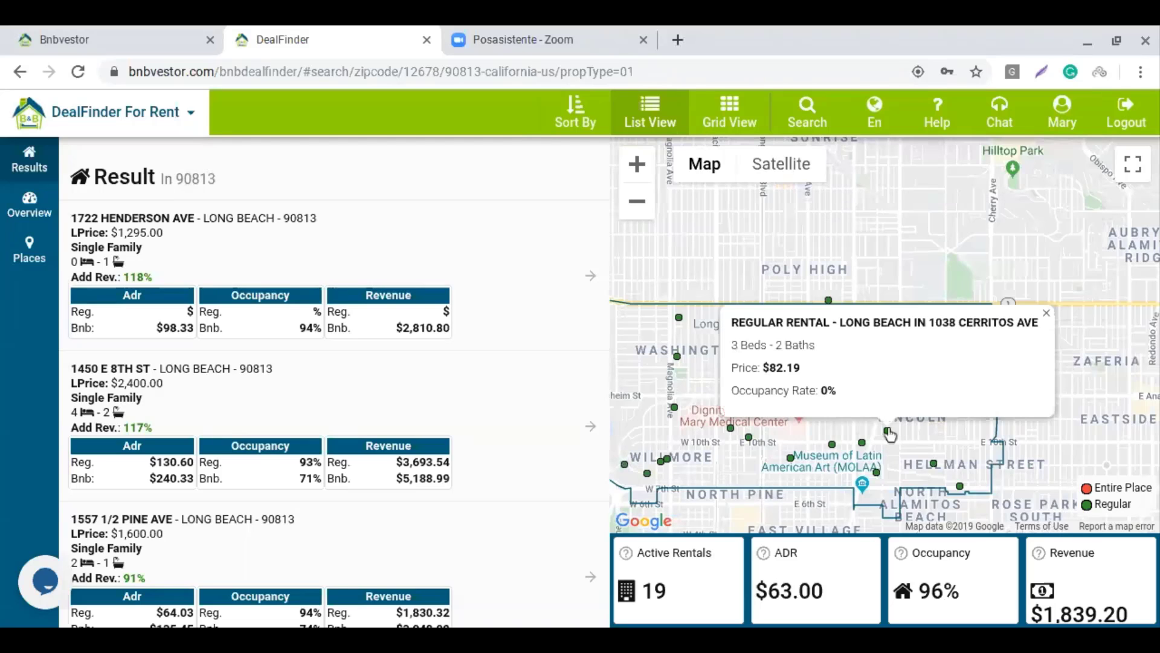
left_click(876, 472)
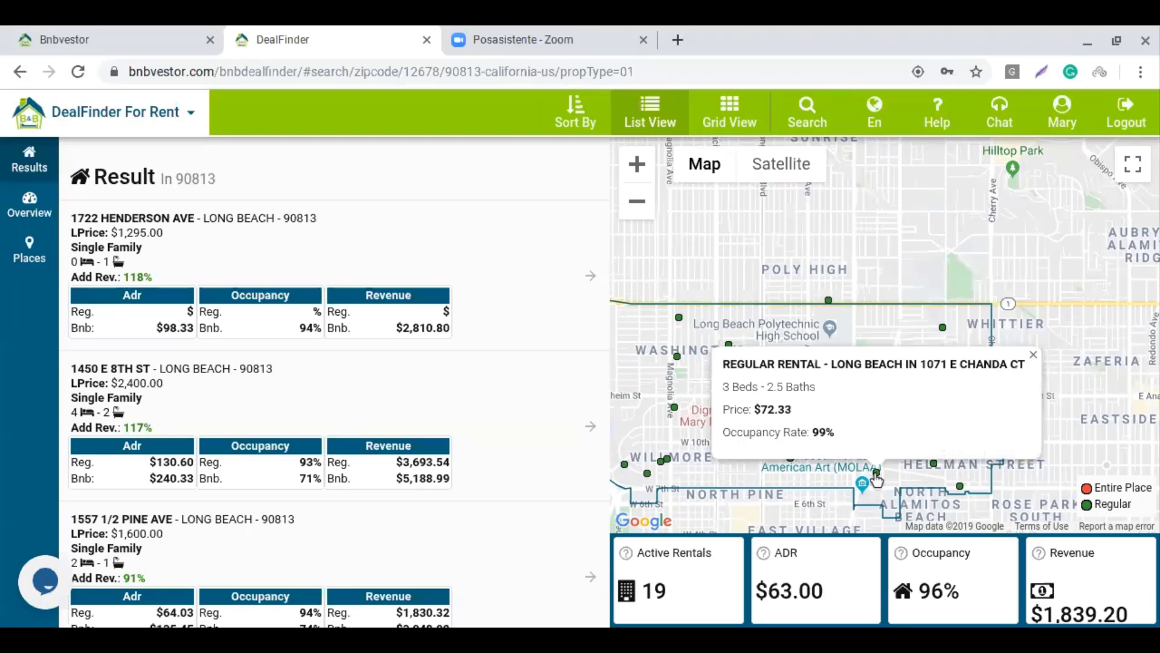
left_click(821, 467)
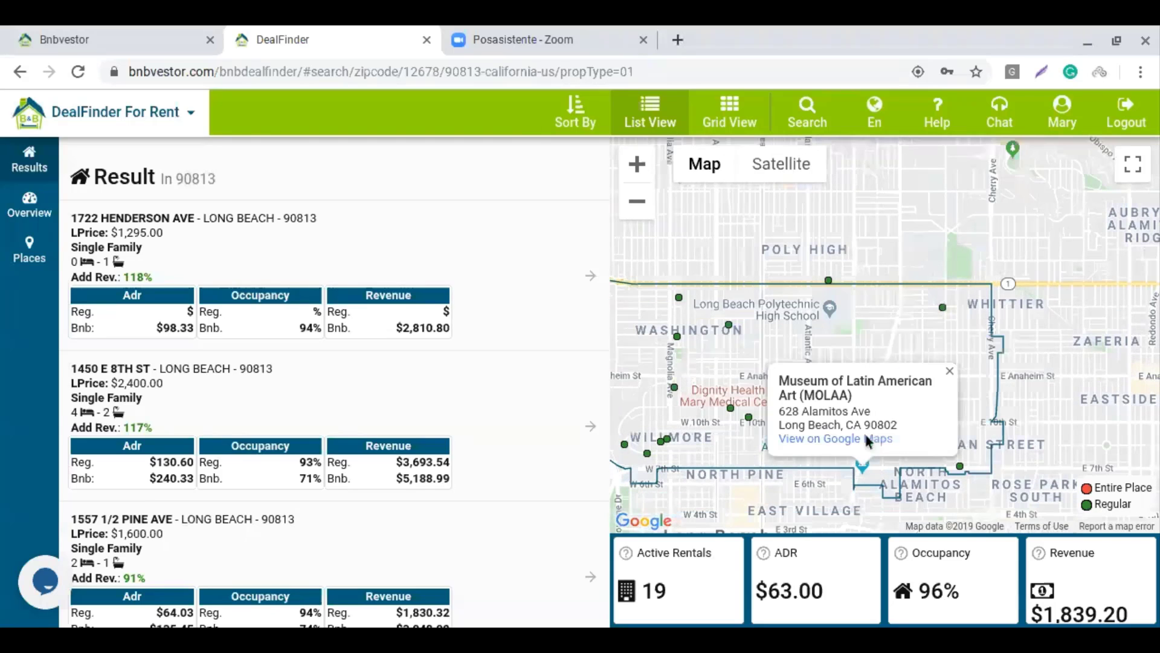
left_click(949, 381)
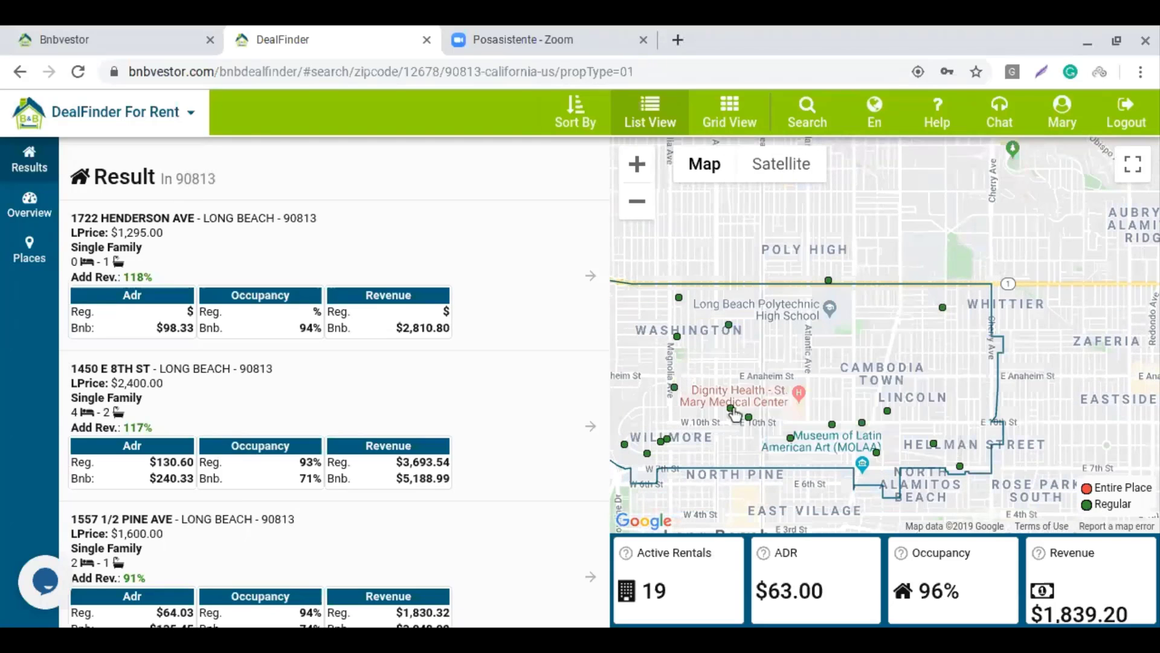
left_click(731, 408)
left_click(509, 215)
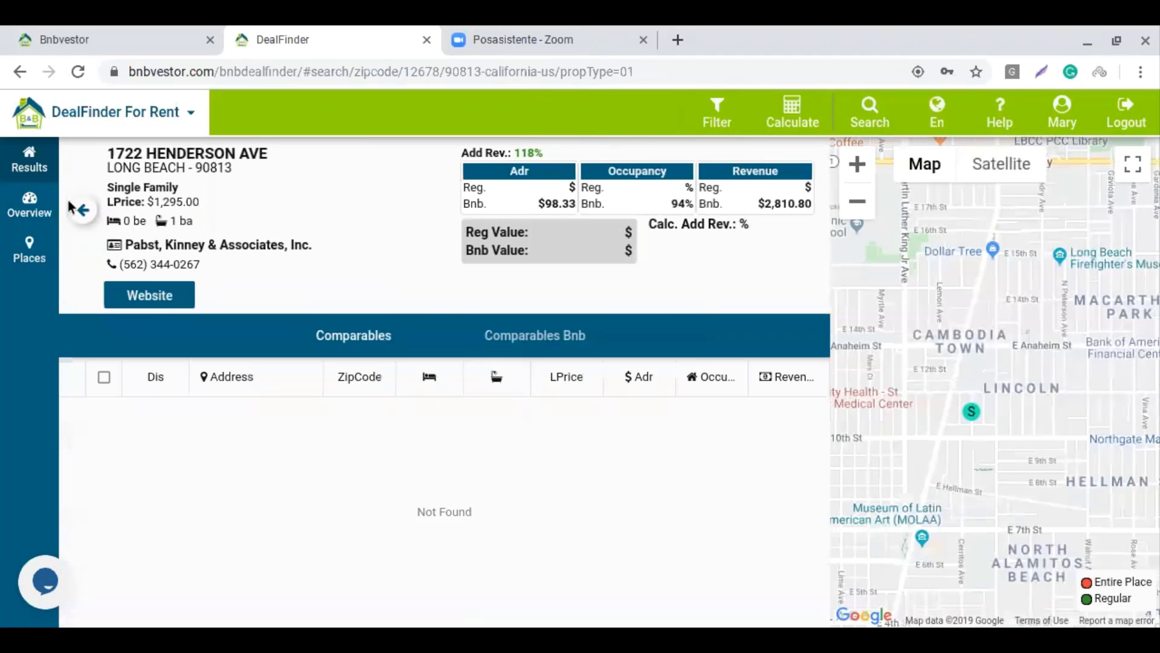
left_click(84, 224)
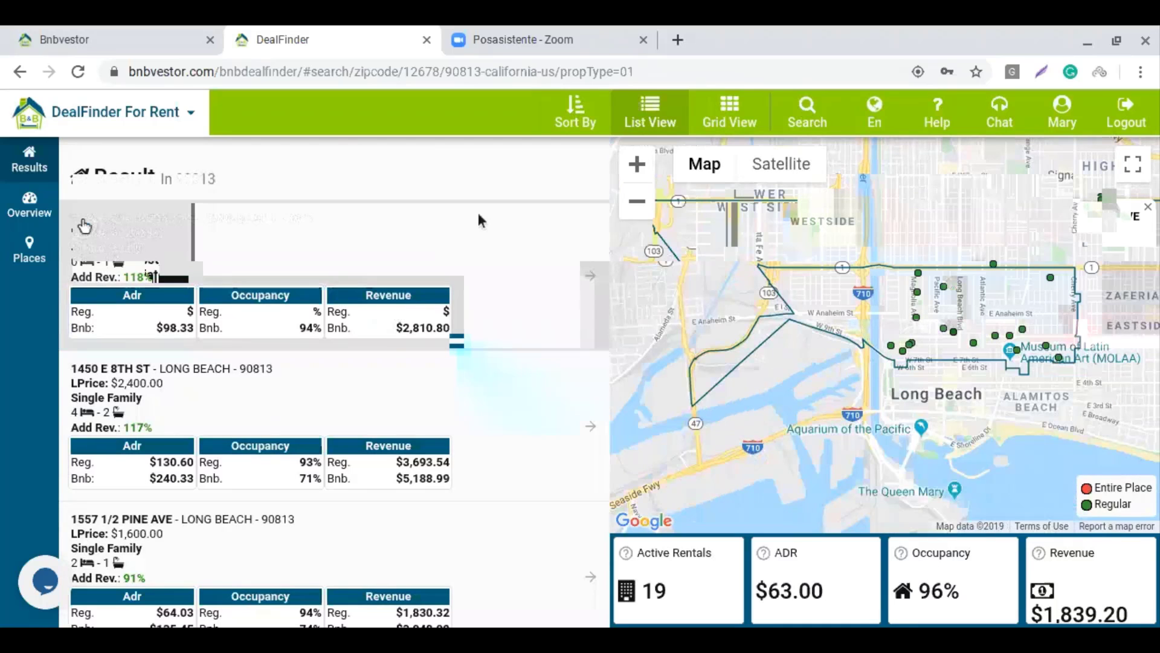
scroll(374, 474, "down", 1)
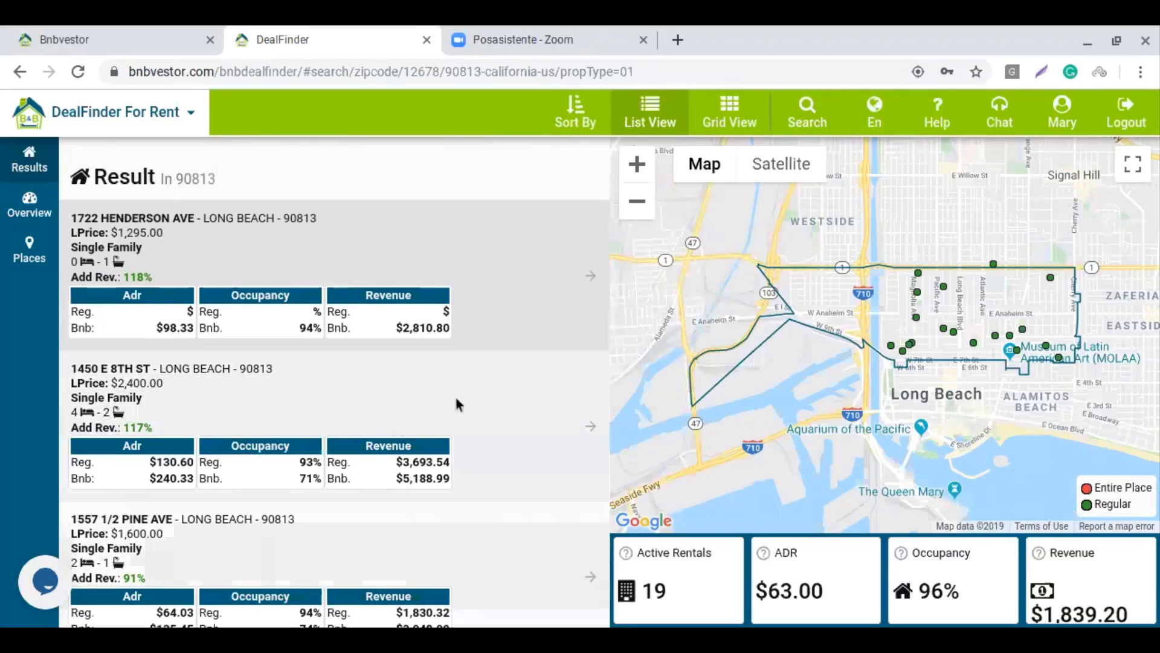
left_click(332, 402)
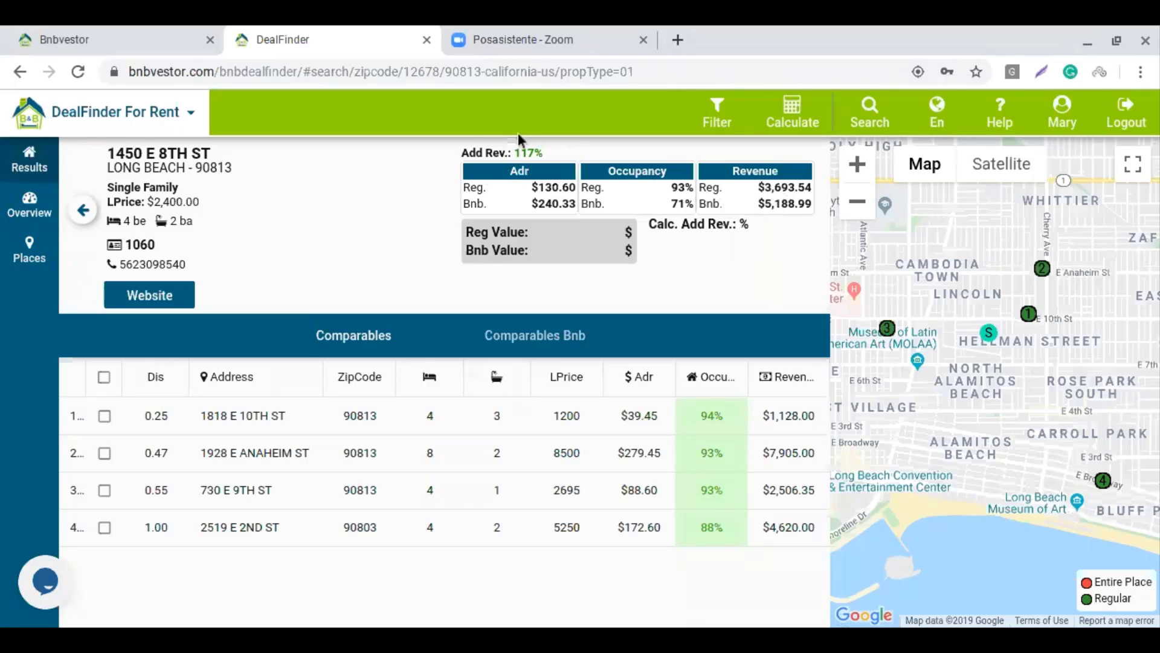
left_click(348, 350)
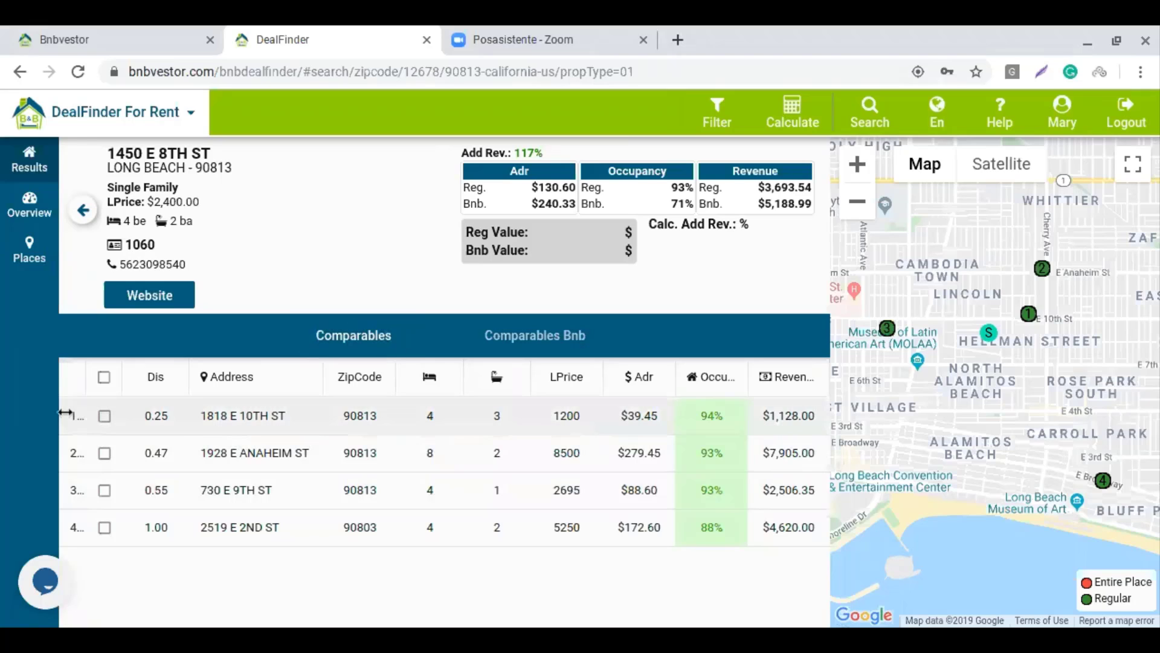
left_click(103, 377)
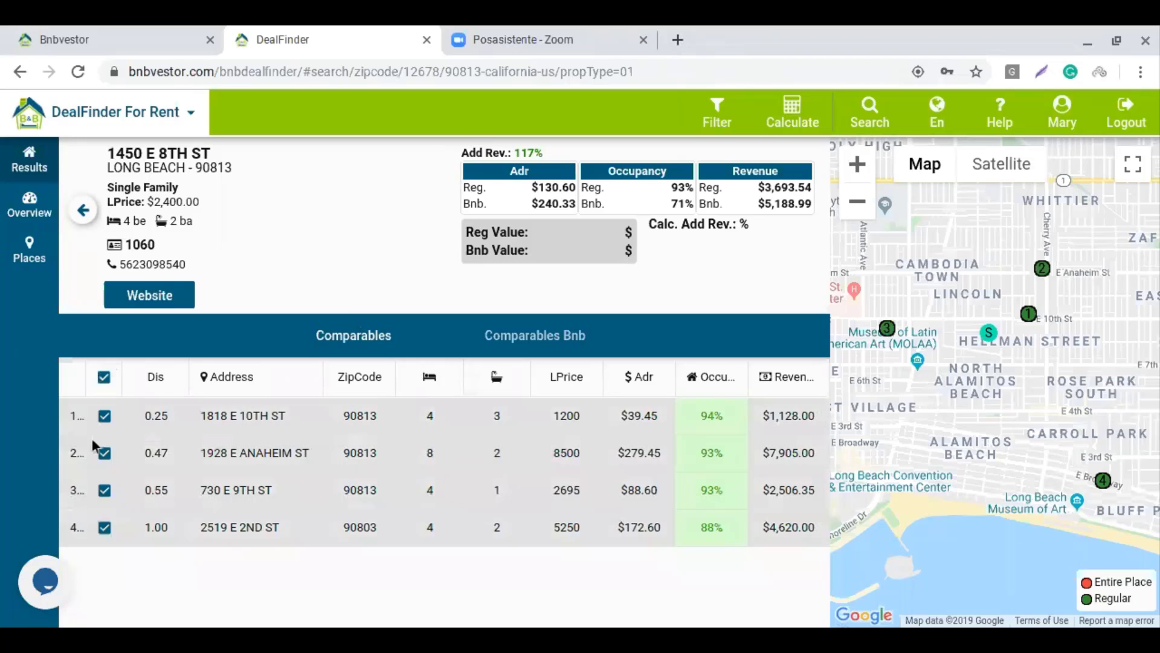
left_click(792, 115)
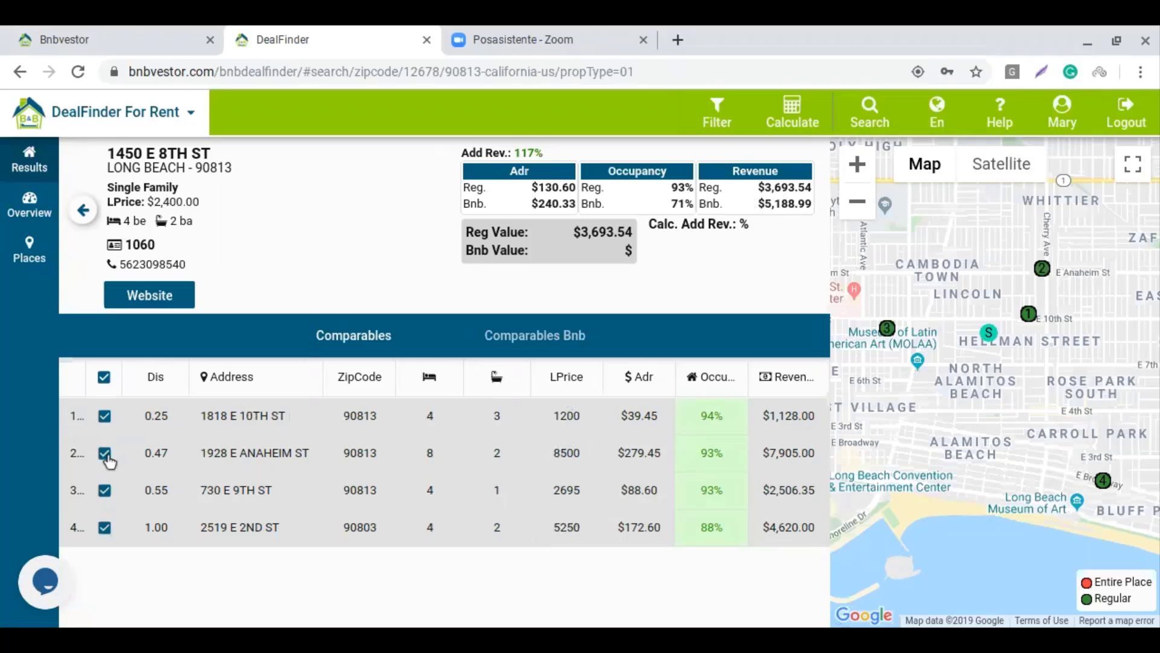
left_click(107, 458)
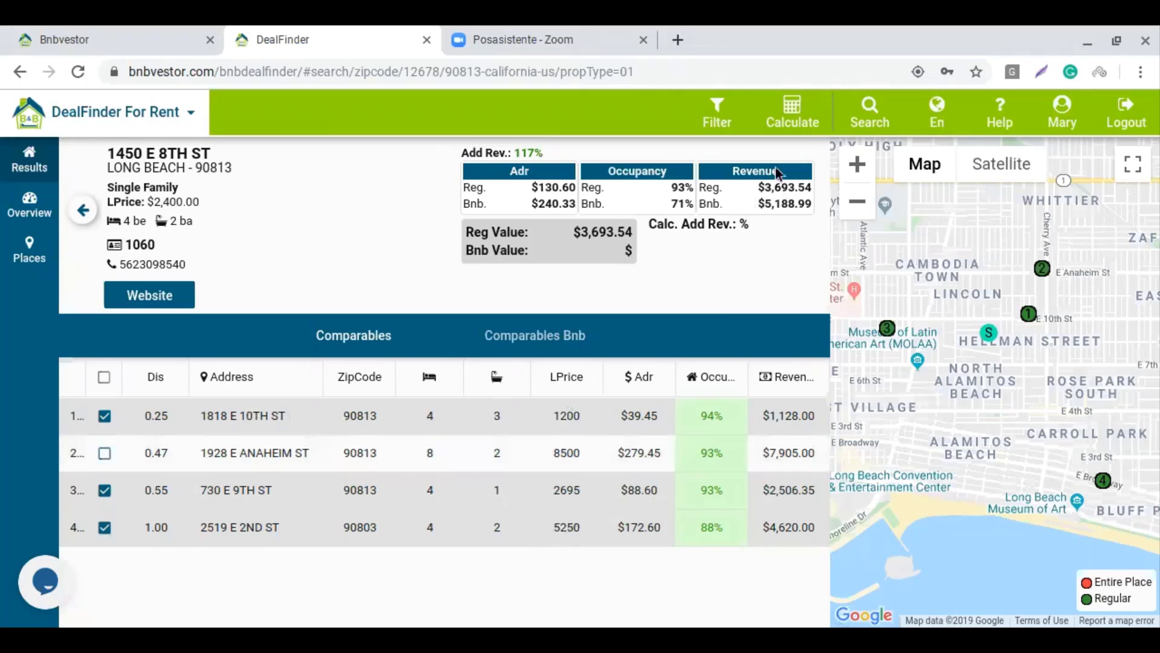
left_click(786, 121)
left_click(625, 247)
left_click(543, 345)
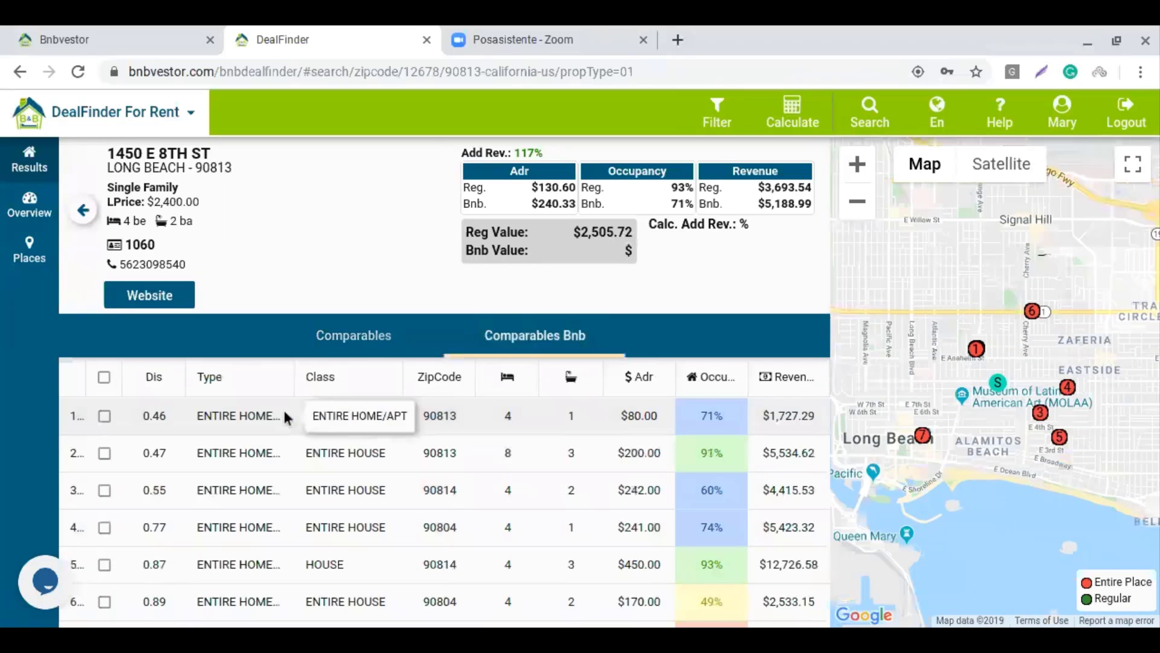
scroll(431, 479, "down", 1)
scroll(429, 472, "down", 1)
scroll(427, 465, "up", 1)
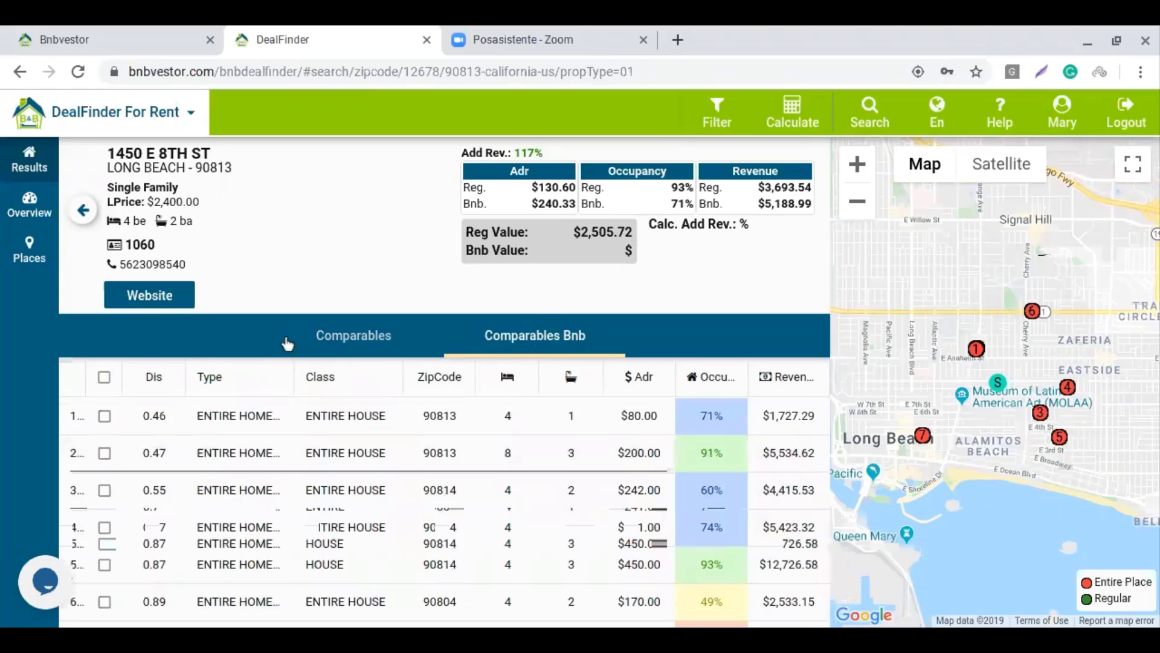
left_click(104, 377)
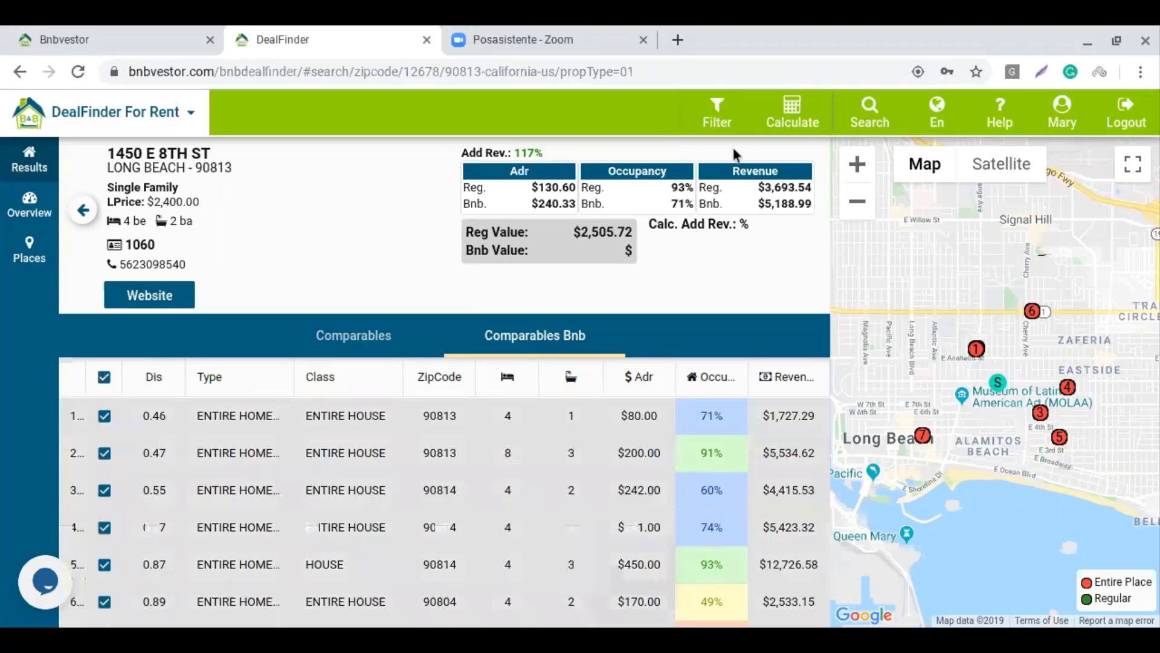
left_click(801, 118)
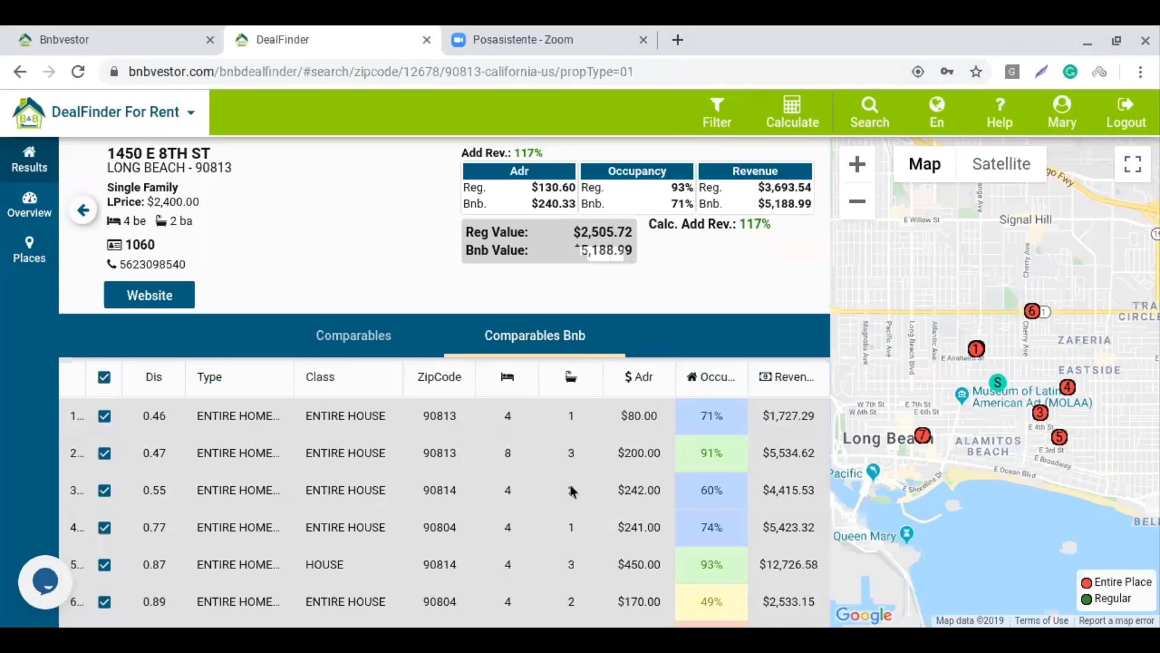
Exclude the 0.87-mile $450 house and recalculate: Bnb Value $4,318.22, Calc. Add Rev. 80%
scroll(573, 491, "down", 1)
scroll(571, 489, "down", 1)
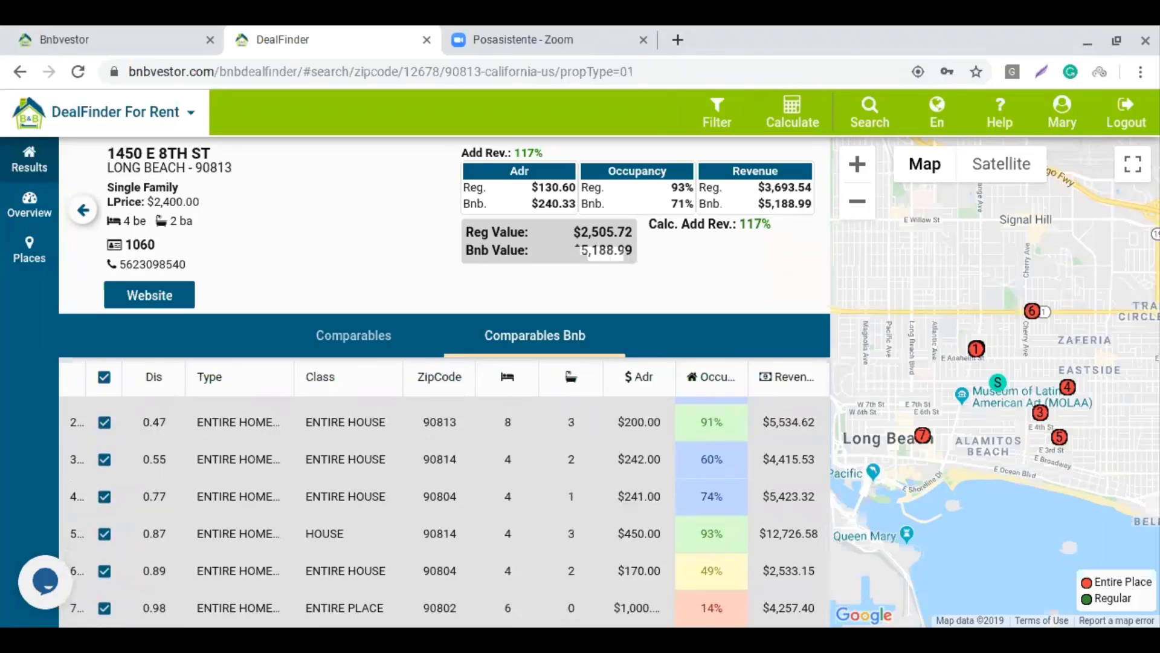
scroll(462, 499, "up", 2)
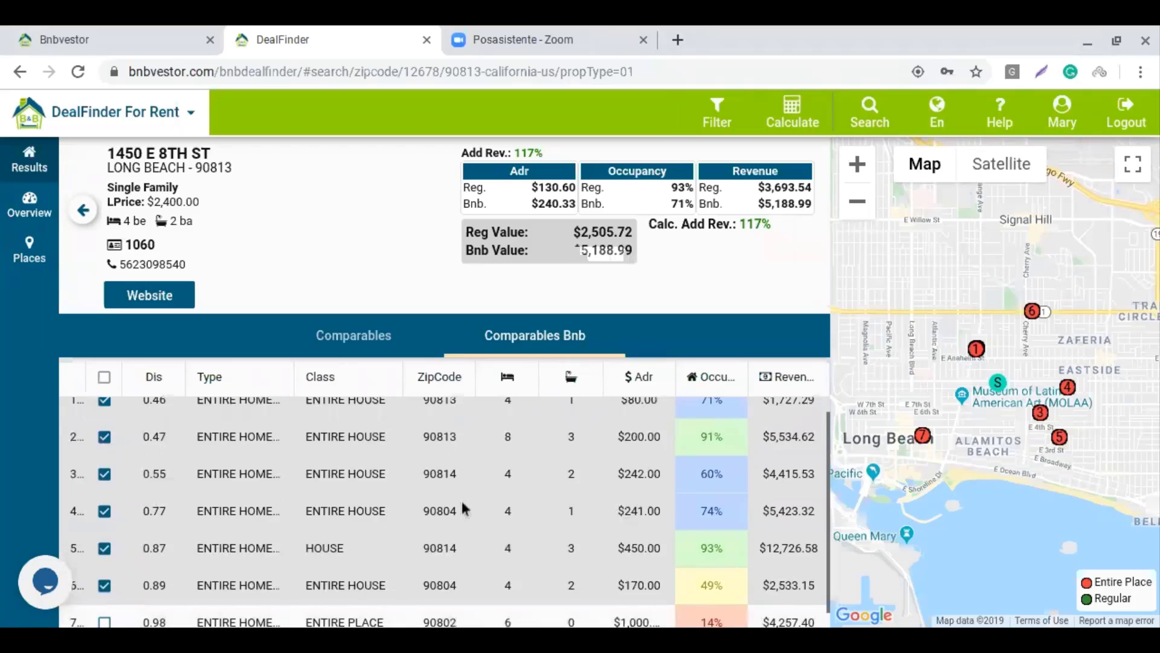
scroll(461, 498, "down", 1)
scroll(461, 497, "up", 1)
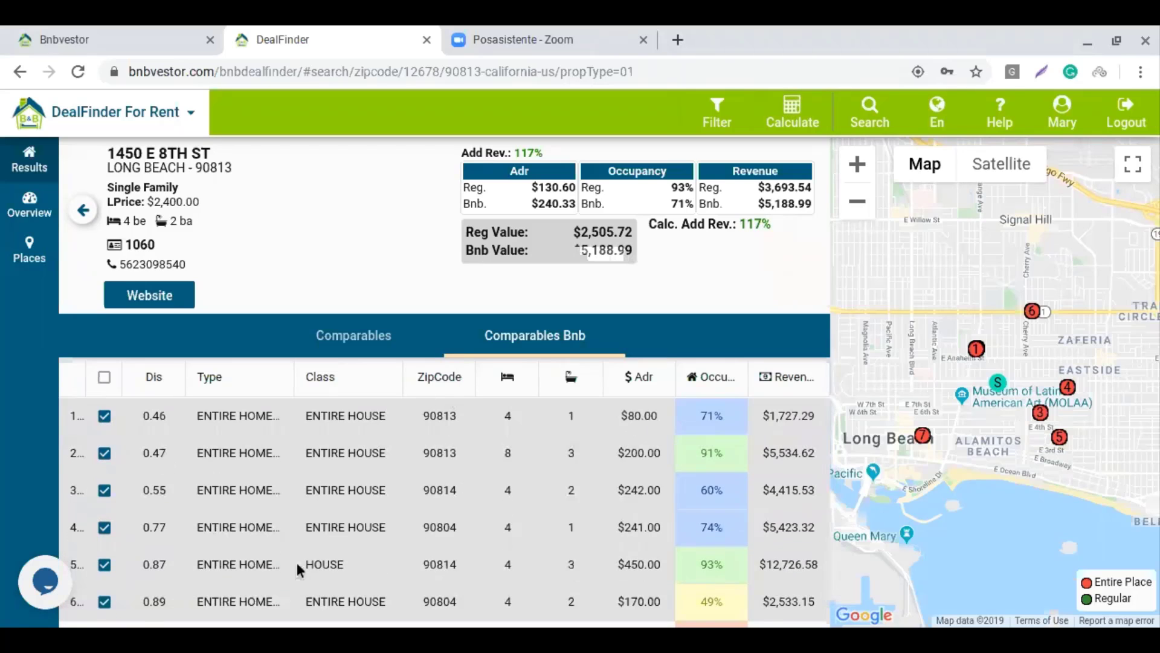
left_click(105, 565)
scroll(605, 513, "down", 1)
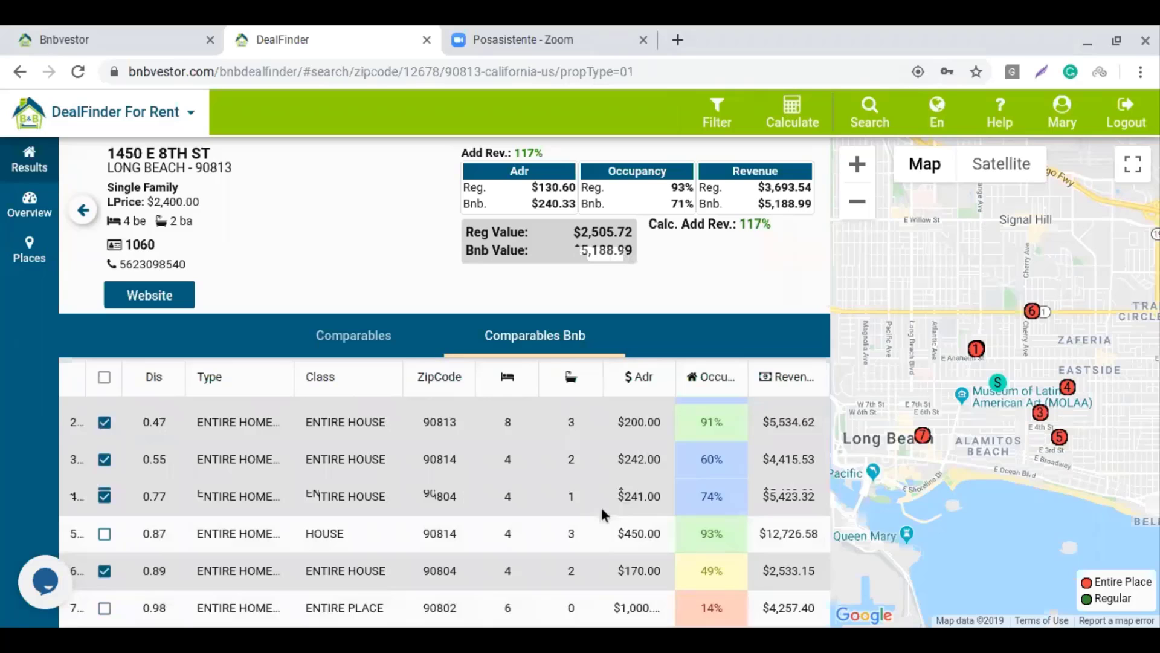
left_click(785, 113)
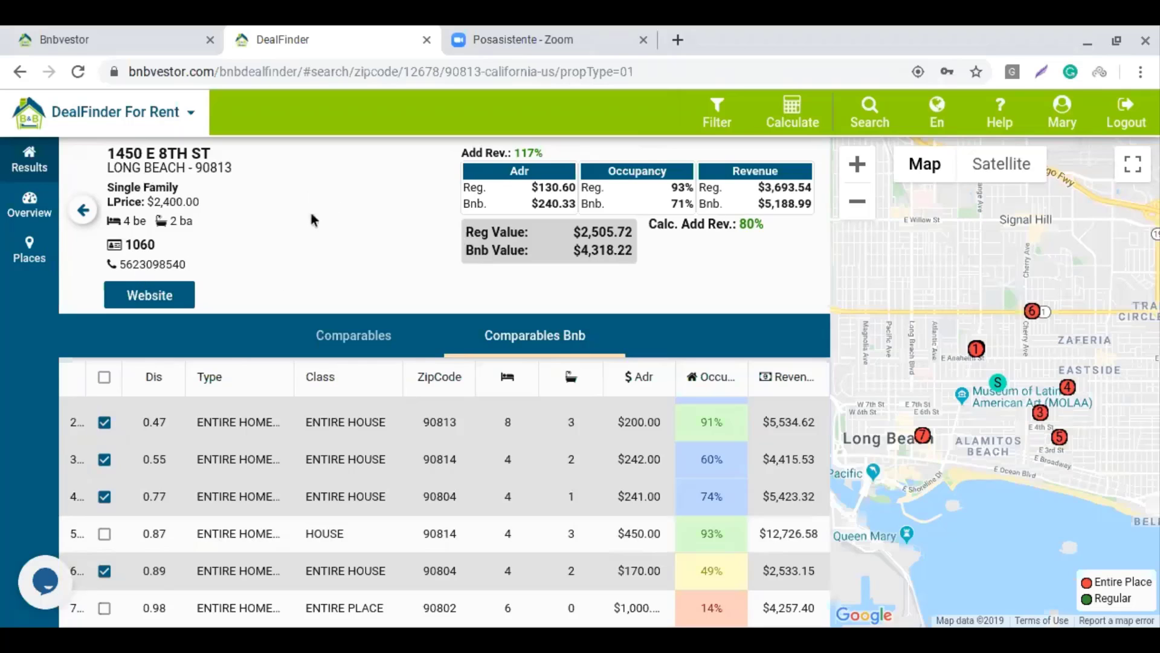
left_click(168, 302)
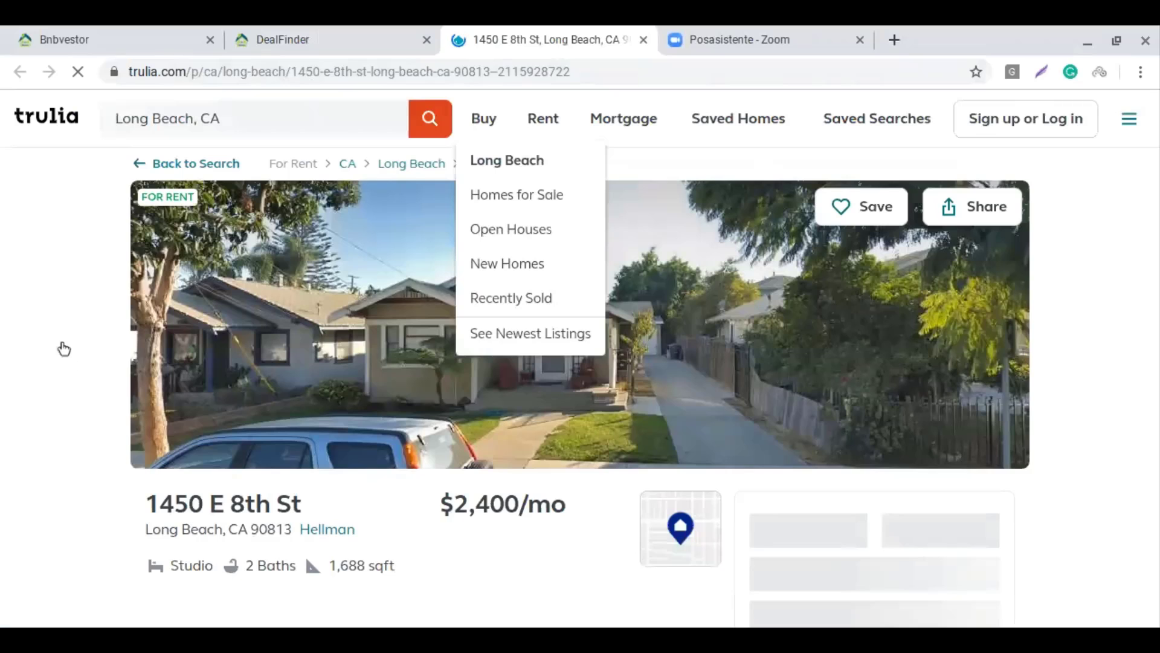
scroll(302, 342, "down", 2)
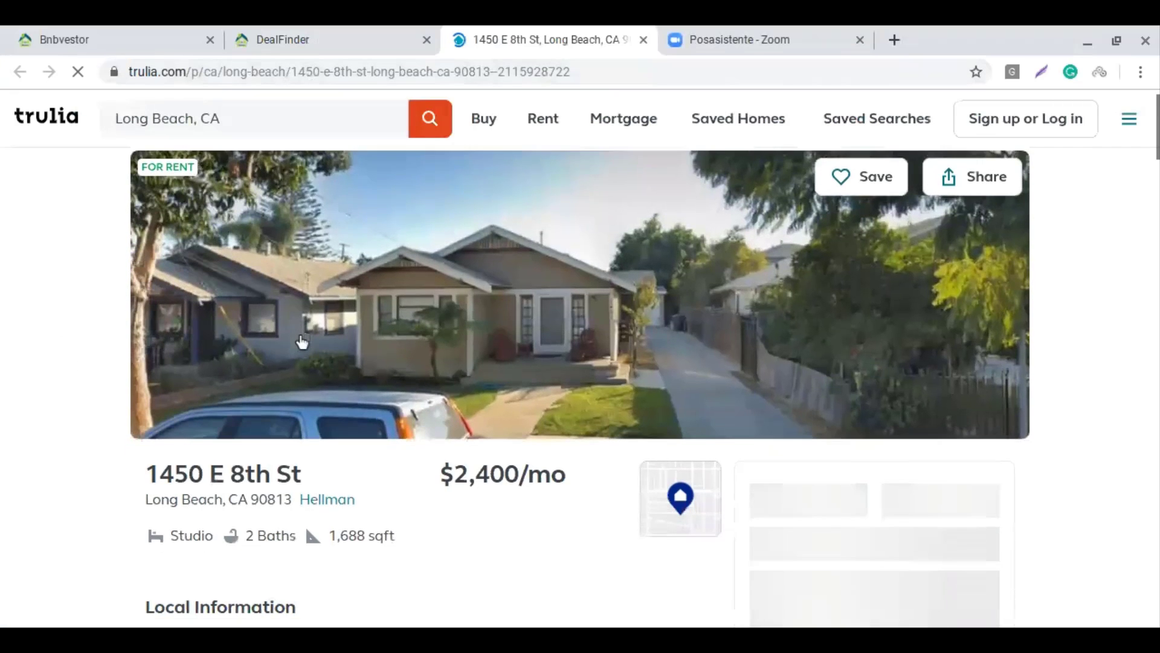
scroll(301, 342, "down", 3)
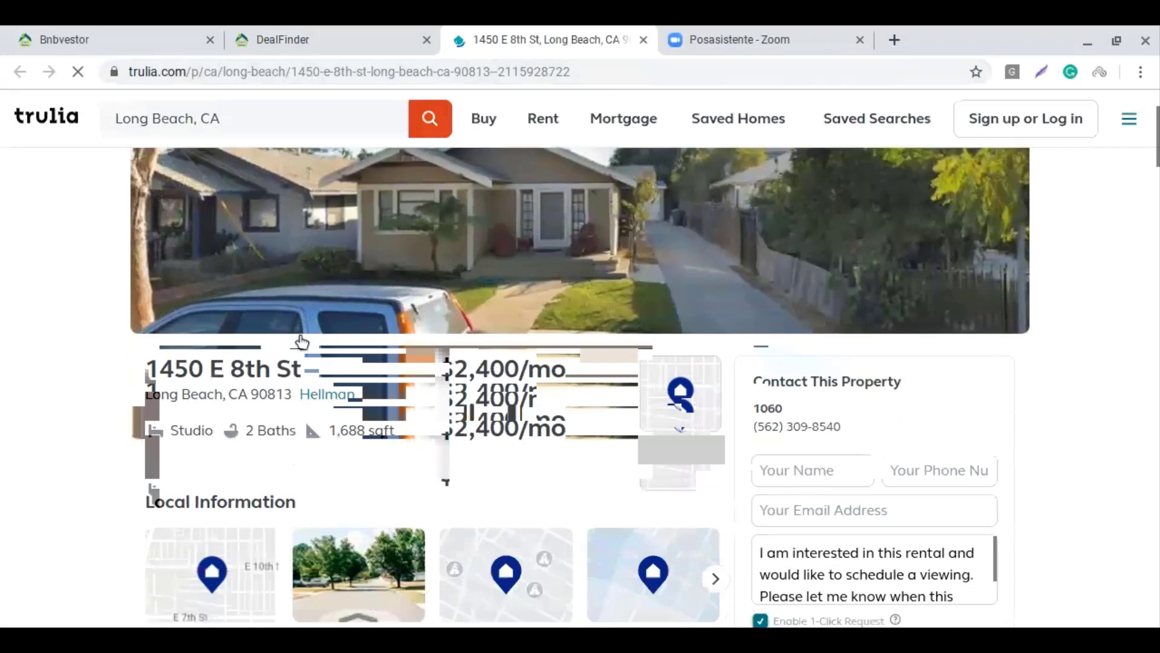
scroll(339, 404, "down", 6)
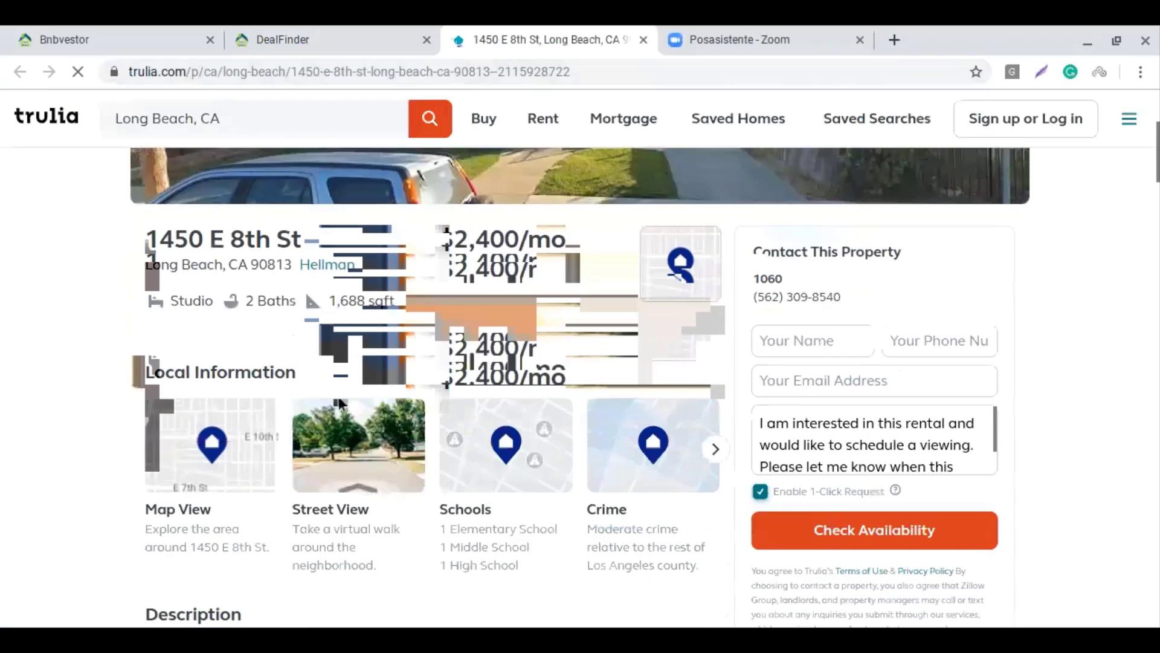
scroll(339, 400, "up", 10)
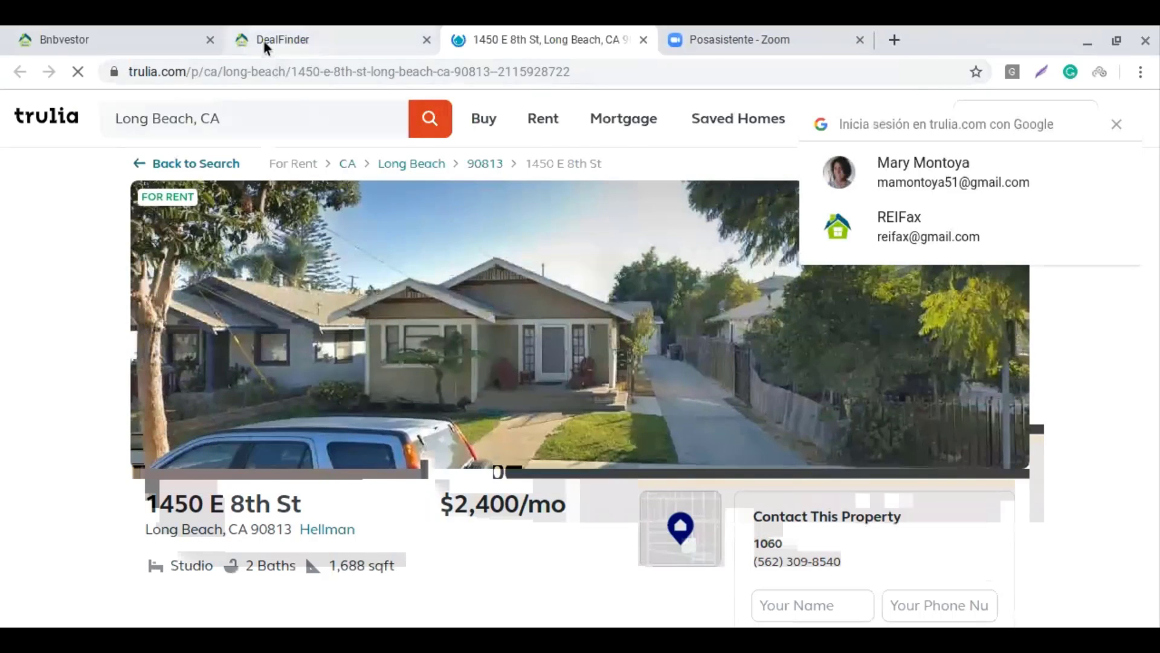
left_click(263, 40)
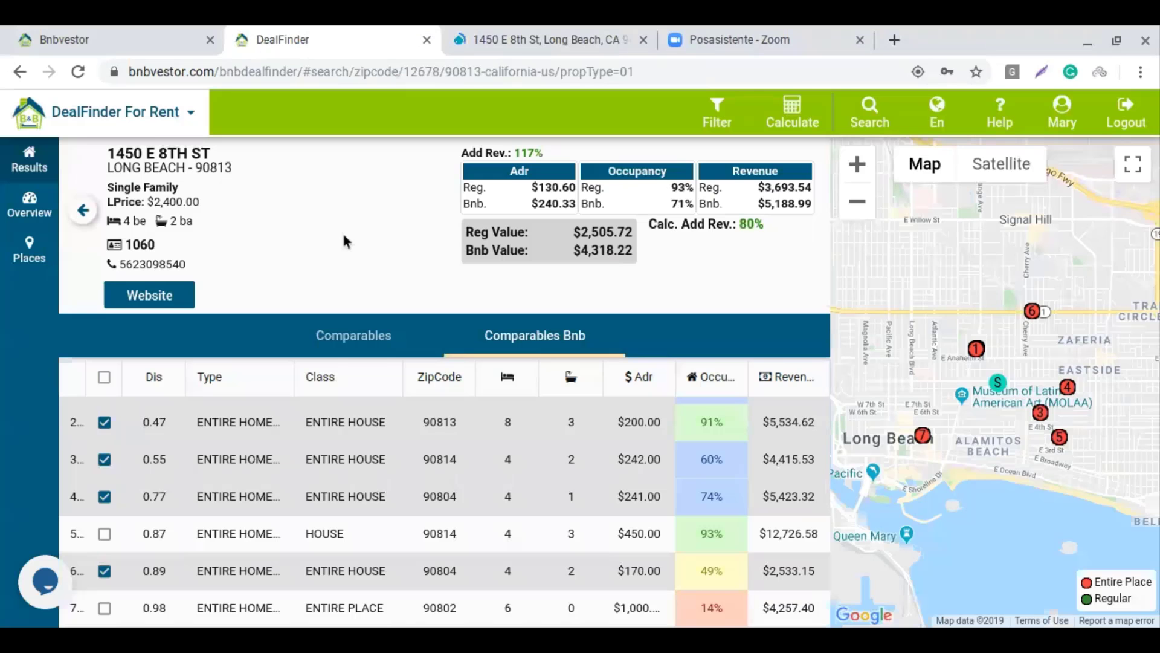
left_click(82, 211)
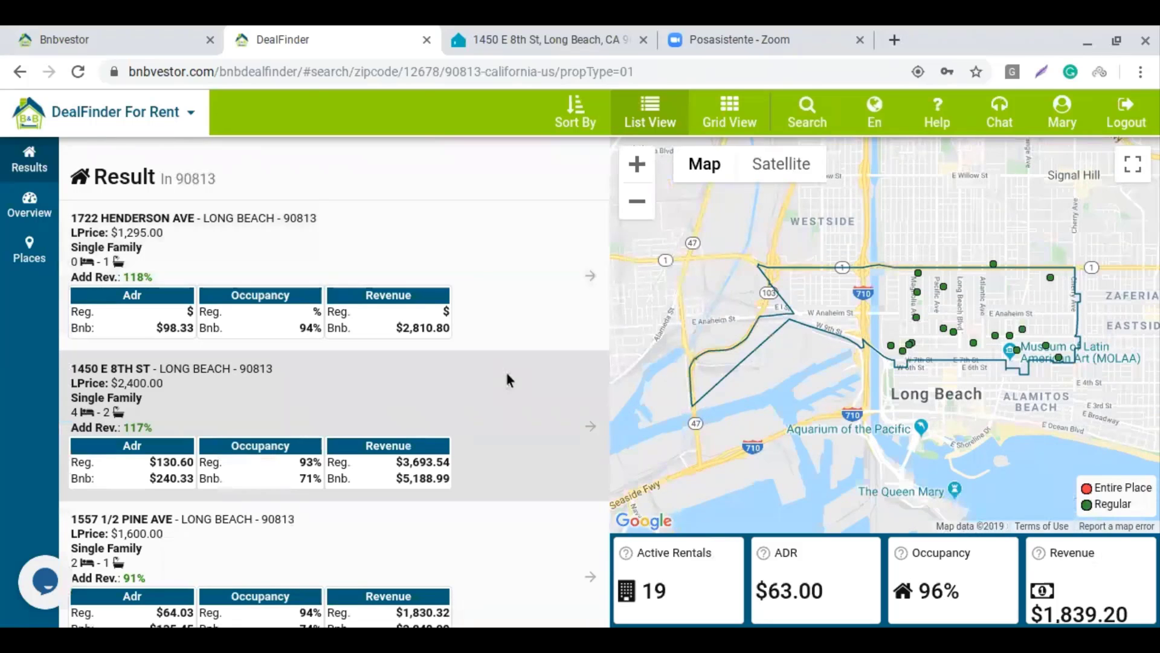
scroll(506, 363, "down", 5)
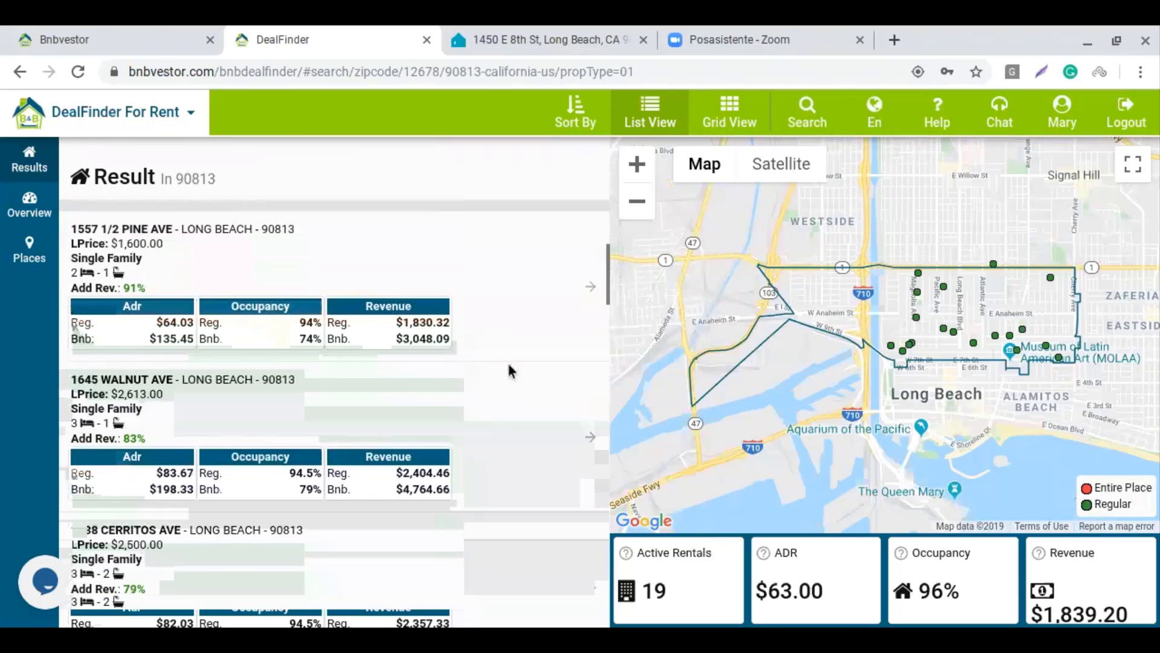
scroll(506, 360, "down", 4)
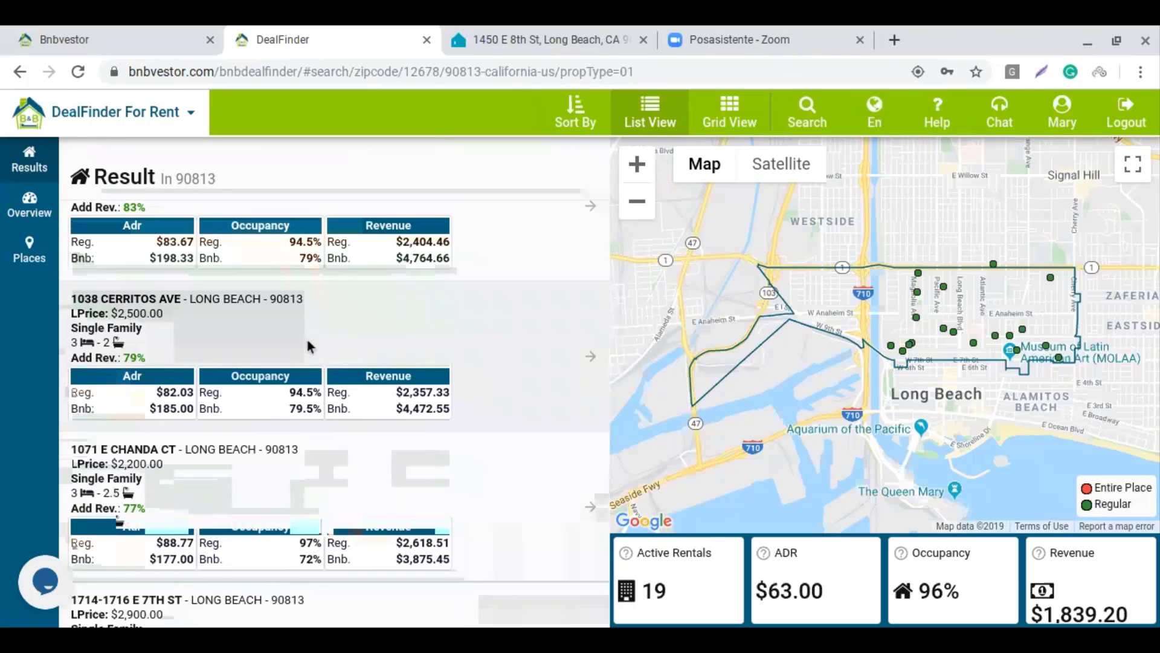
left_click(307, 342)
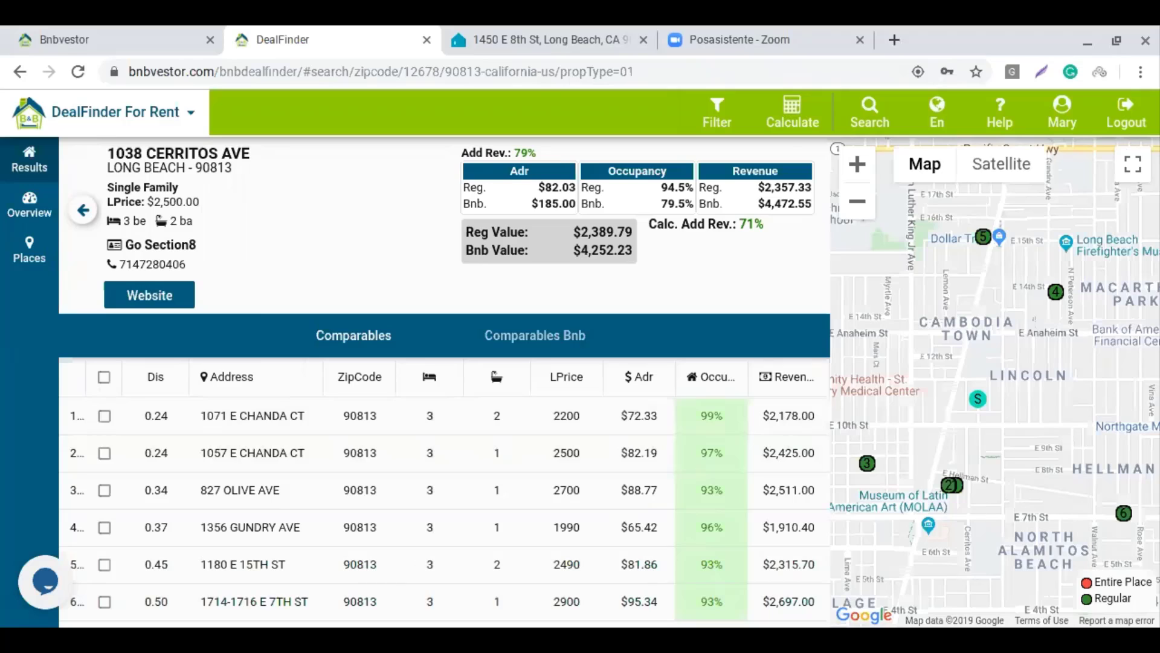
left_click(371, 337)
left_click(104, 379)
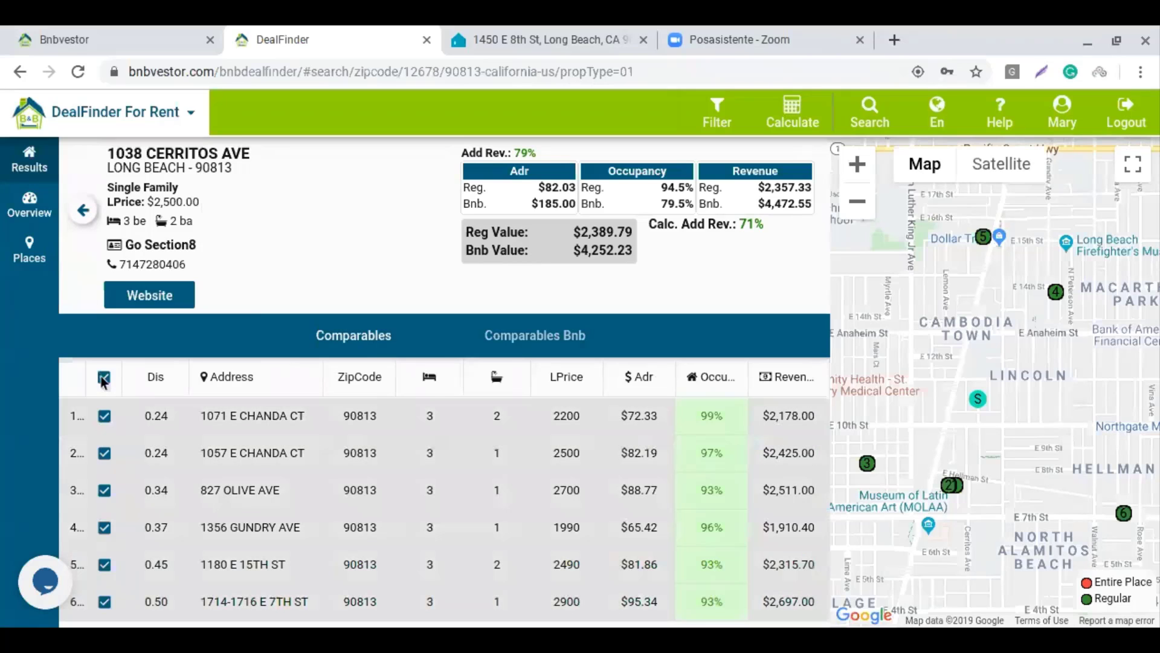
left_click(105, 528)
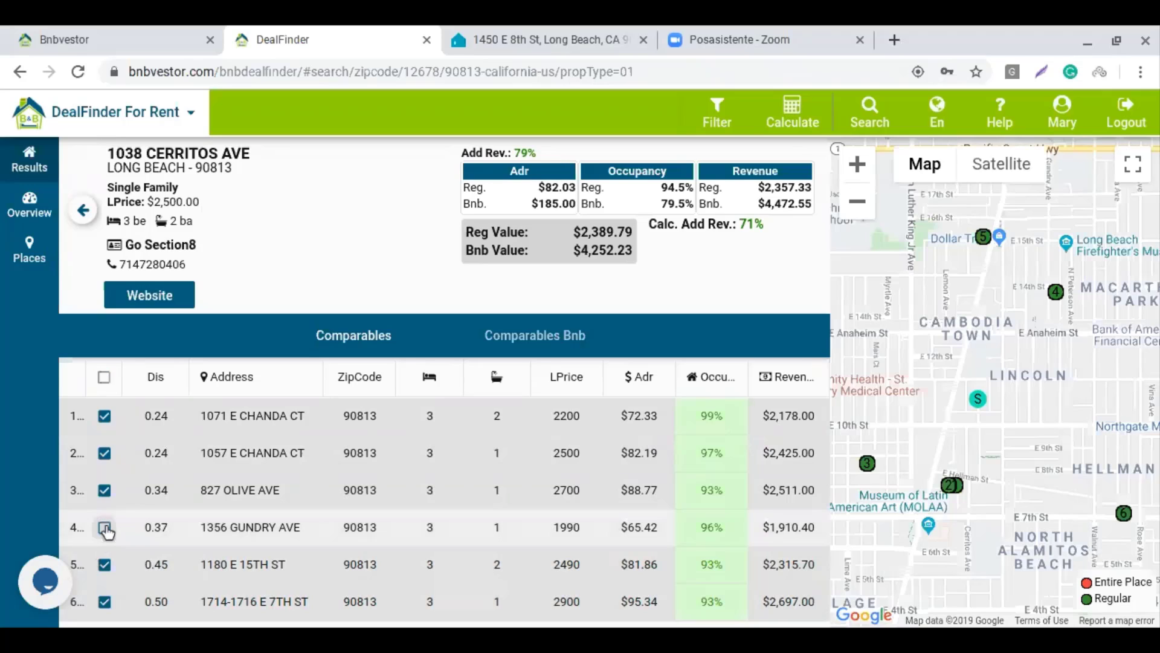
left_click(810, 119)
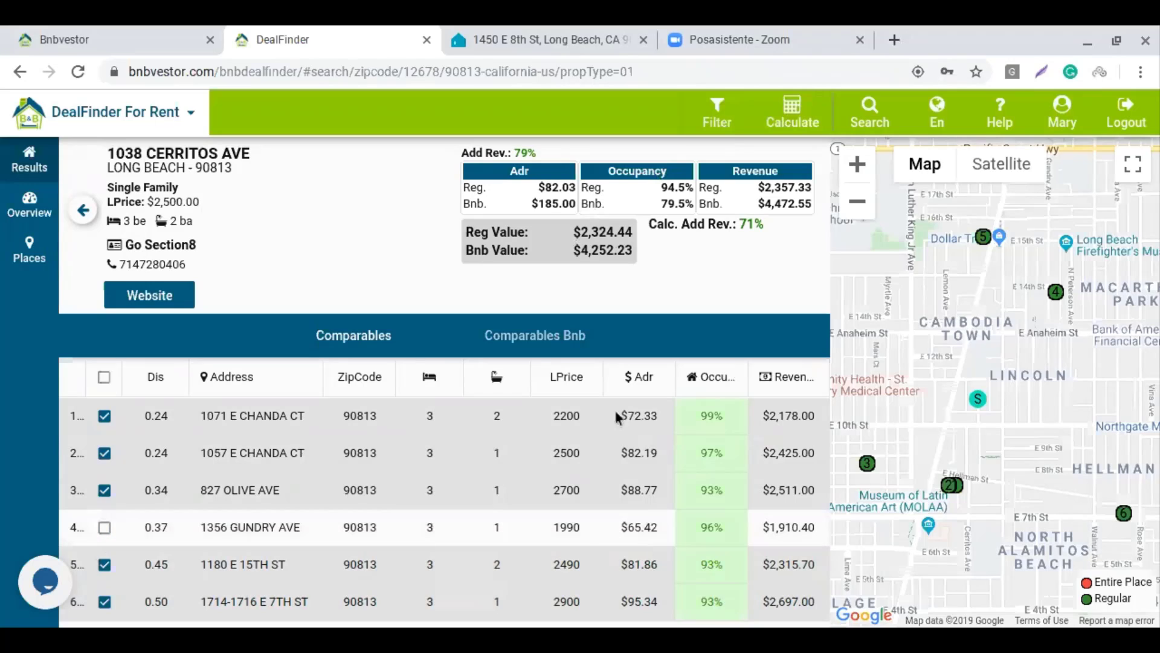
left_click(573, 336)
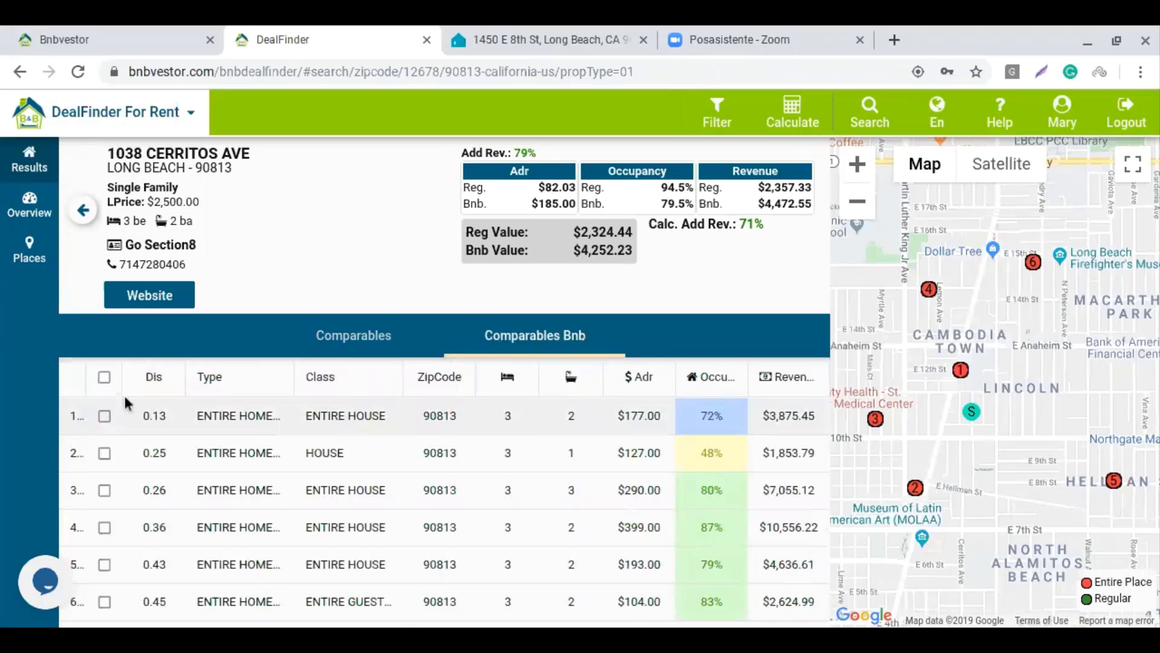
Use every Bnb comparable except the 0.25-mile $127 house, recalculating Bnb Value to $4,695.30
left_click(105, 377)
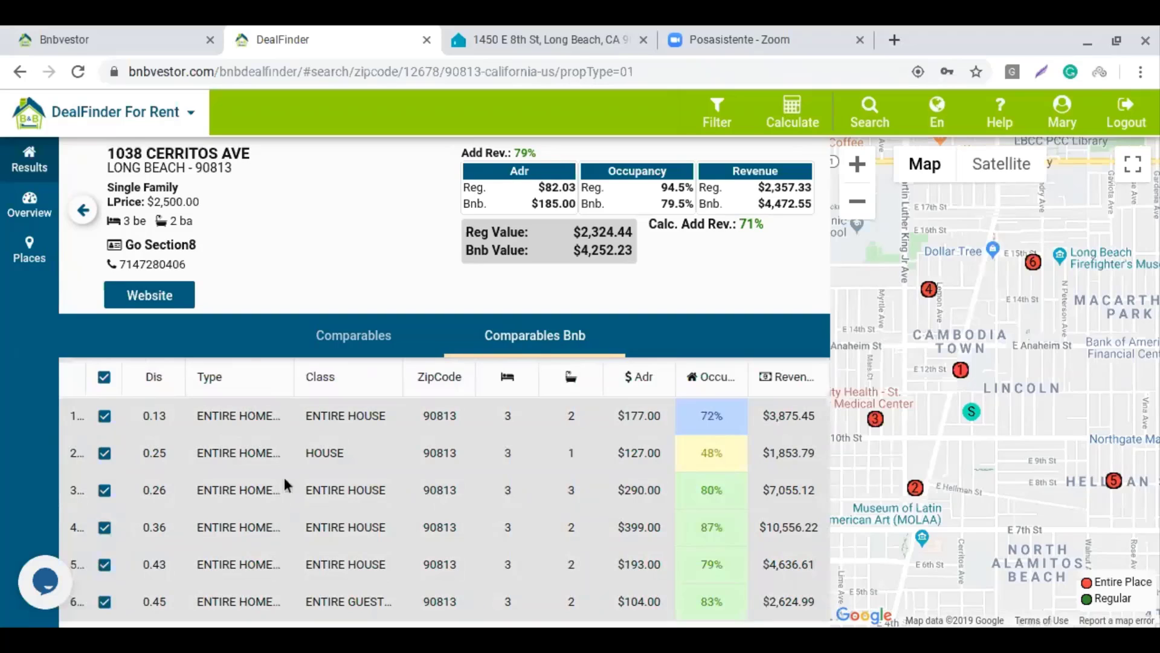
left_click(104, 453)
left_click(789, 115)
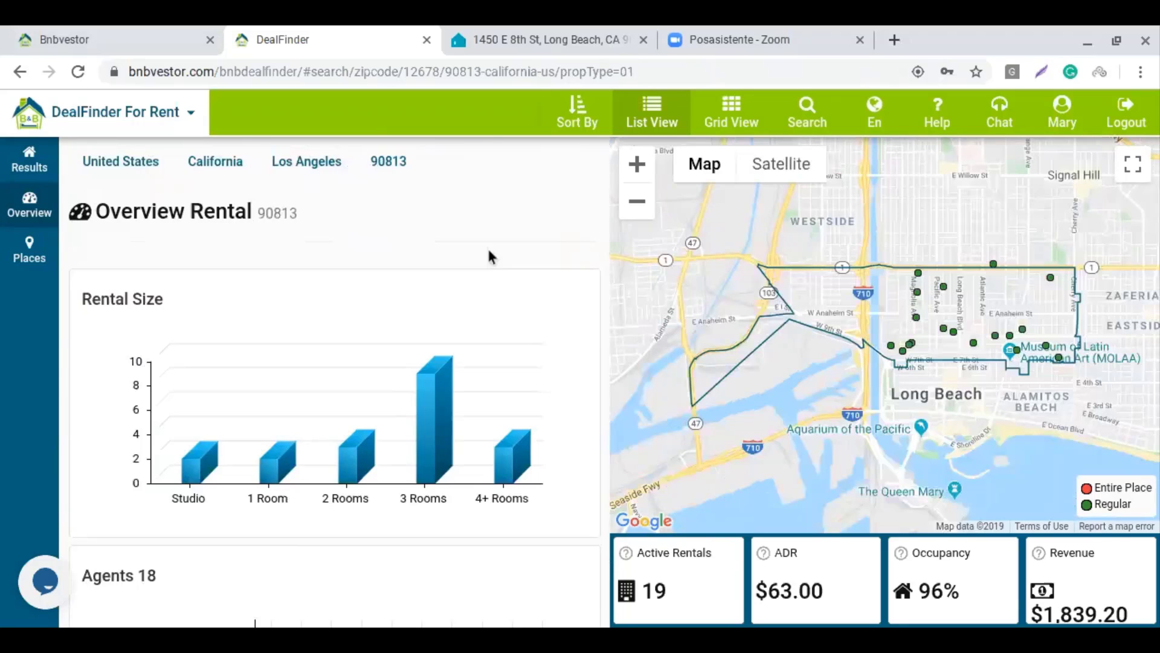
scroll(121, 310, "down", 1)
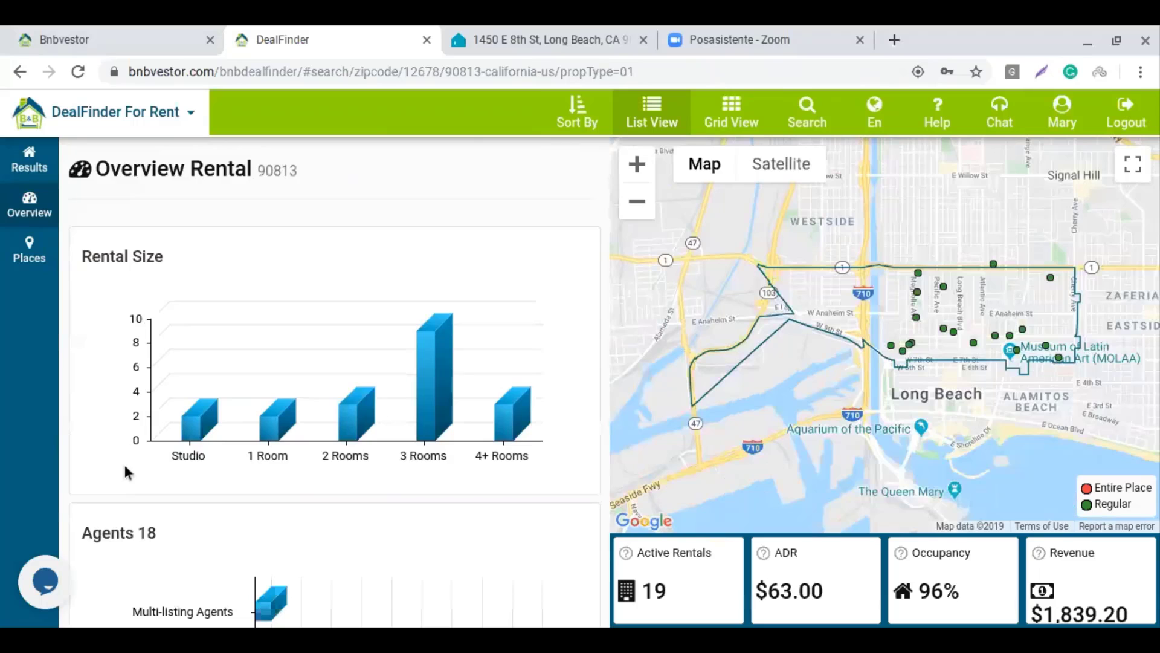
mouse_move(273, 430)
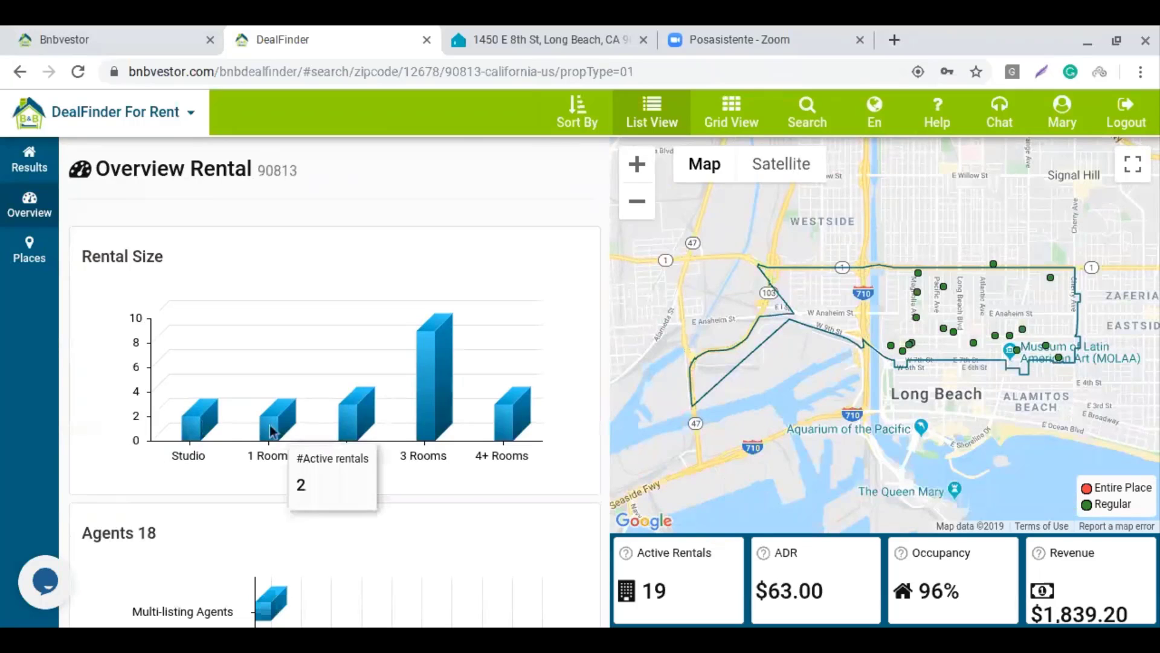
mouse_move(436, 393)
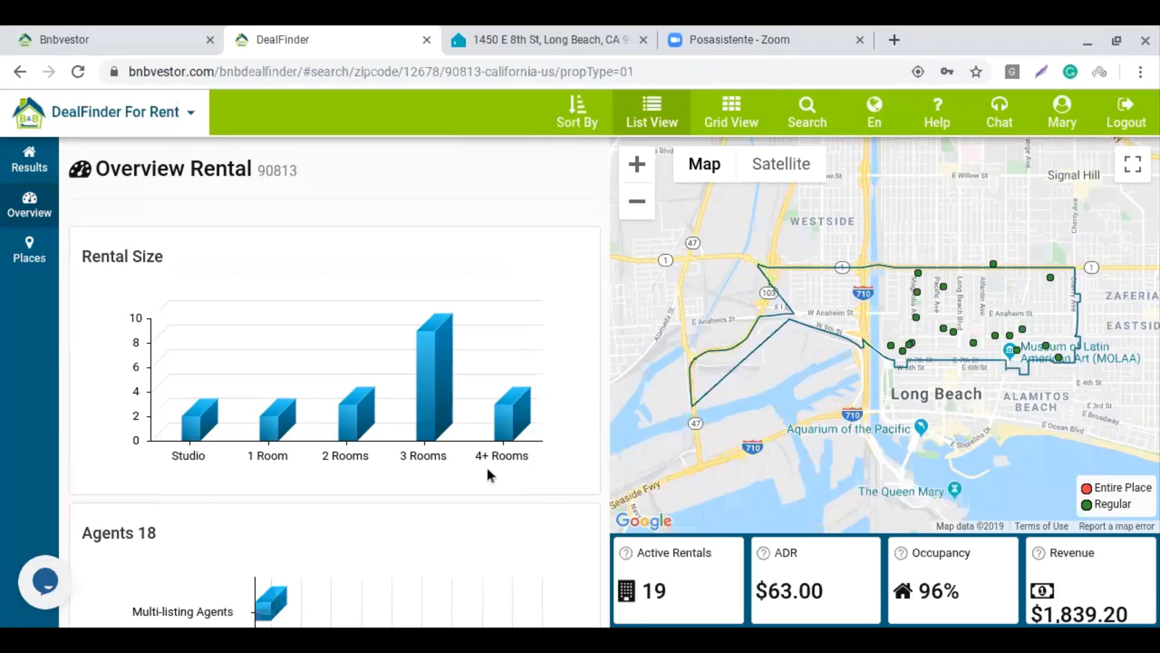
mouse_move(417, 475)
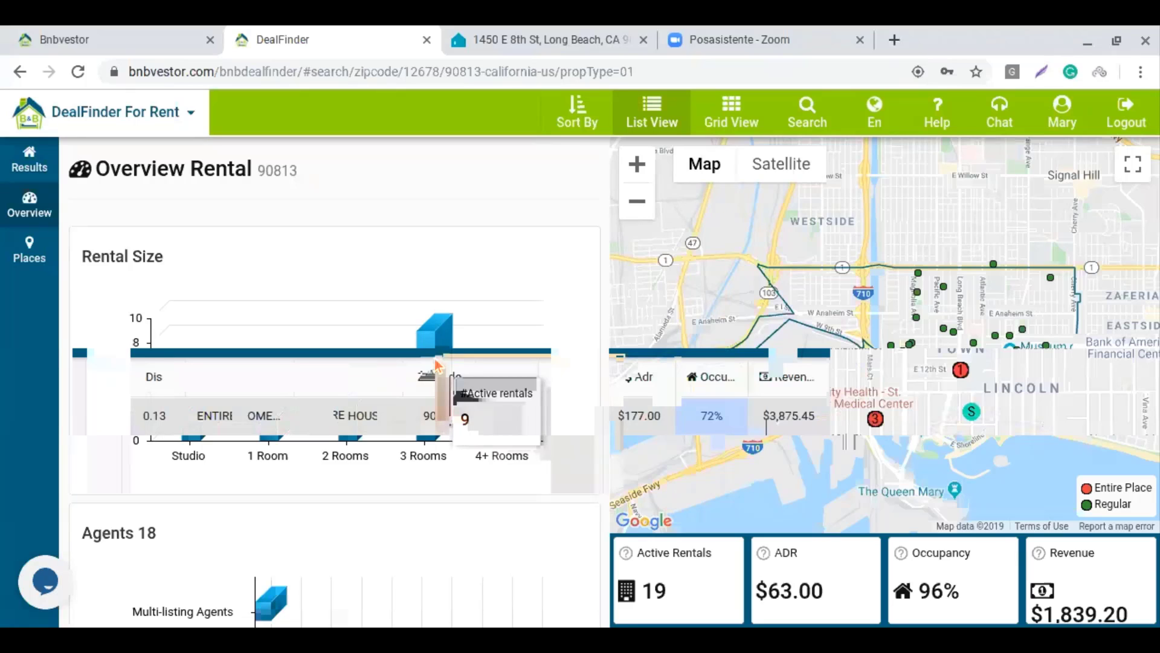
scroll(436, 362, "down", 3)
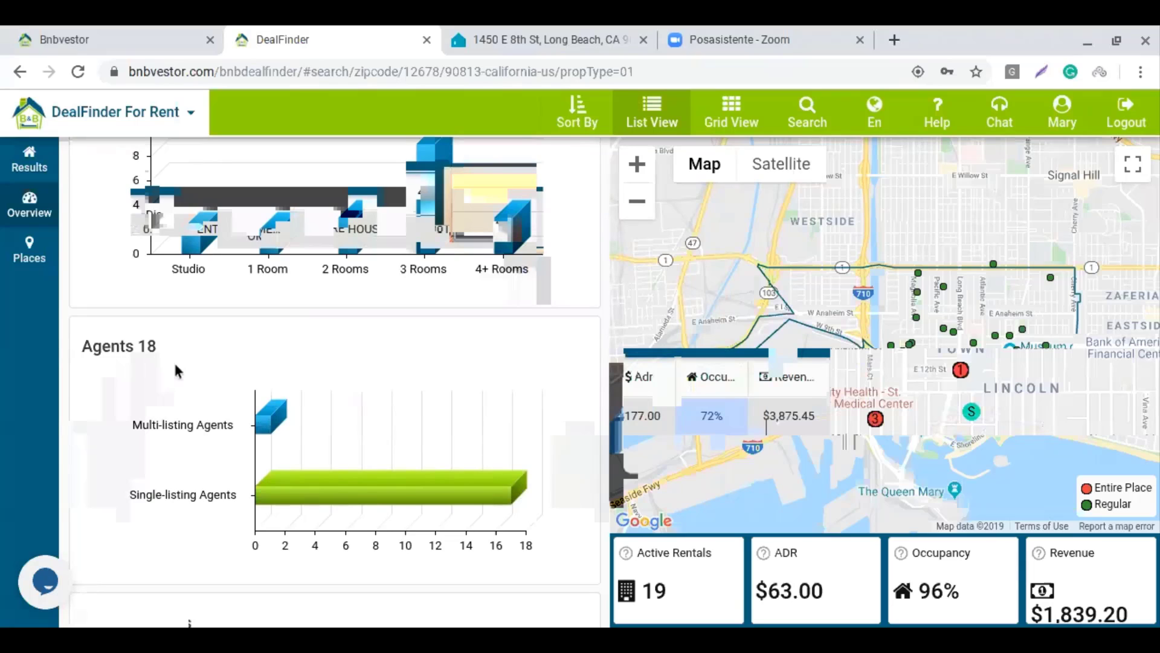
mouse_move(270, 423)
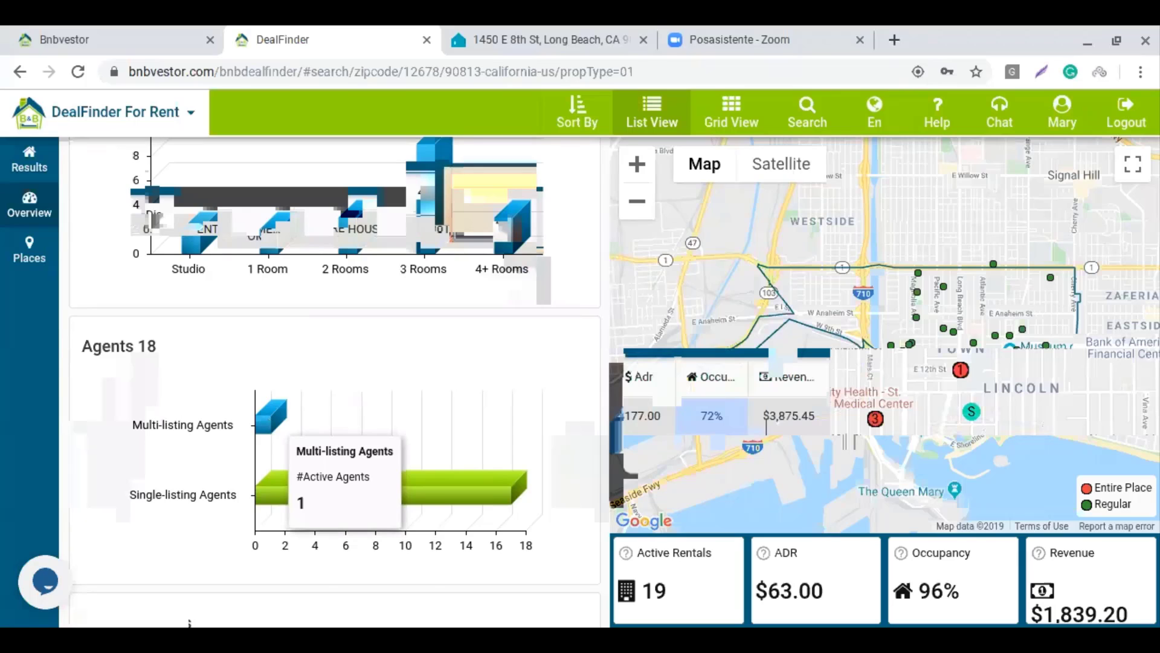
mouse_move(292, 481)
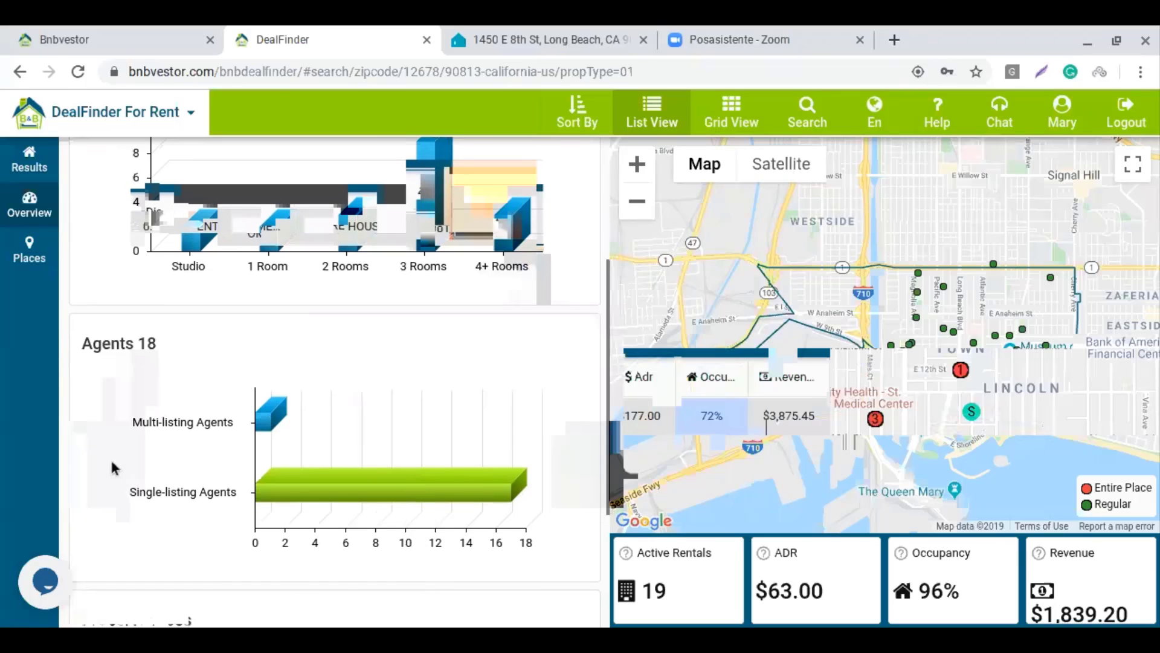
scroll(110, 458, "down", 2)
scroll(110, 455, "down", 2)
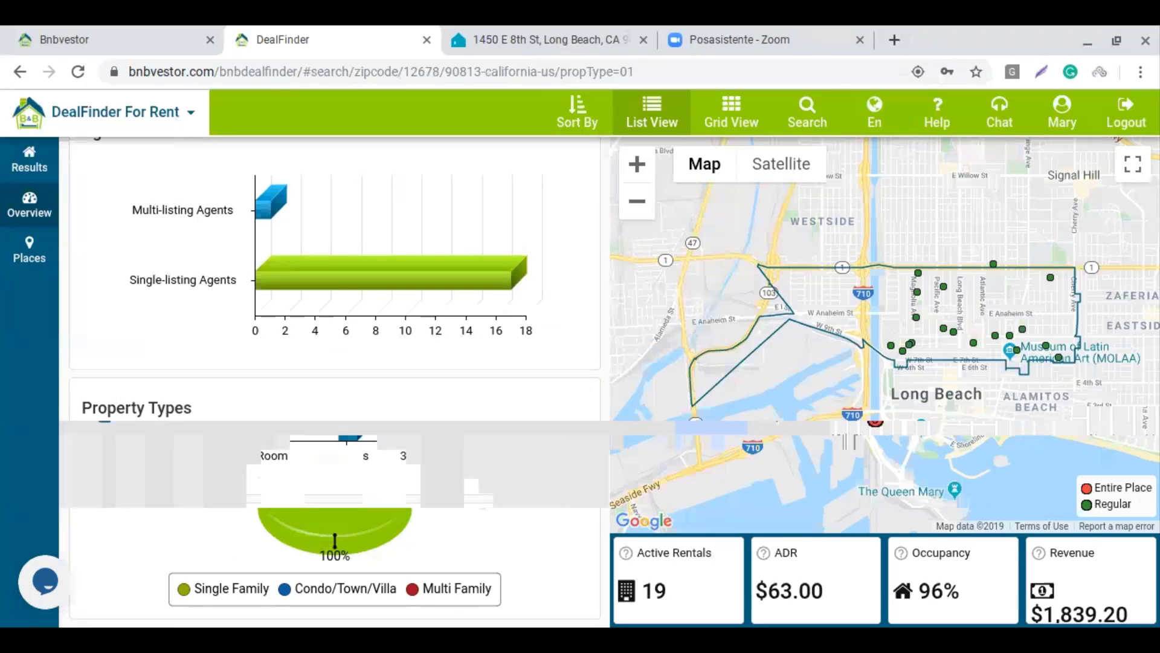
scroll(433, 456, "up", 8)
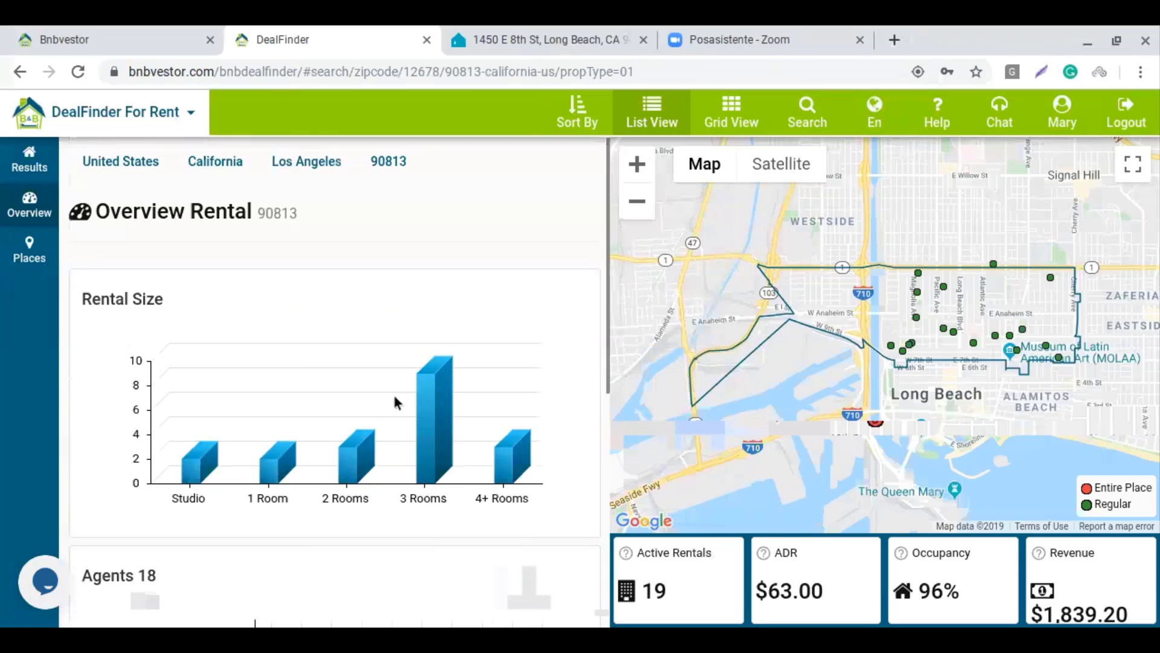
Review the Places summary for Long Beach 90813 (2,327 listings), then return to Results
left_click(22, 249)
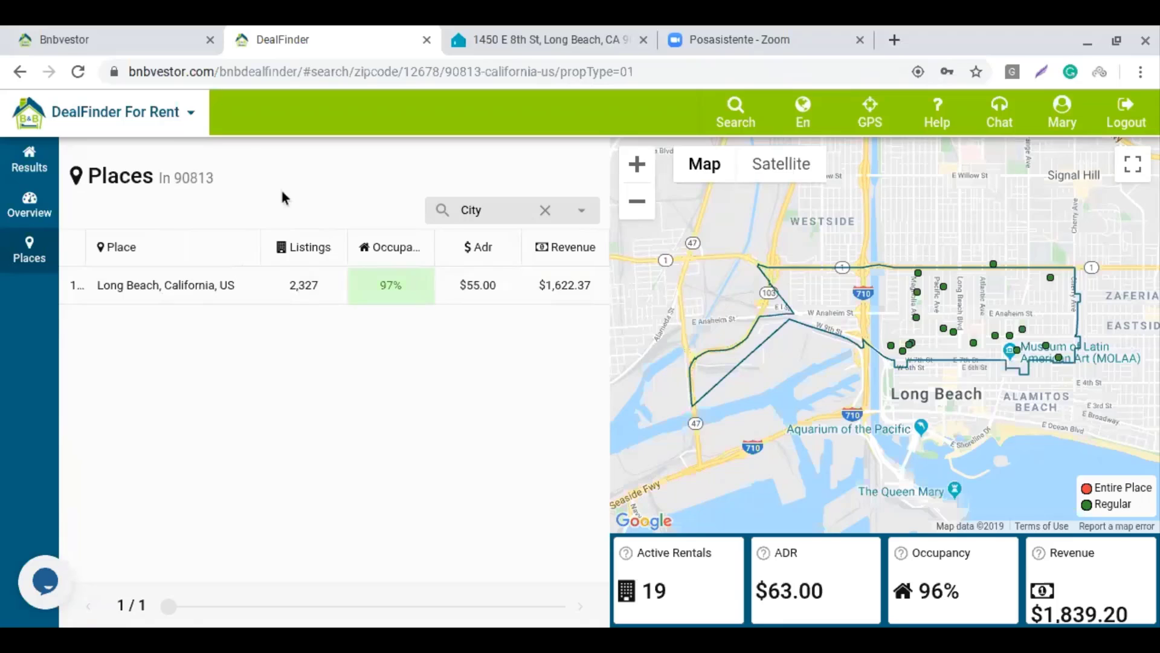
left_click(29, 160)
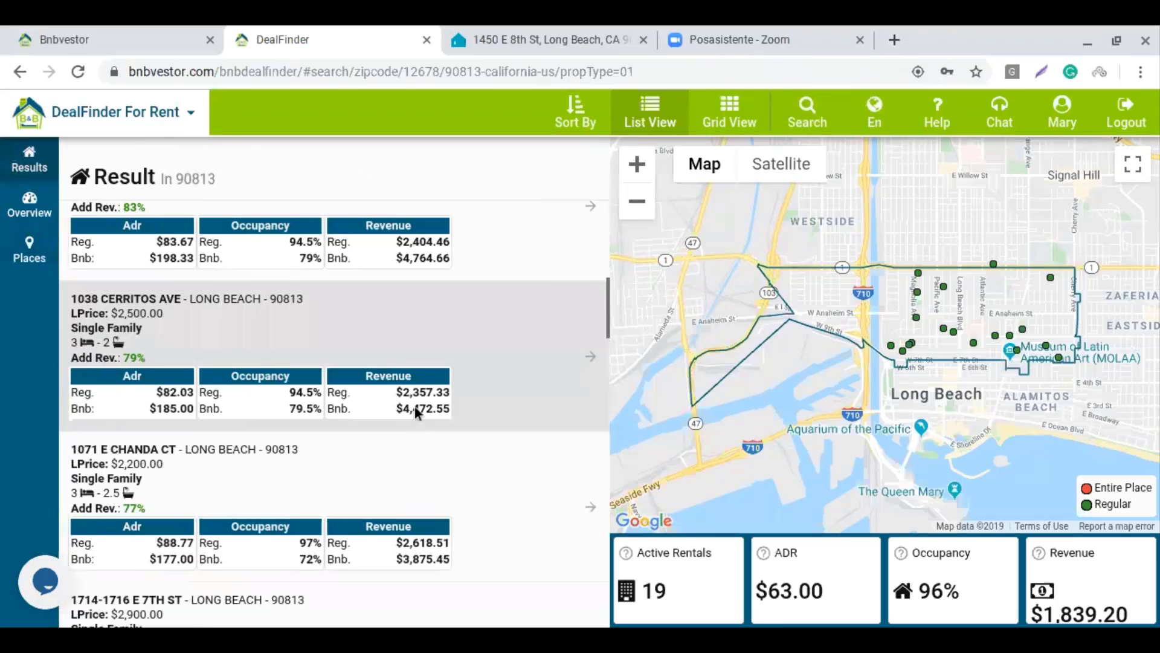
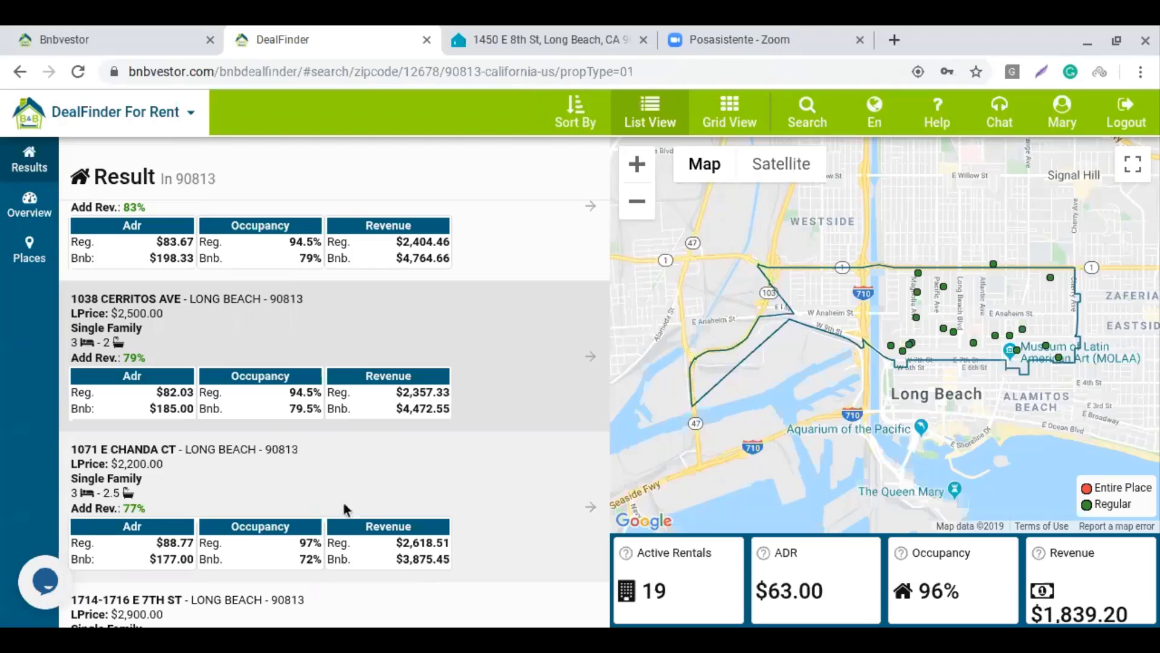
Go back from DealFinder to the Bnbvestor 90813 Overview with its rental index chart
left_click(75, 44)
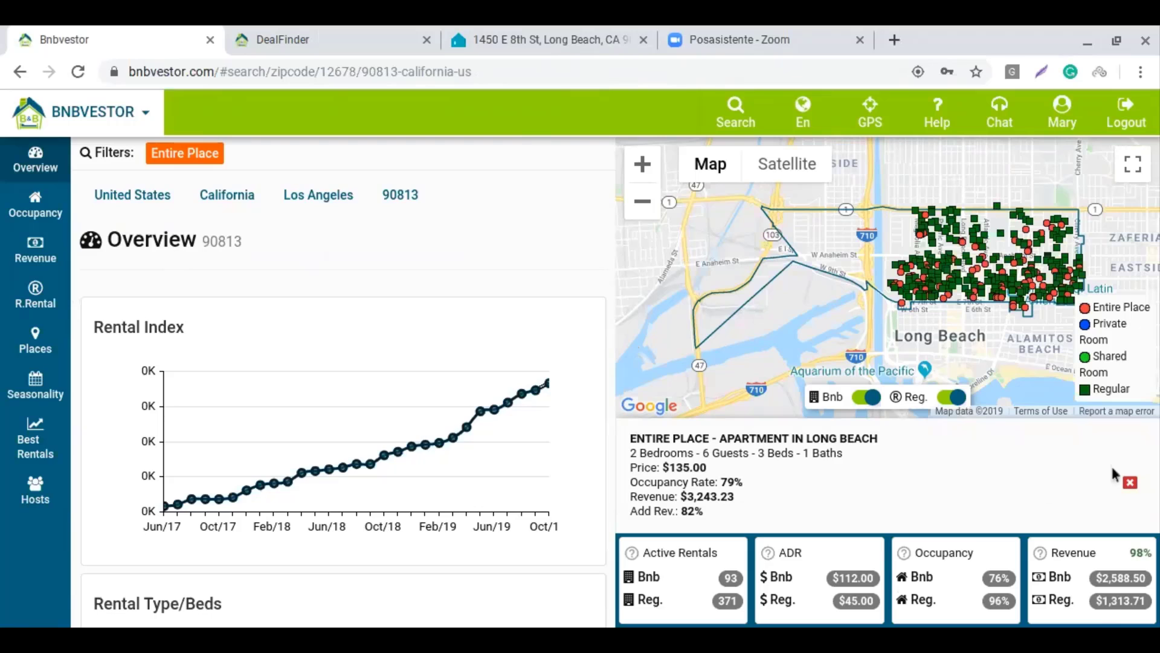
Close the Long Beach apartment details panel beneath the 90813 map
left_click(1130, 482)
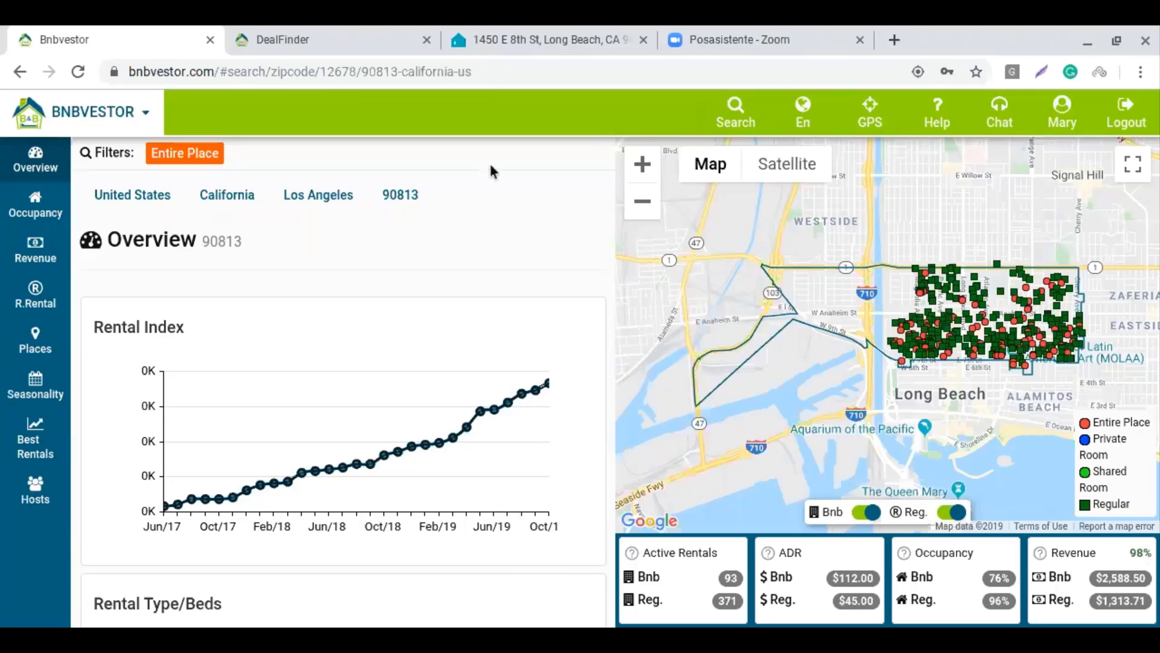
Search by region for zipcode 92677, California, US, and apply it
left_click(747, 118)
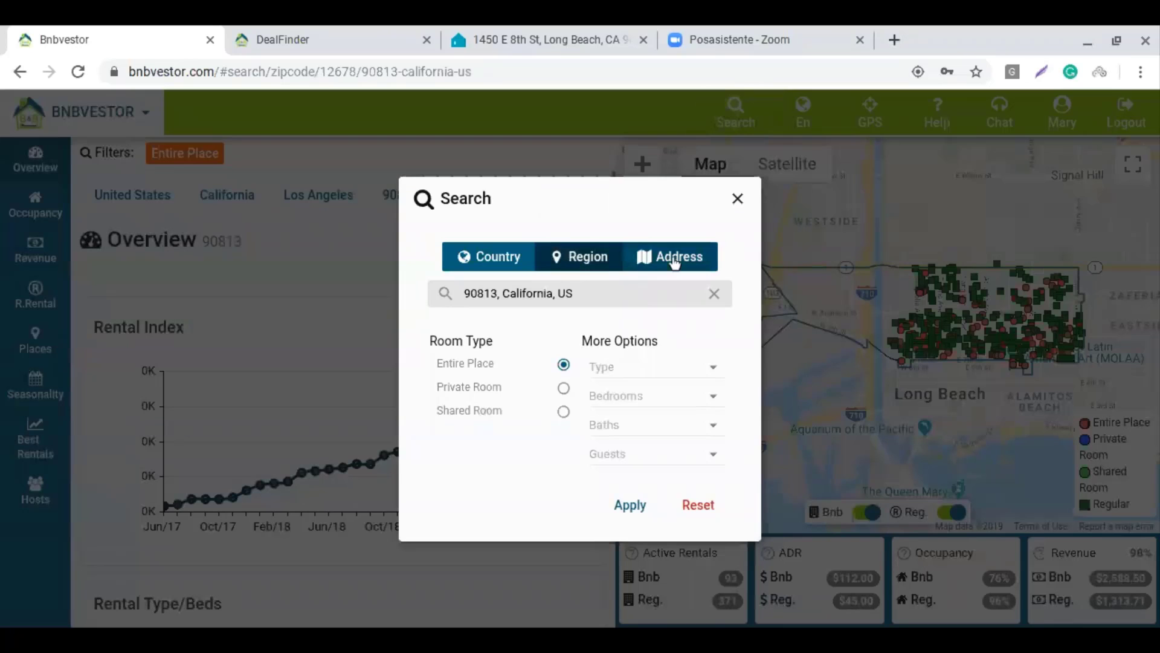
left_click(674, 261)
left_click(559, 261)
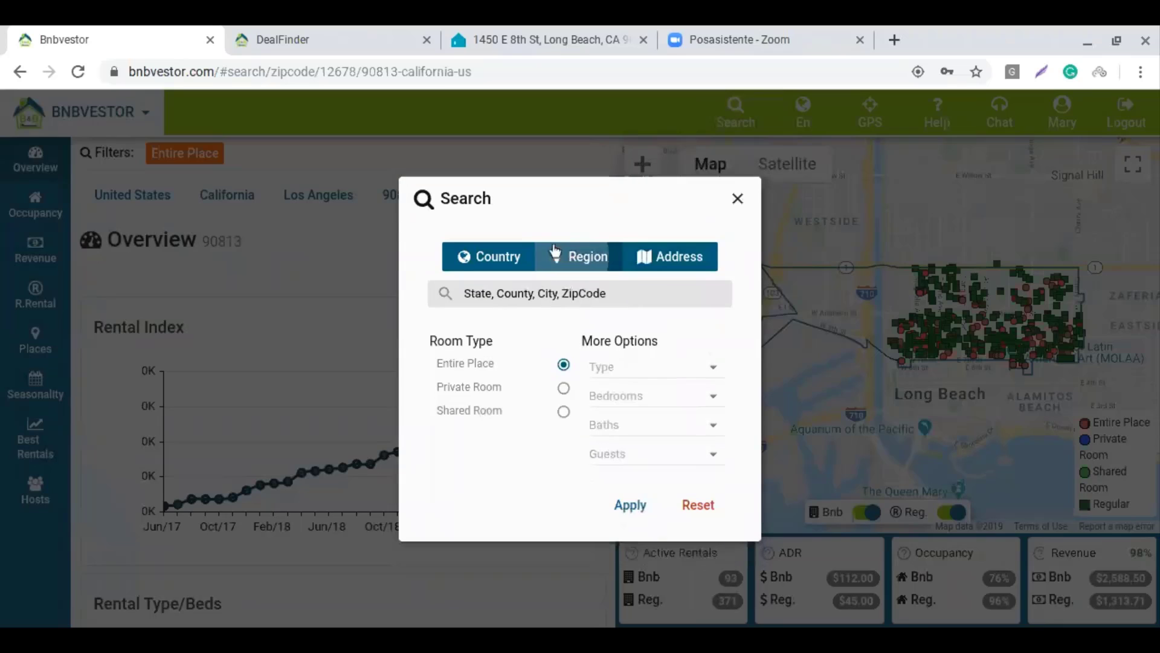
left_click(622, 293)
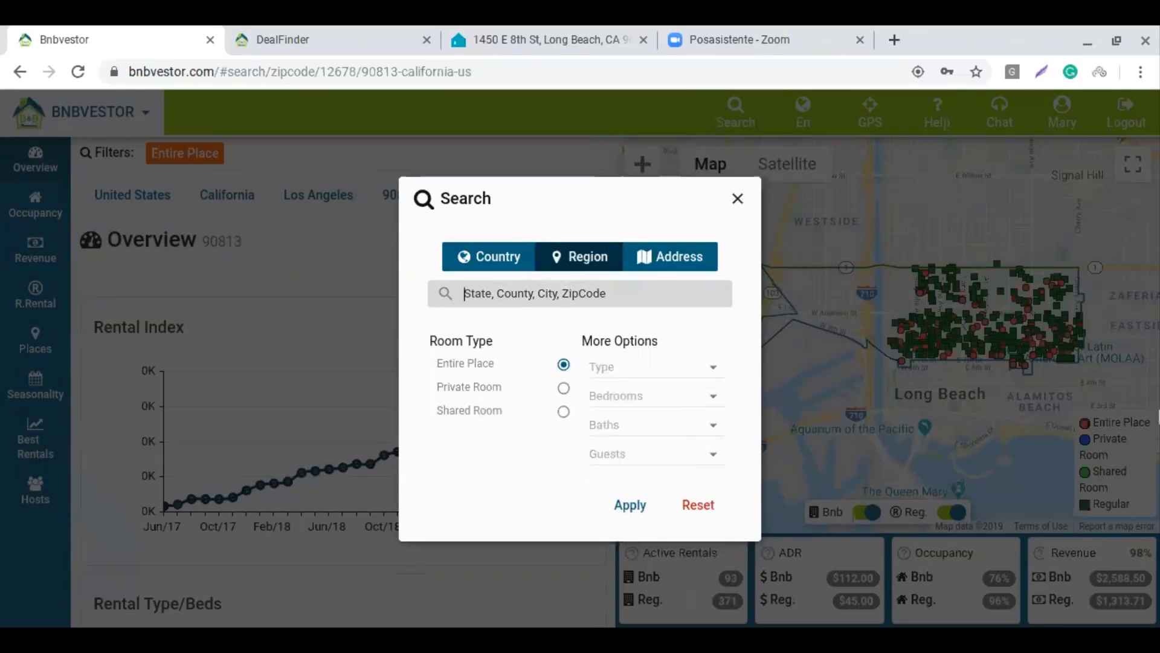
type("92")
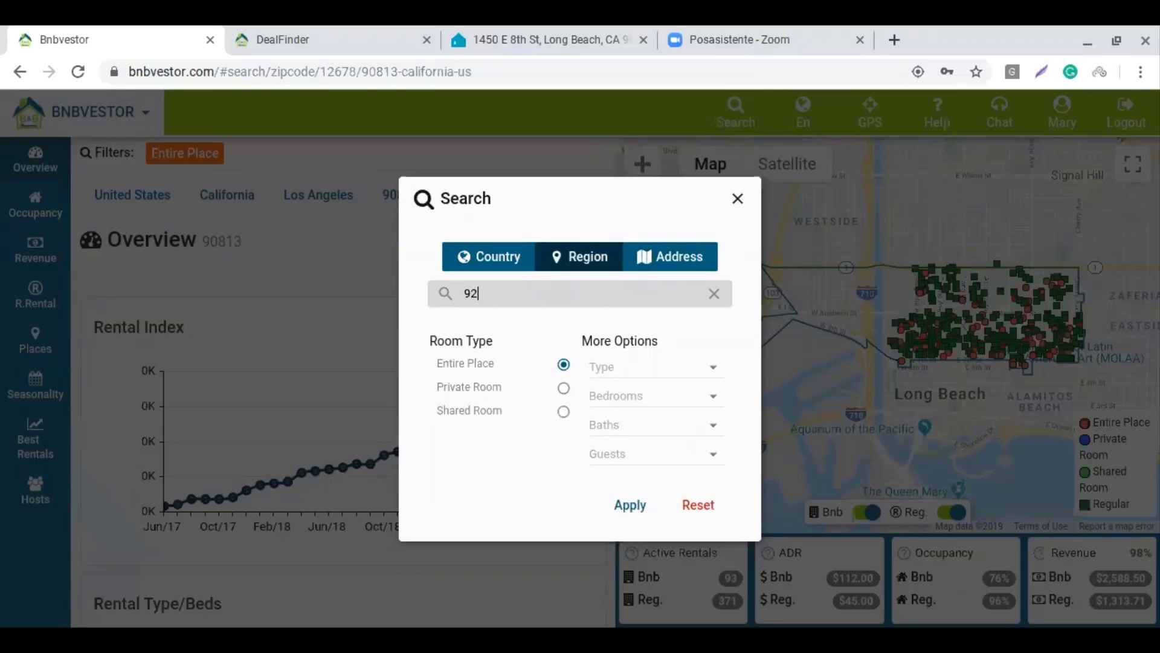
type("677")
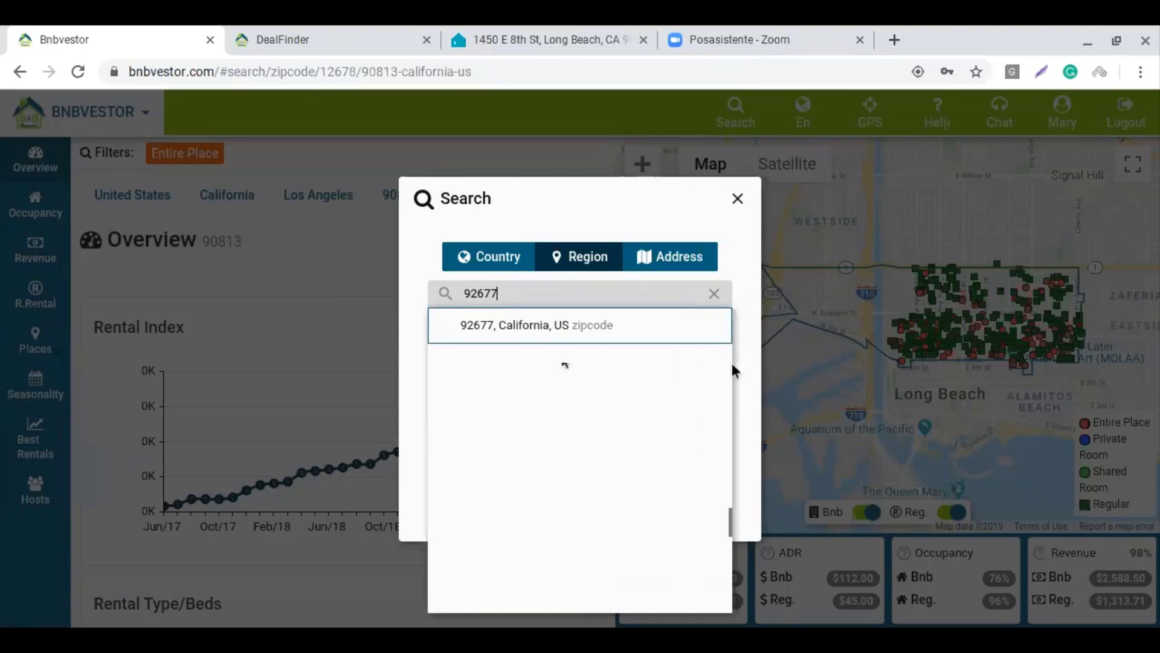
left_click(609, 324)
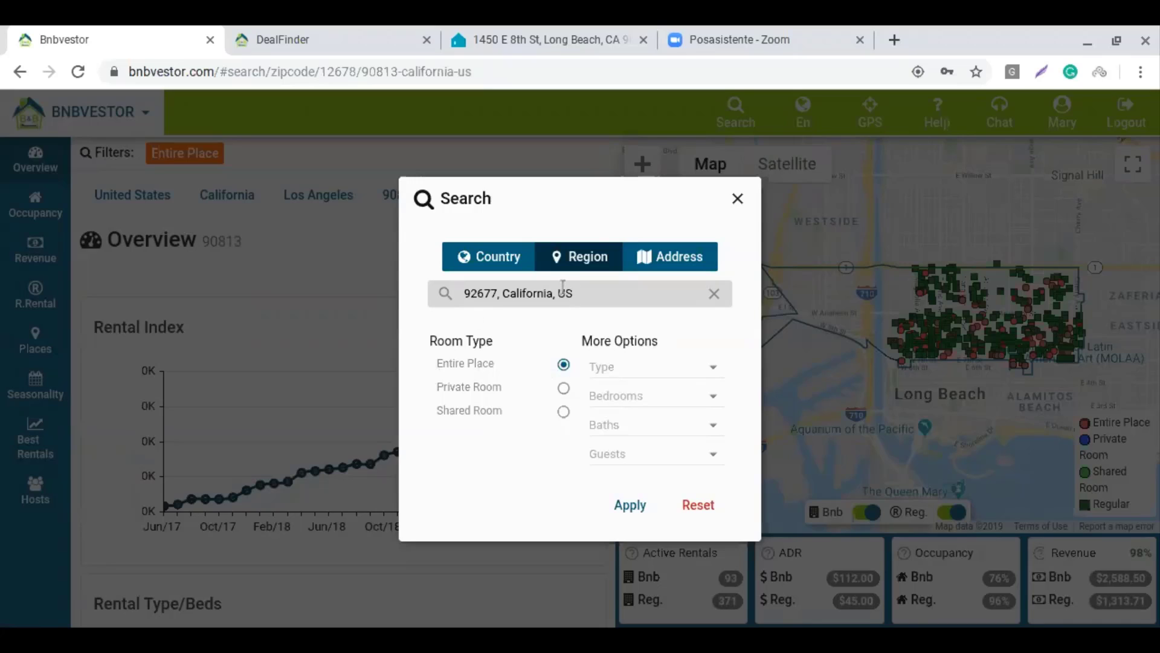
left_click(631, 508)
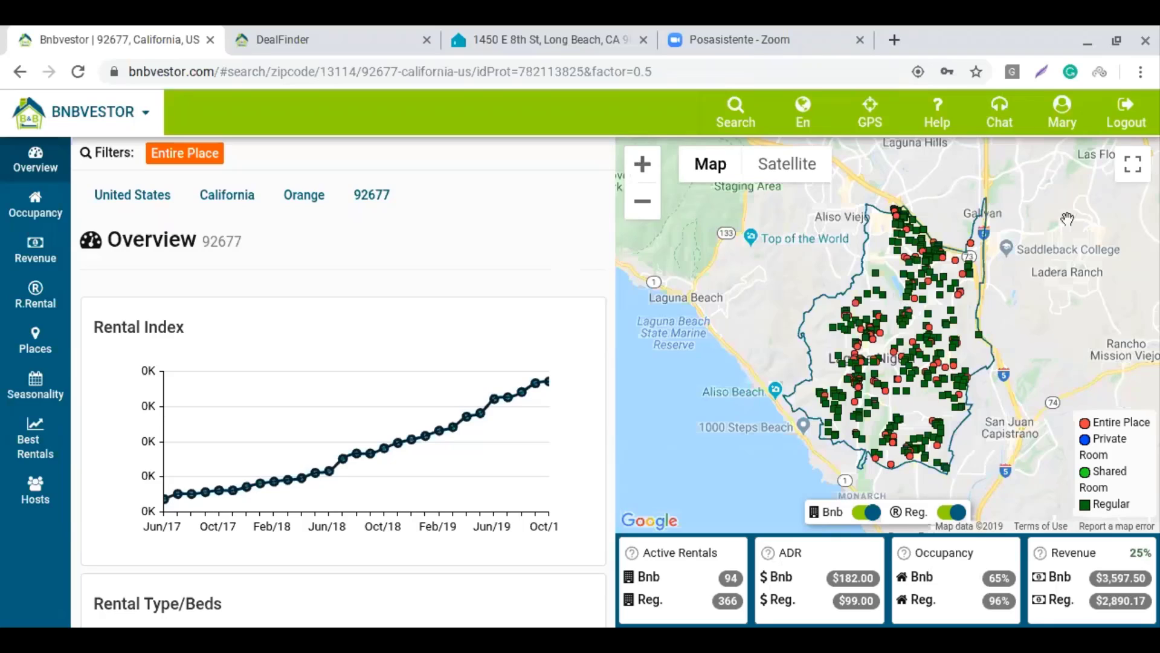
Turn off the Reg. toggle so the 92677 map shows only Bnb entire places
left_click(947, 513)
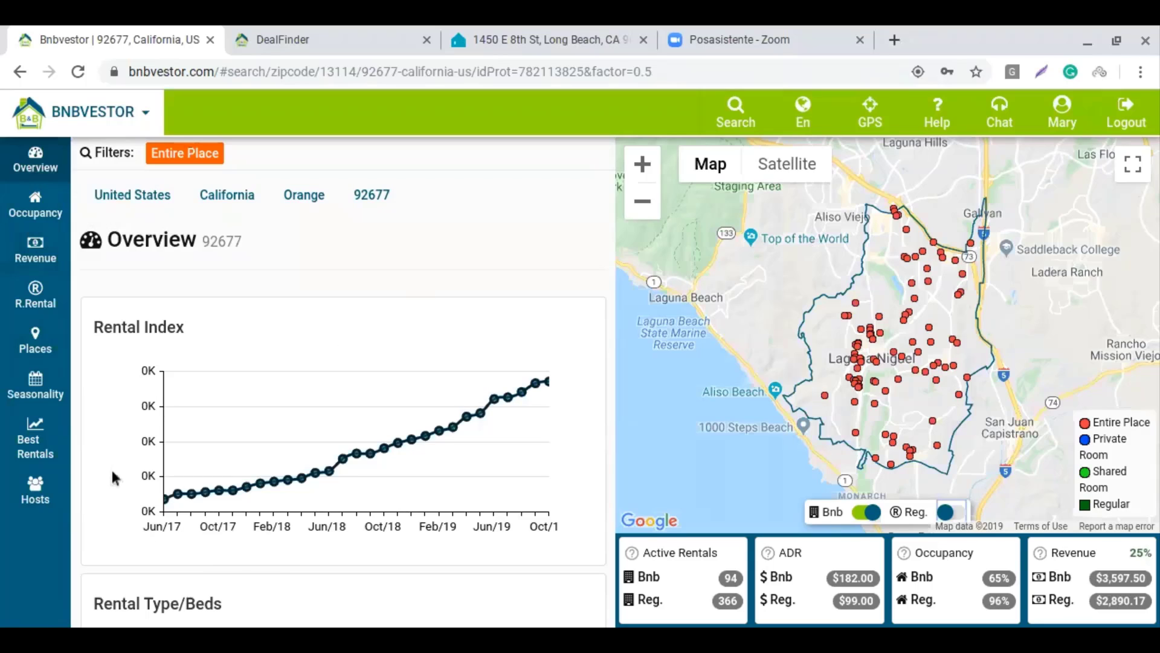
Show Best Rentals for 92677, led by House 1 Bedroom entire places at 188%
left_click(35, 449)
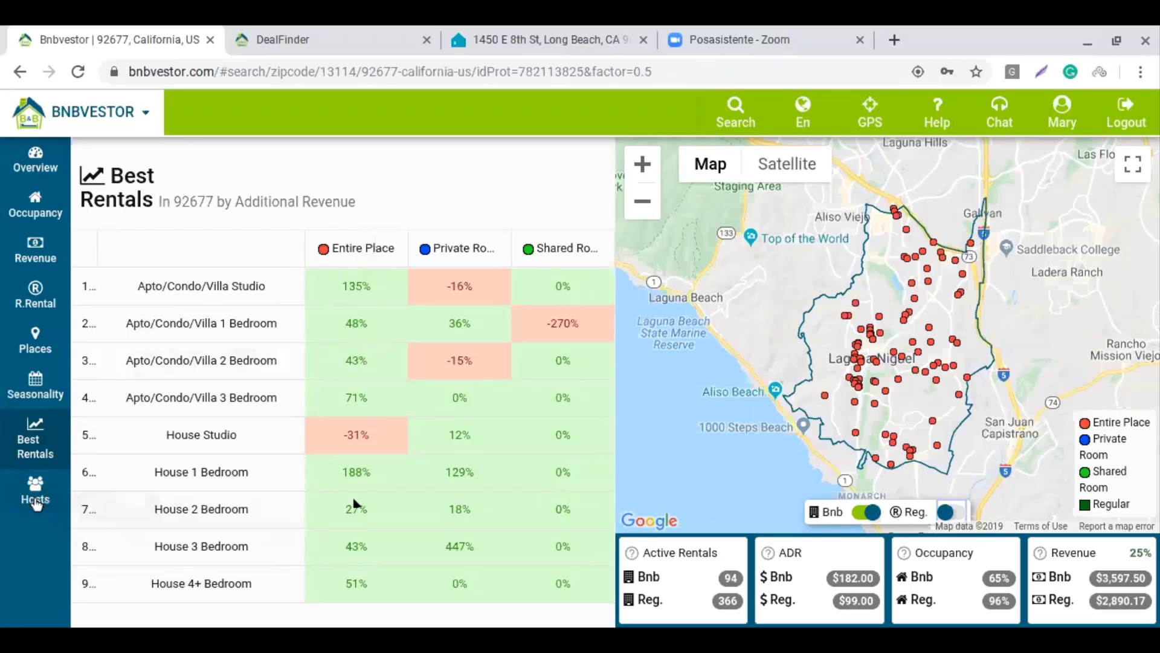
Show the 92677 Hosts list, topped by a 4-listing host earning $15,509.12 monthly
left_click(35, 501)
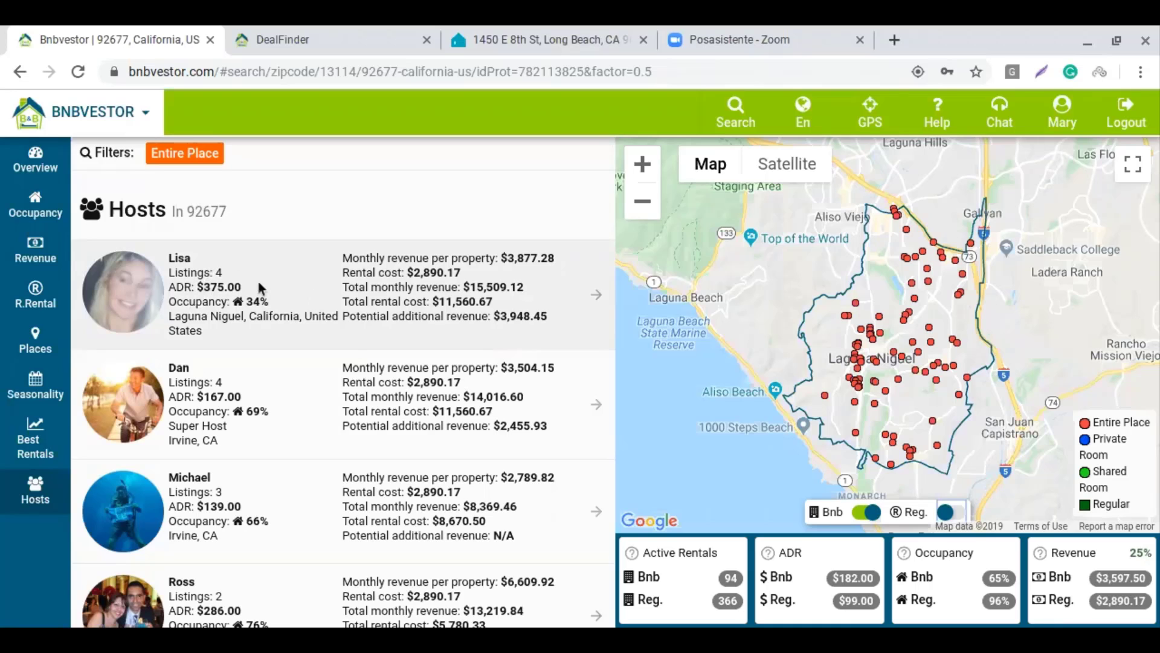
scroll(264, 350, "down", 10)
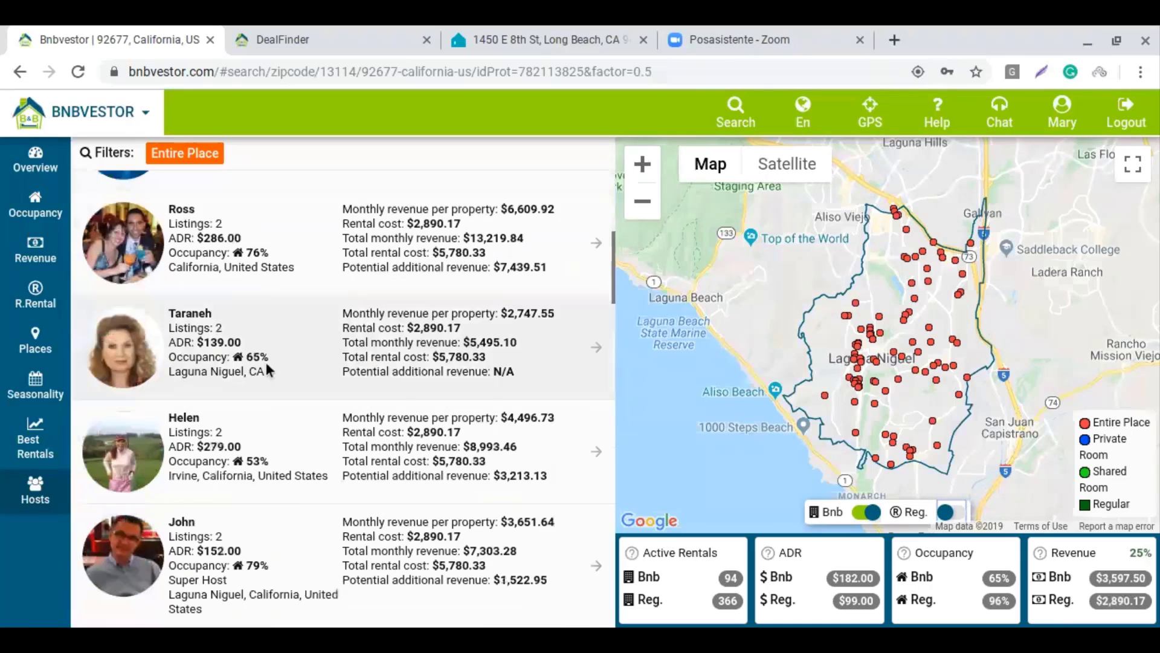
scroll(266, 376, "down", 15)
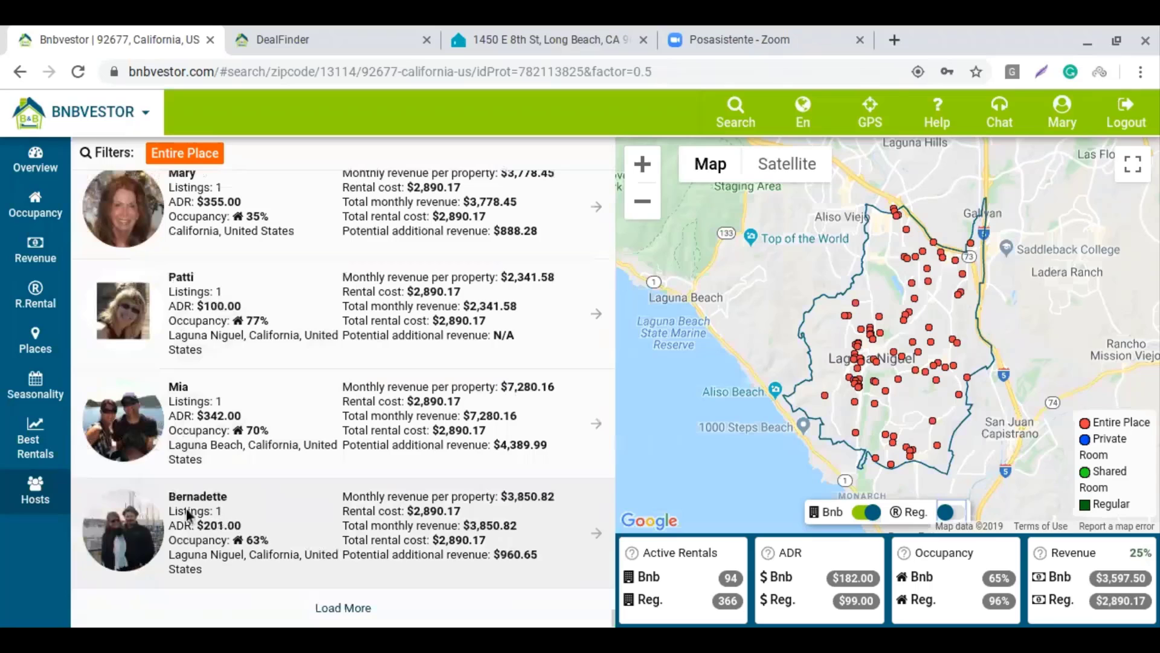
scroll(336, 404, "up", 1)
scroll(337, 403, "up", 15)
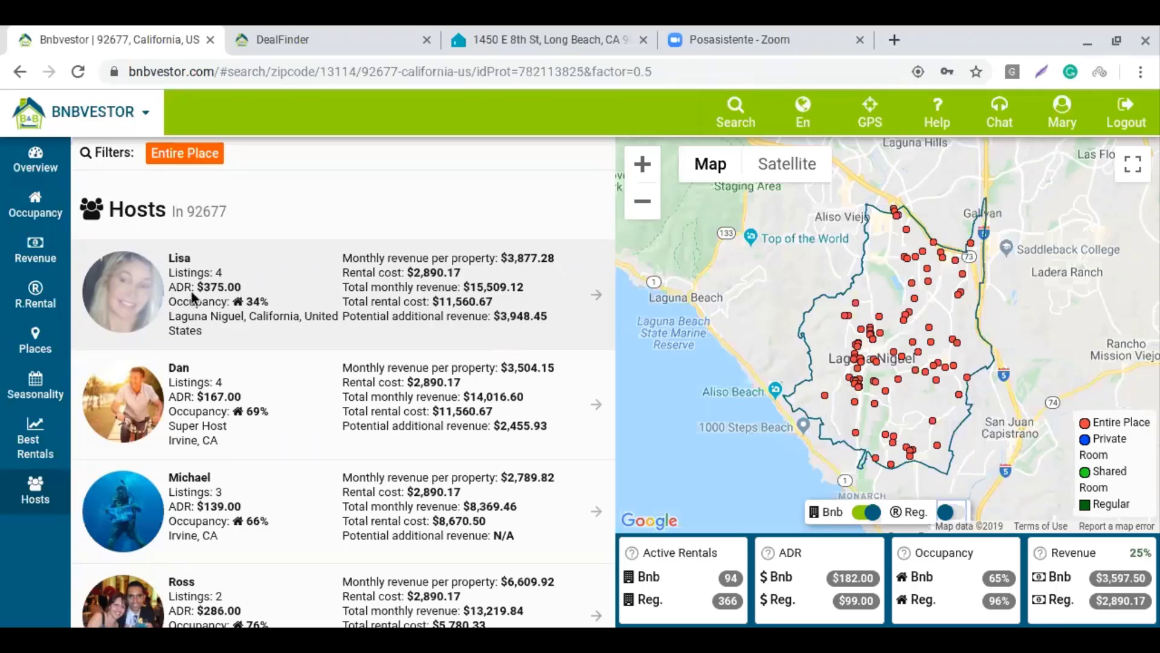
Open the top host's detail card and look over her 3-bedroom Laguna Niguel listings
left_click(396, 277)
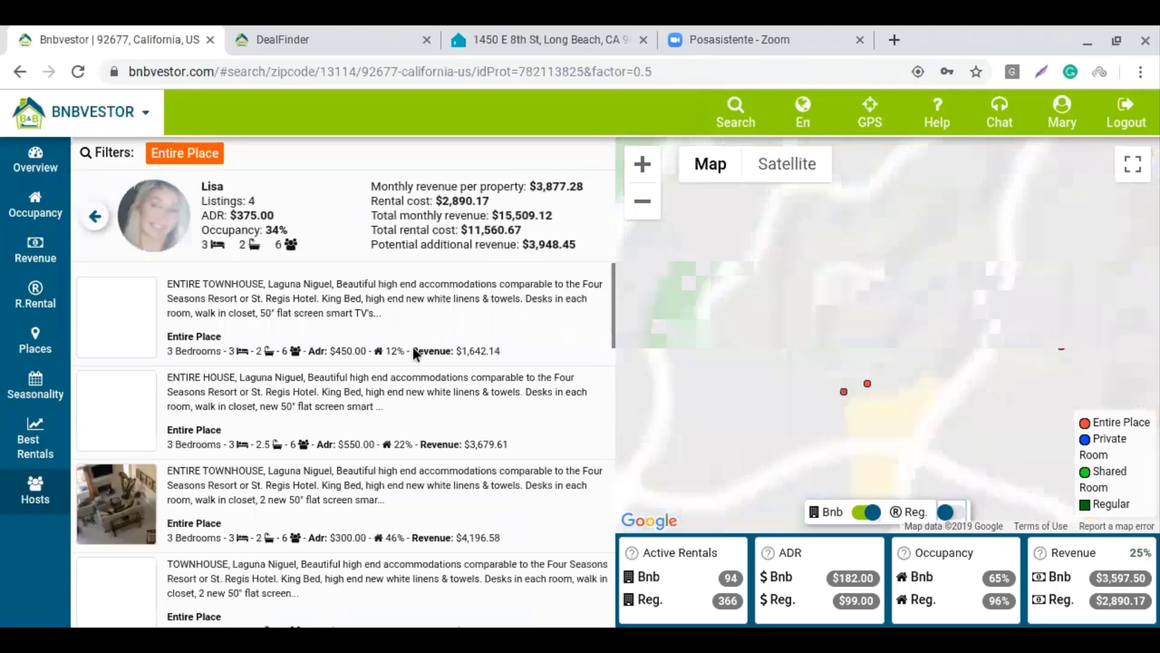
scroll(405, 348, "down", 2)
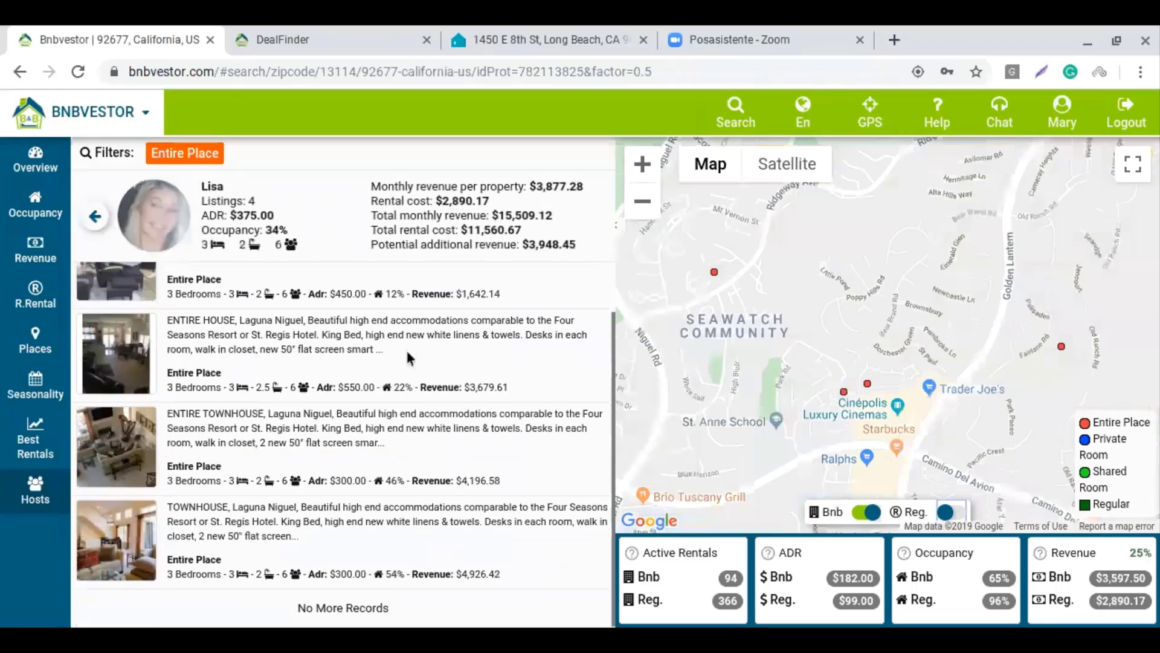
scroll(404, 348, "up", 2)
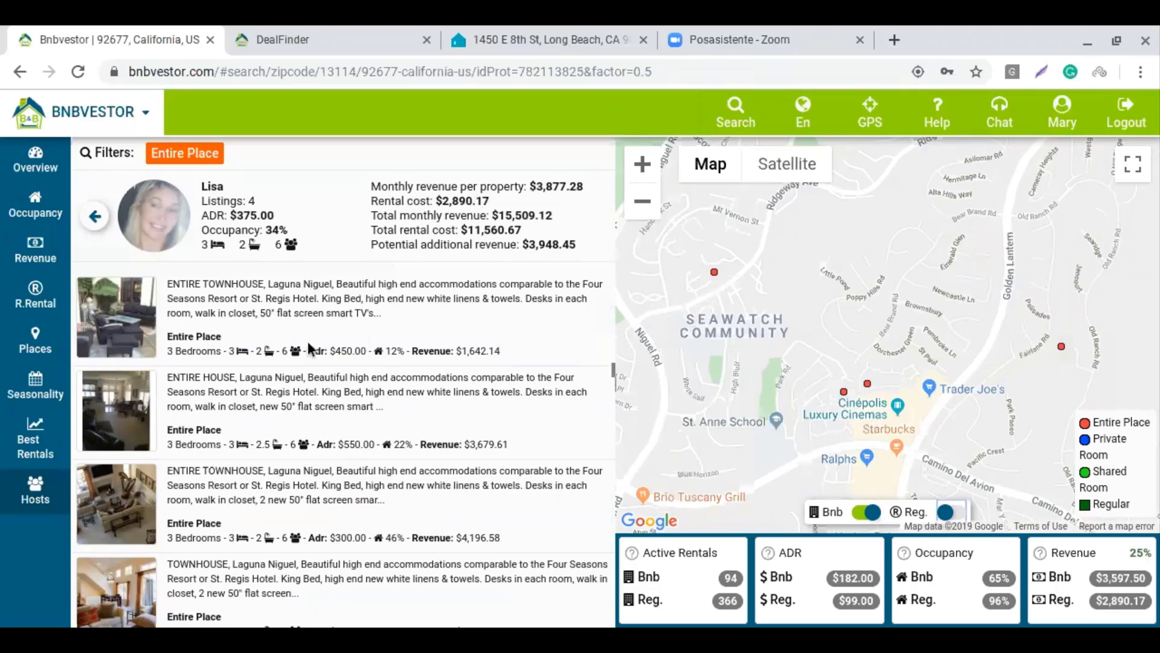
Browse the Four Seasons at the Beach listing on Airbnb, then close it
left_click(360, 302)
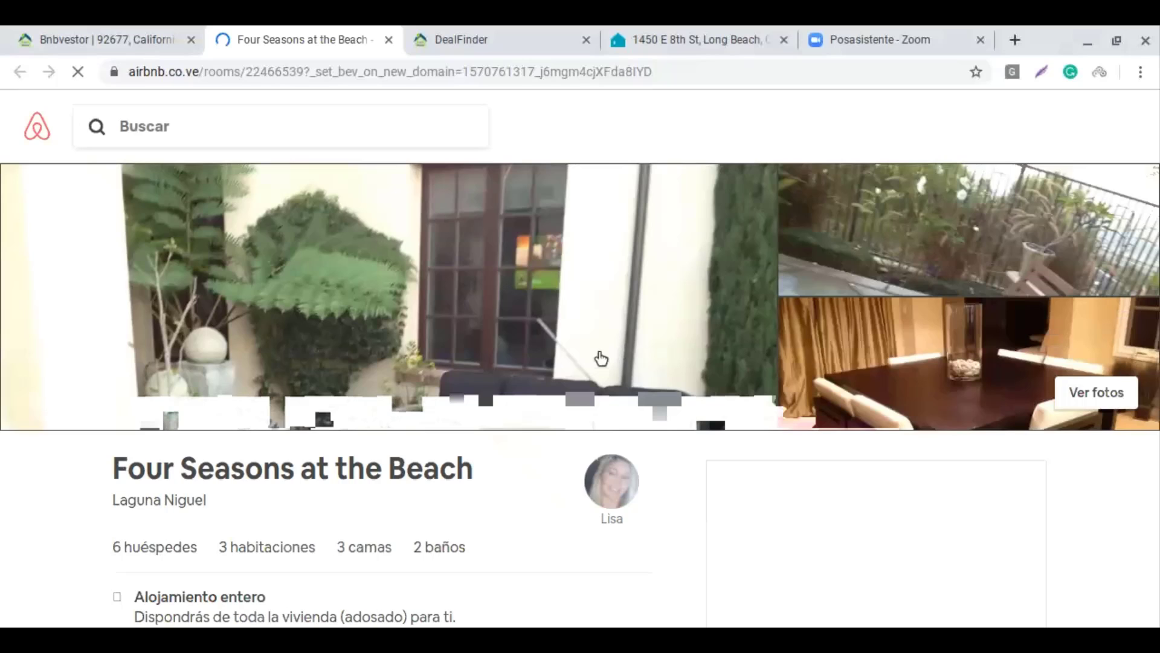
scroll(438, 303, "down", 1)
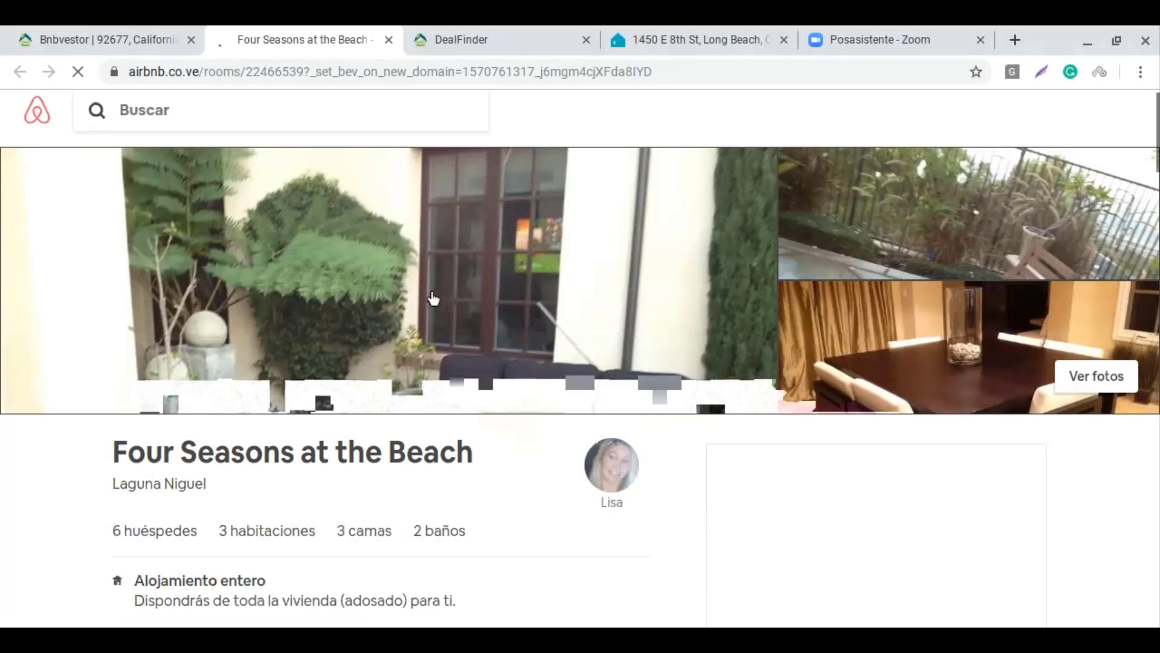
scroll(433, 300, "down", 4)
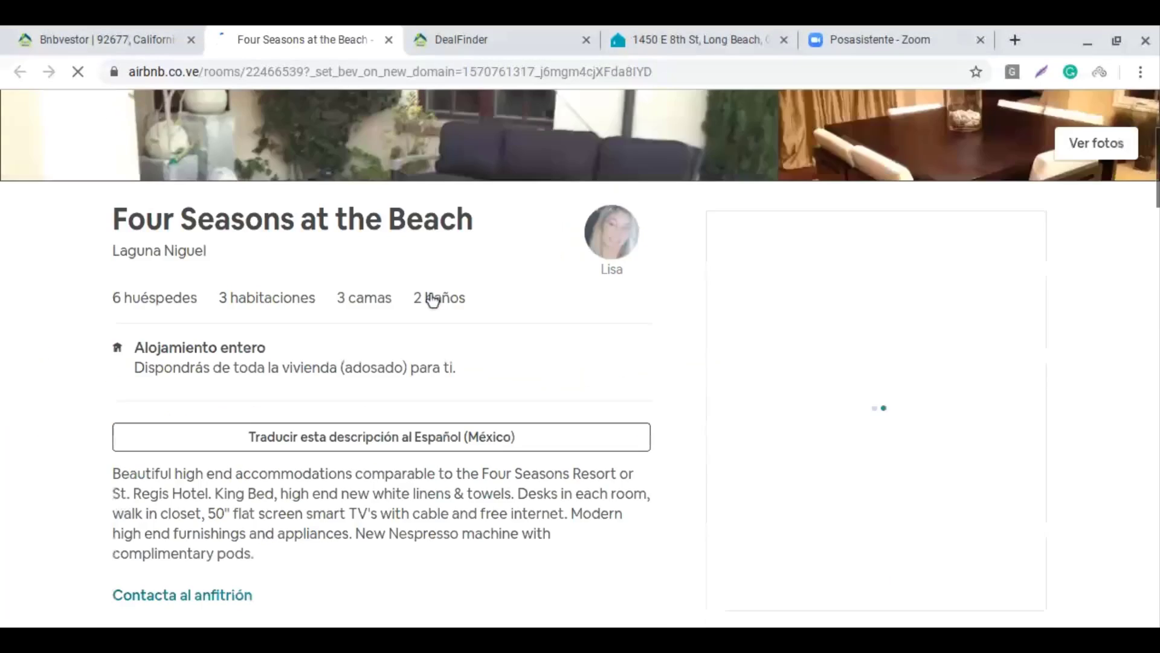
scroll(430, 294, "down", 3)
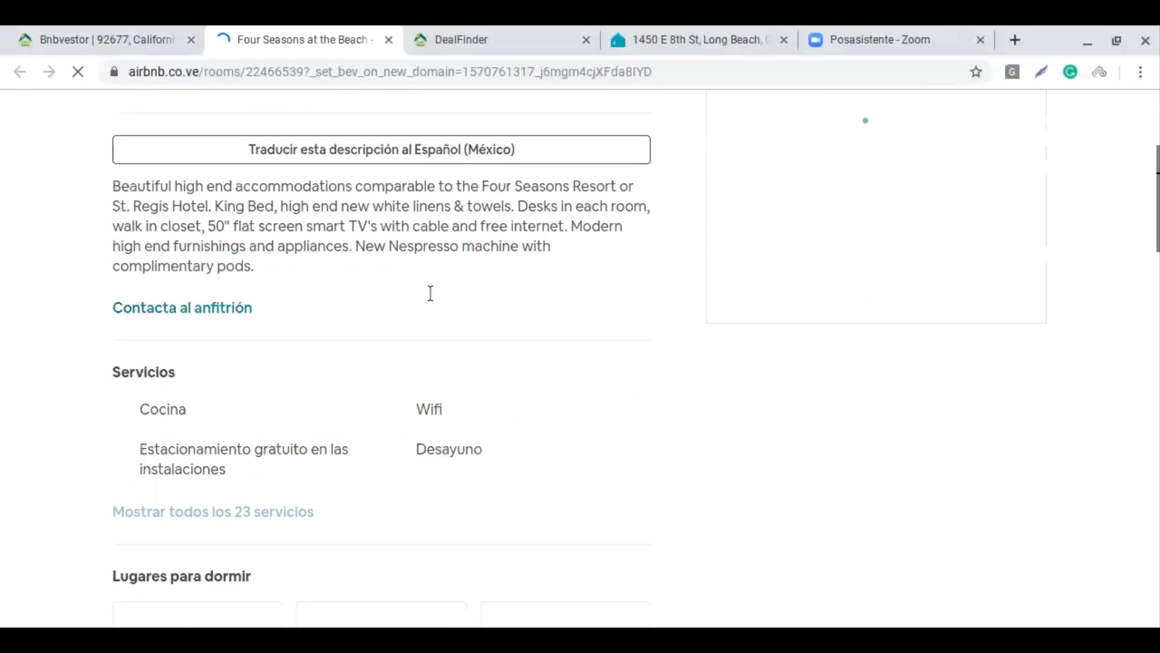
scroll(430, 293, "down", 1)
scroll(430, 304, "down", 6)
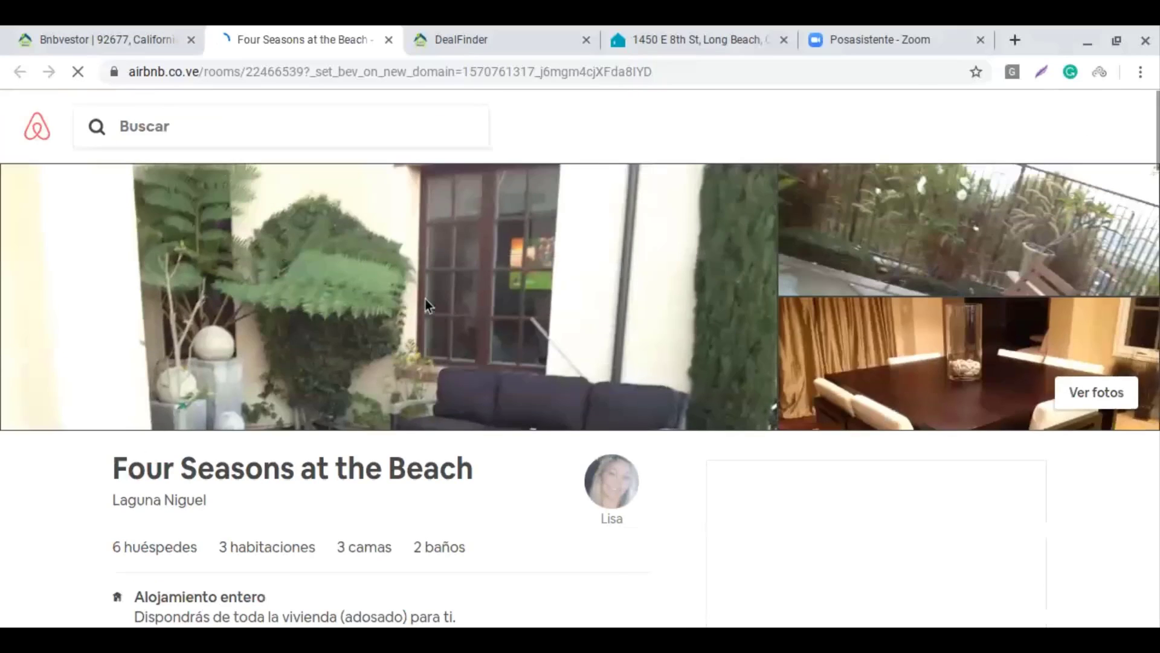
left_click(60, 42)
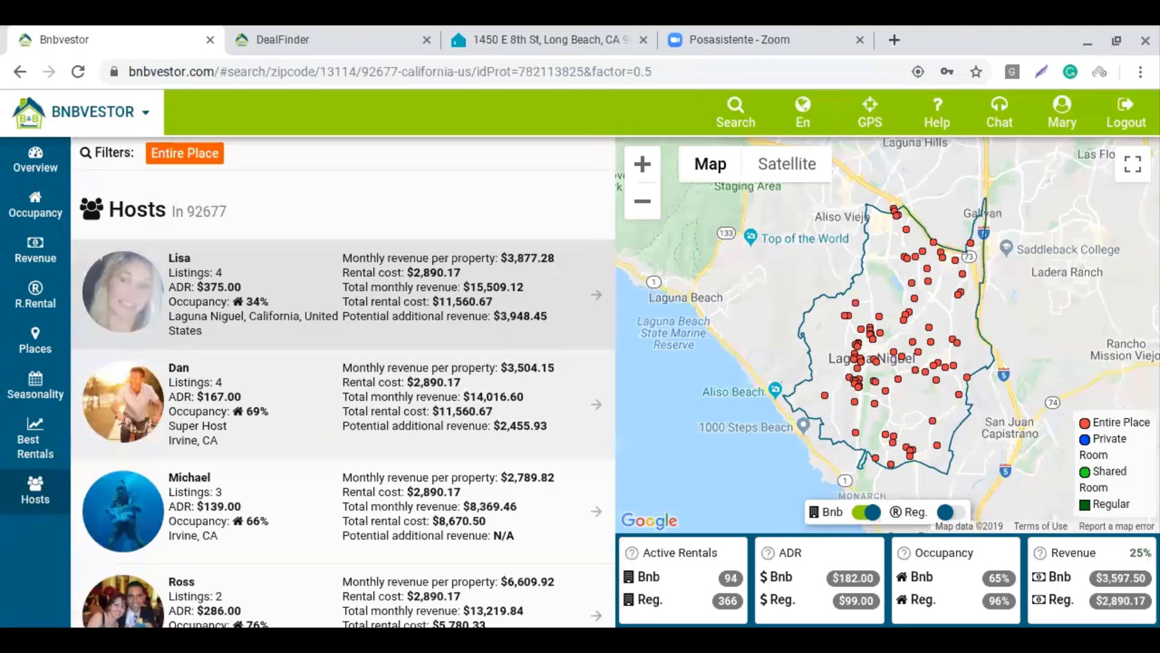
Browse the second host's listings and open the Entire Townhouse beach getaway on Airbnb
left_click(320, 369)
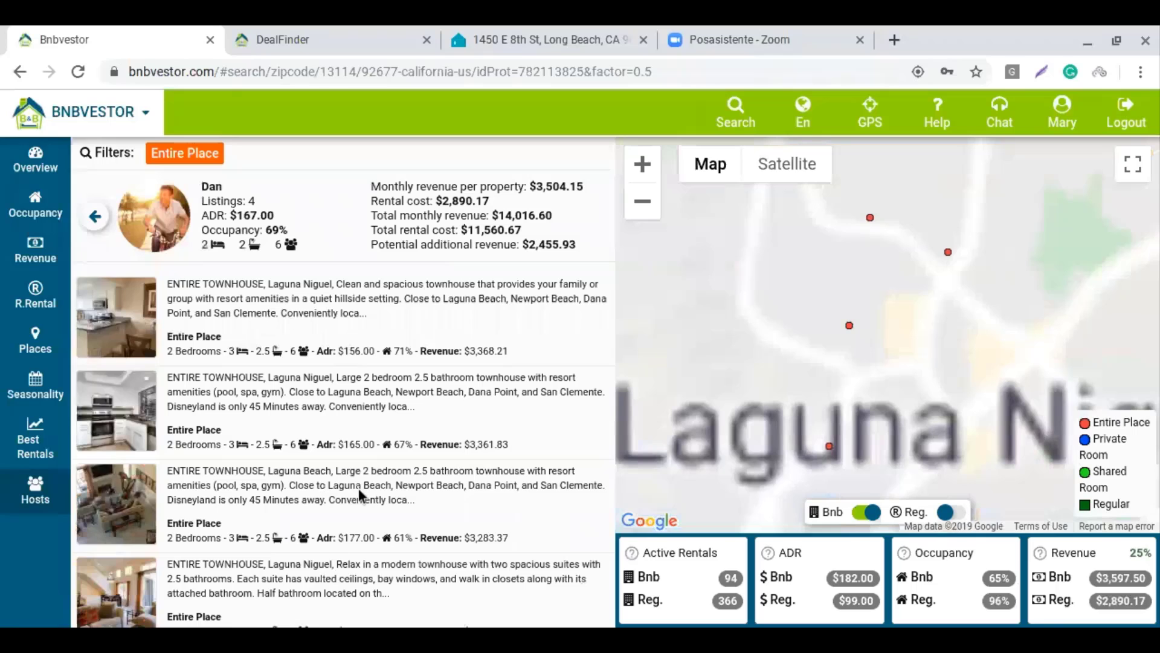
scroll(391, 333, "down", 1)
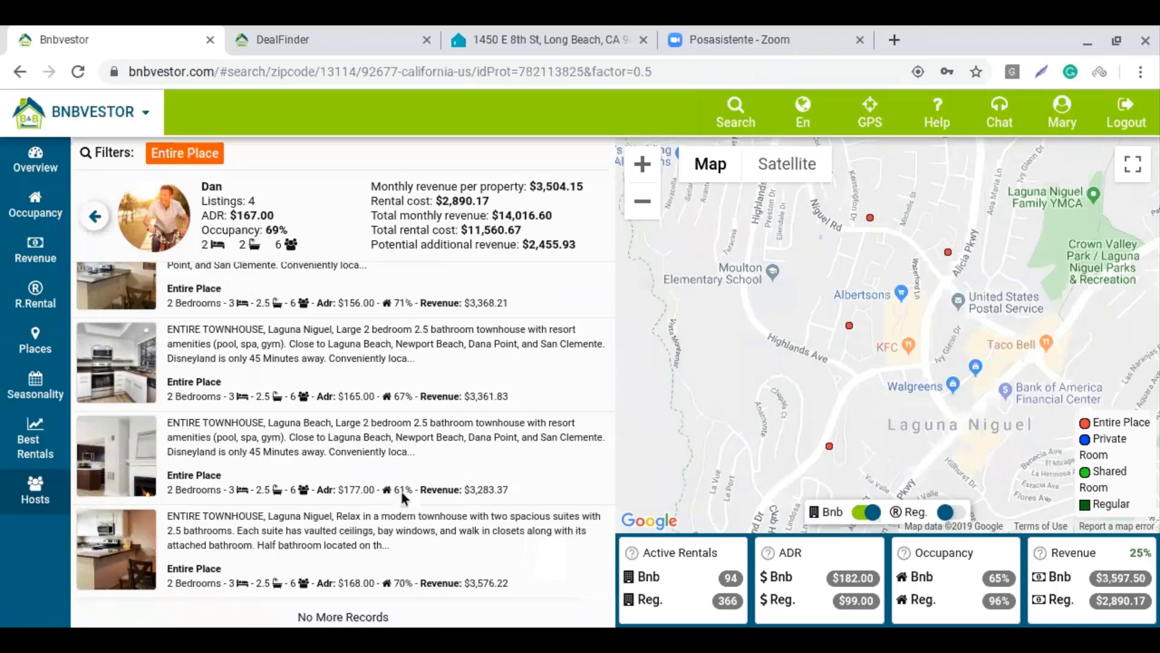
scroll(302, 446, "up", 1)
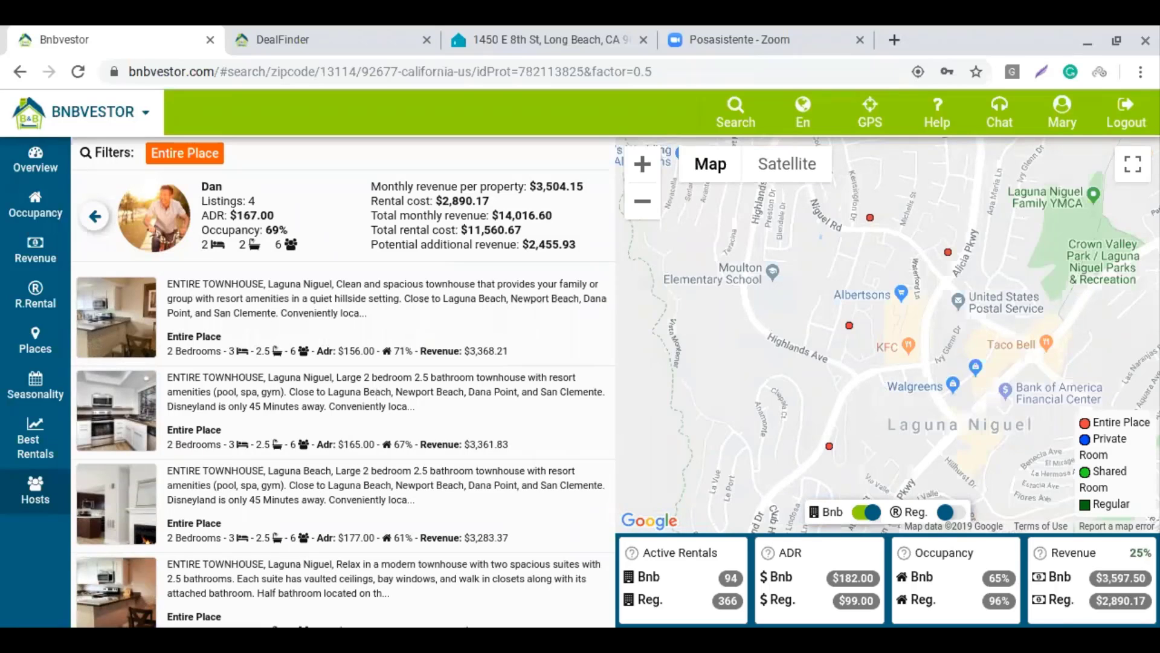
left_click(373, 389)
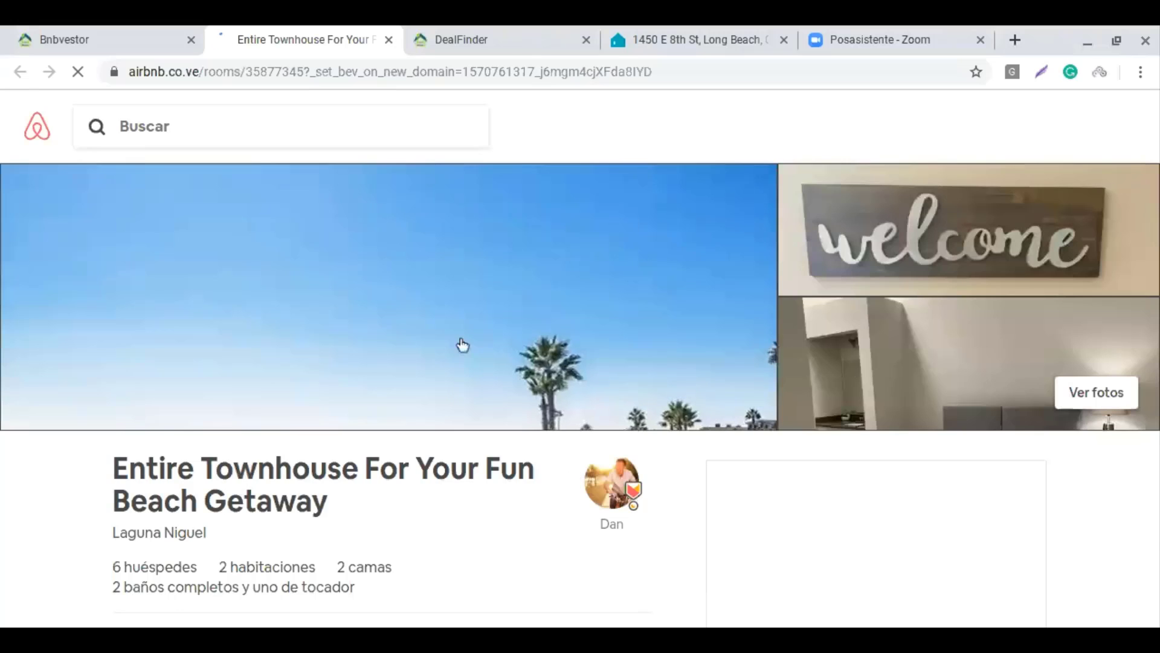
Return from the Airbnb townhouse listing to the second host's detail in Bnbvestor
left_click(78, 40)
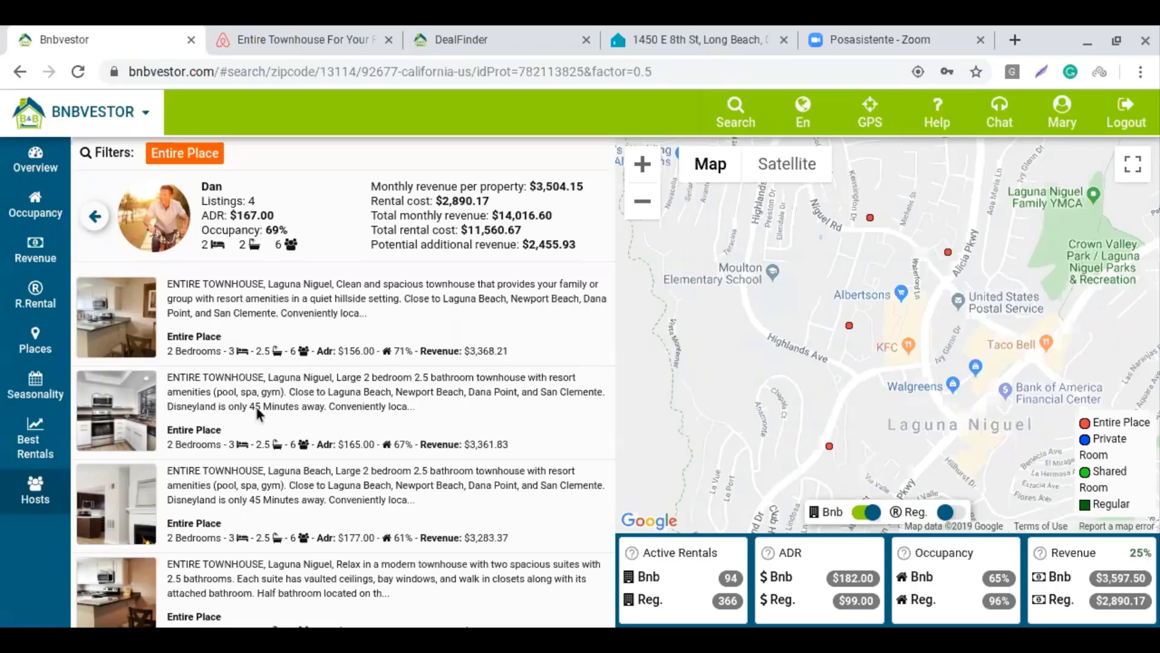
Go back from the host detail to the 92677 overview, then up to Orange County
left_click(96, 216)
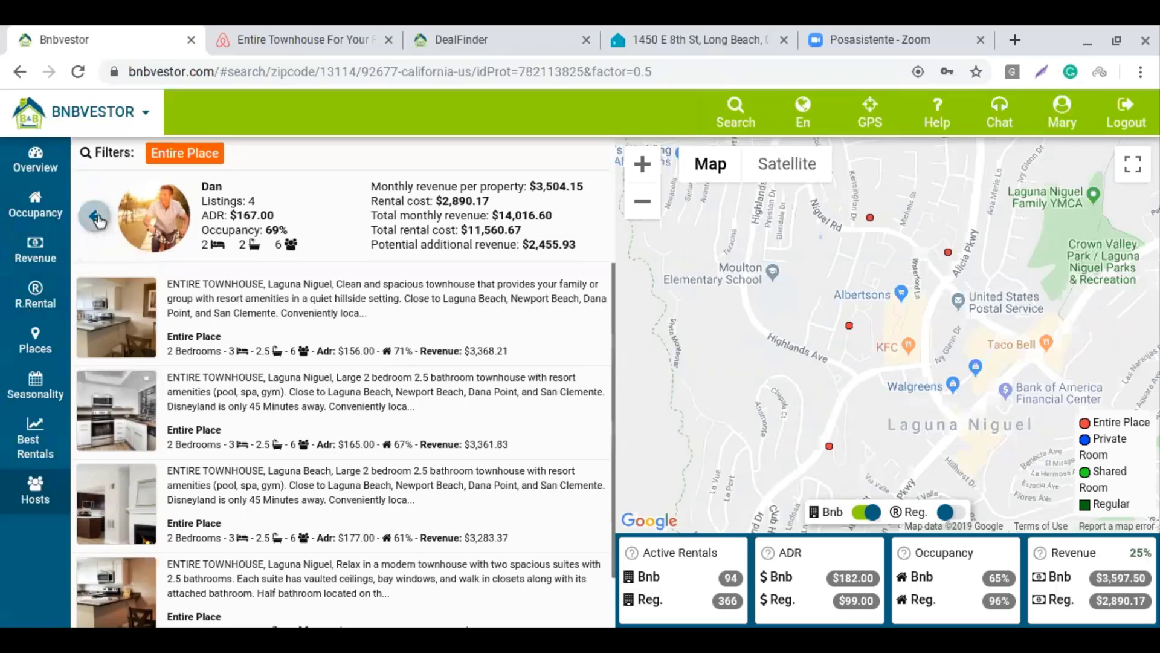
left_click(35, 160)
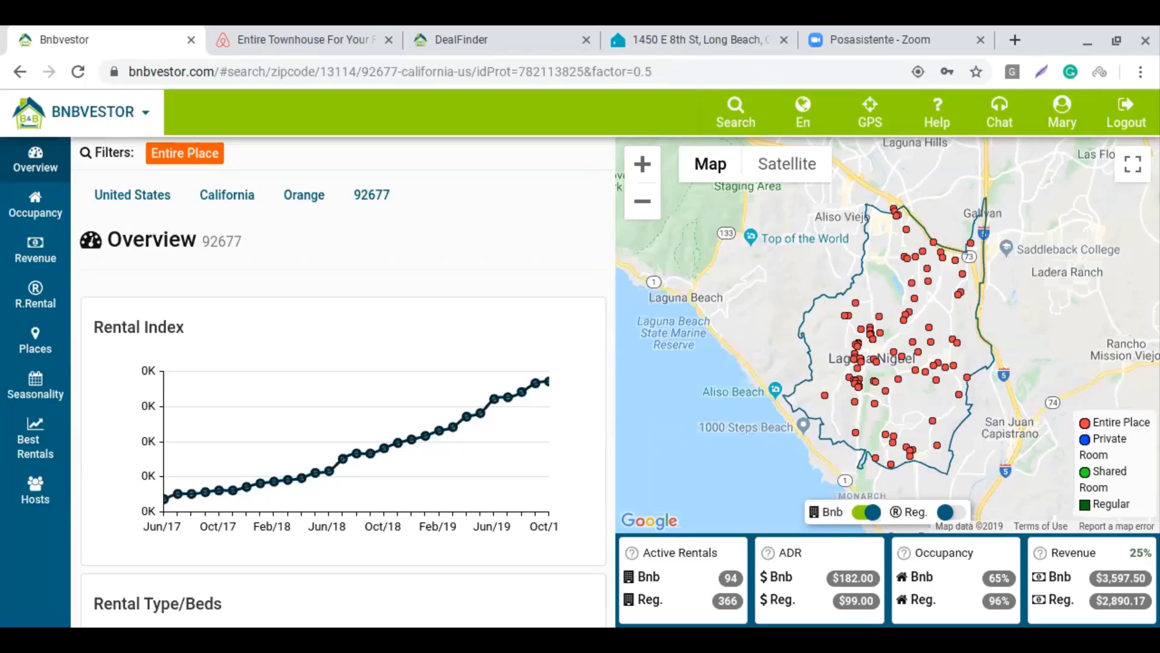
left_click(304, 195)
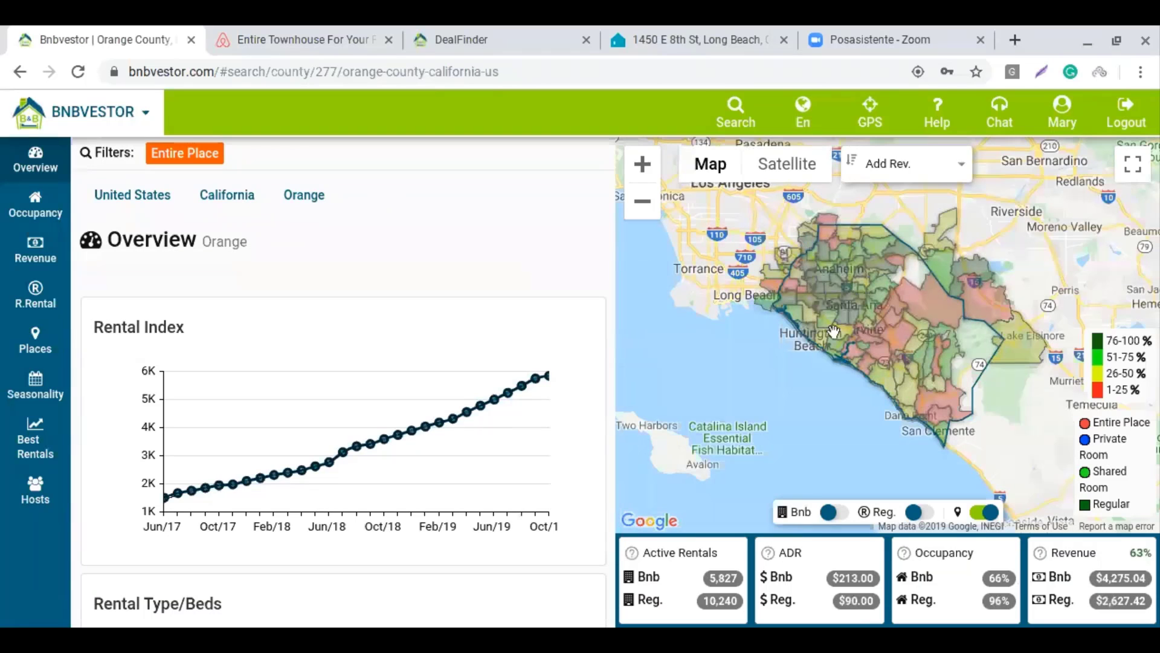
Zoom the Orange County map toward Anaheim and Santa Ana and close the Airbnb townhouse tab
left_click(642, 164)
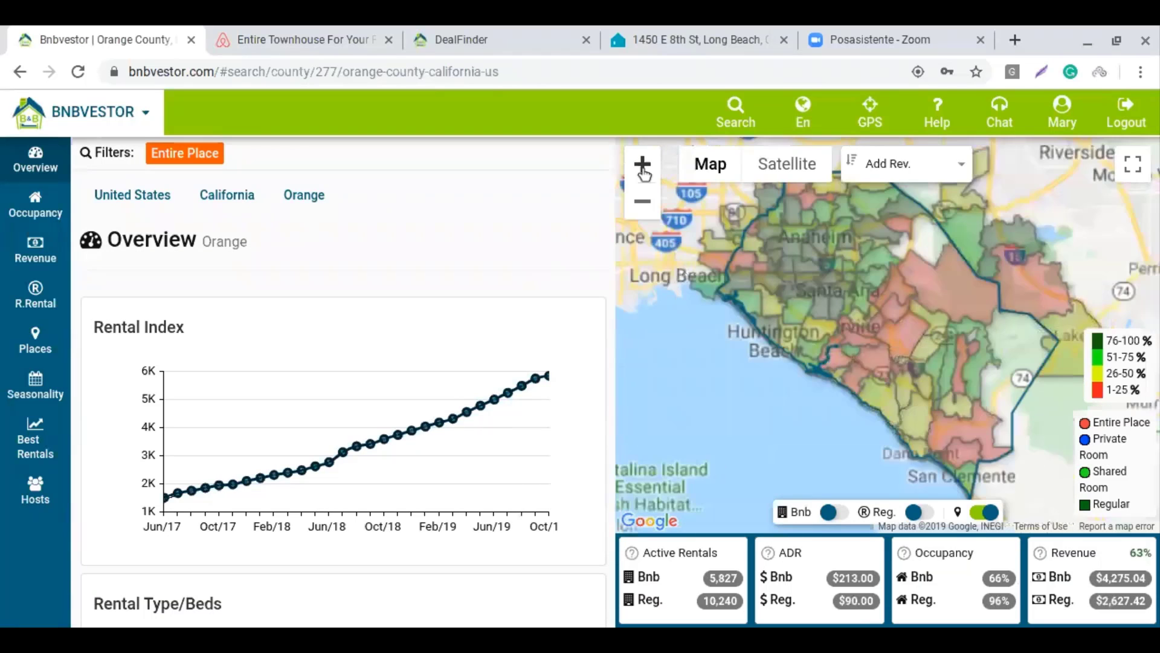
left_click_drag(894, 297, 955, 427)
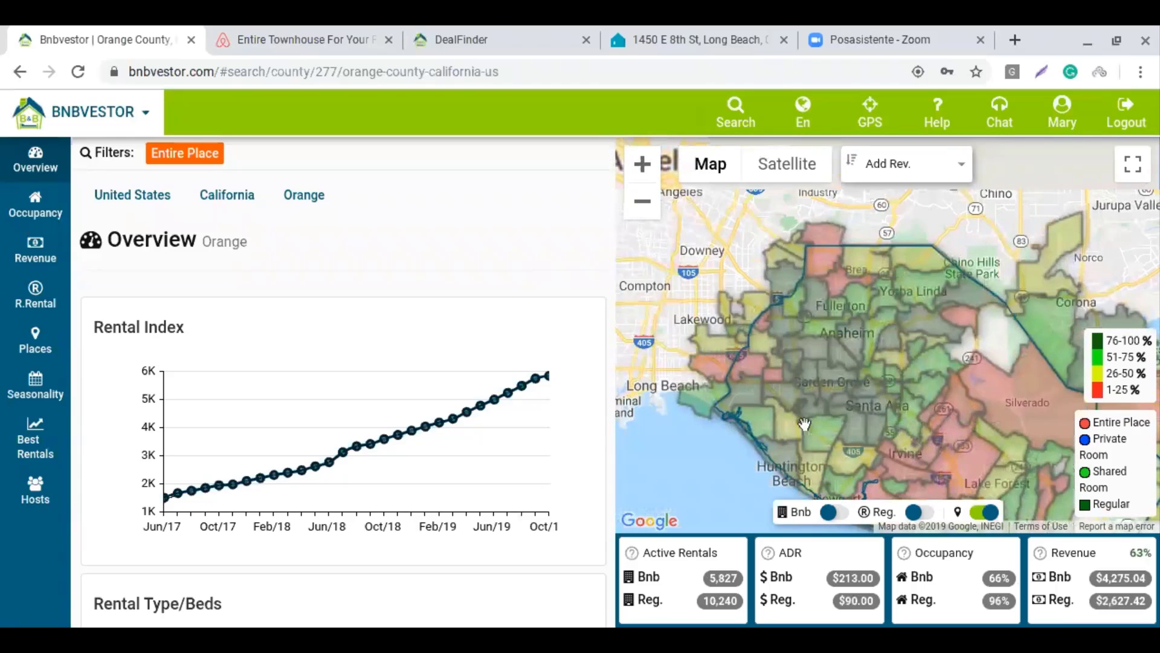
scroll(828, 363, "up", 1)
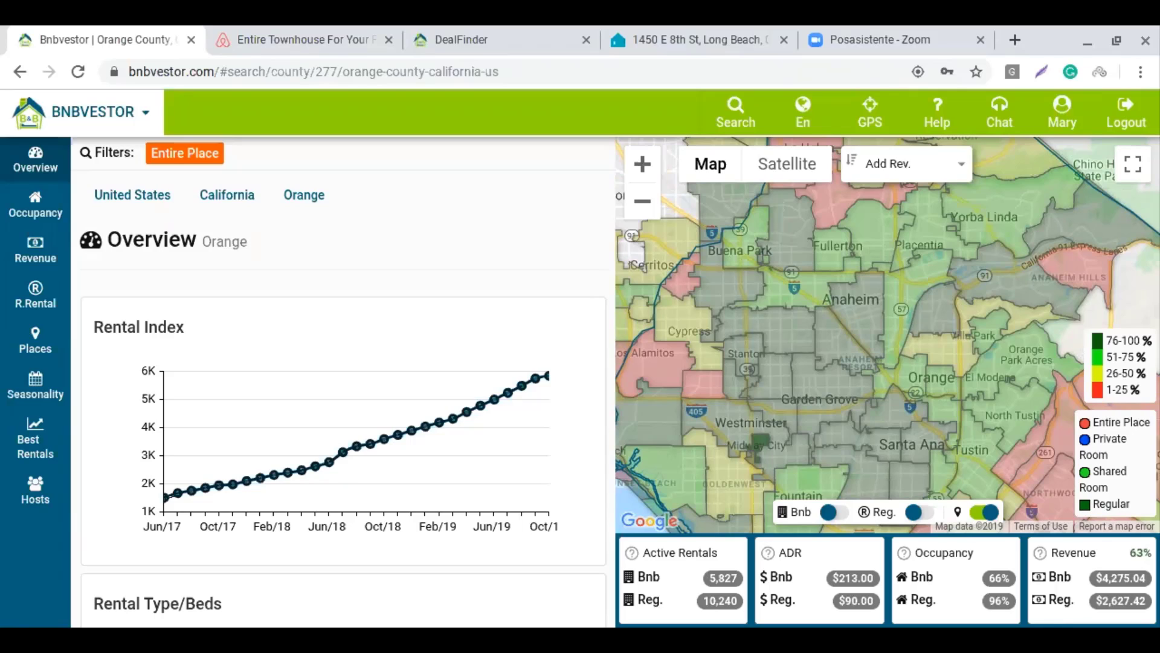
left_click(385, 40)
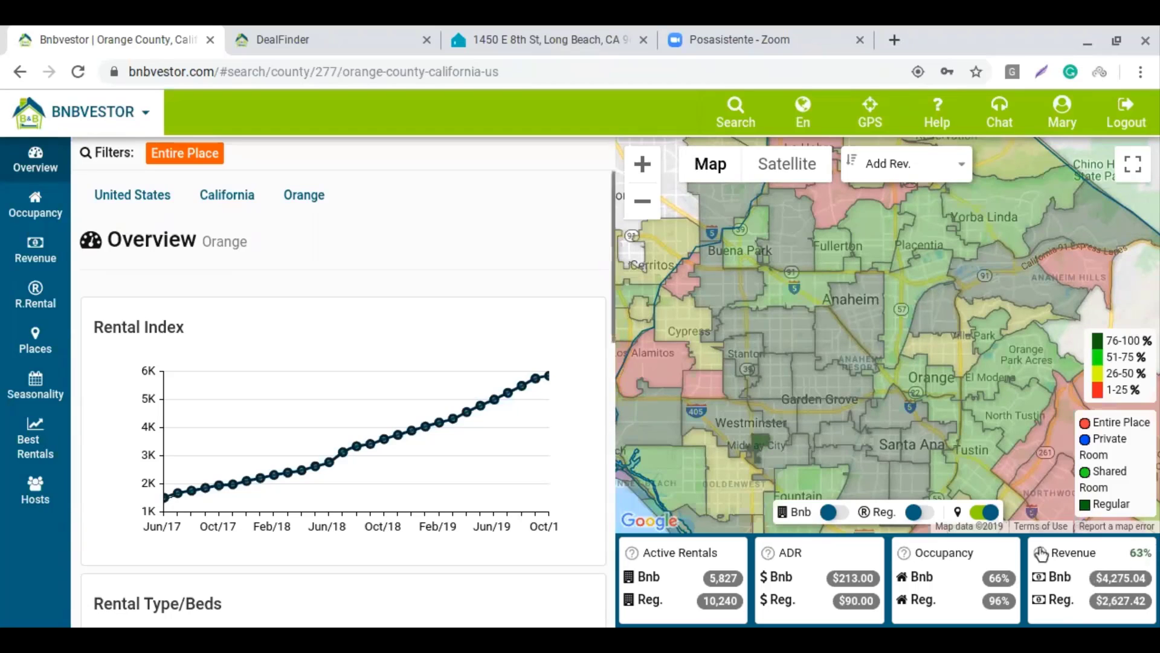
mouse_move(1042, 554)
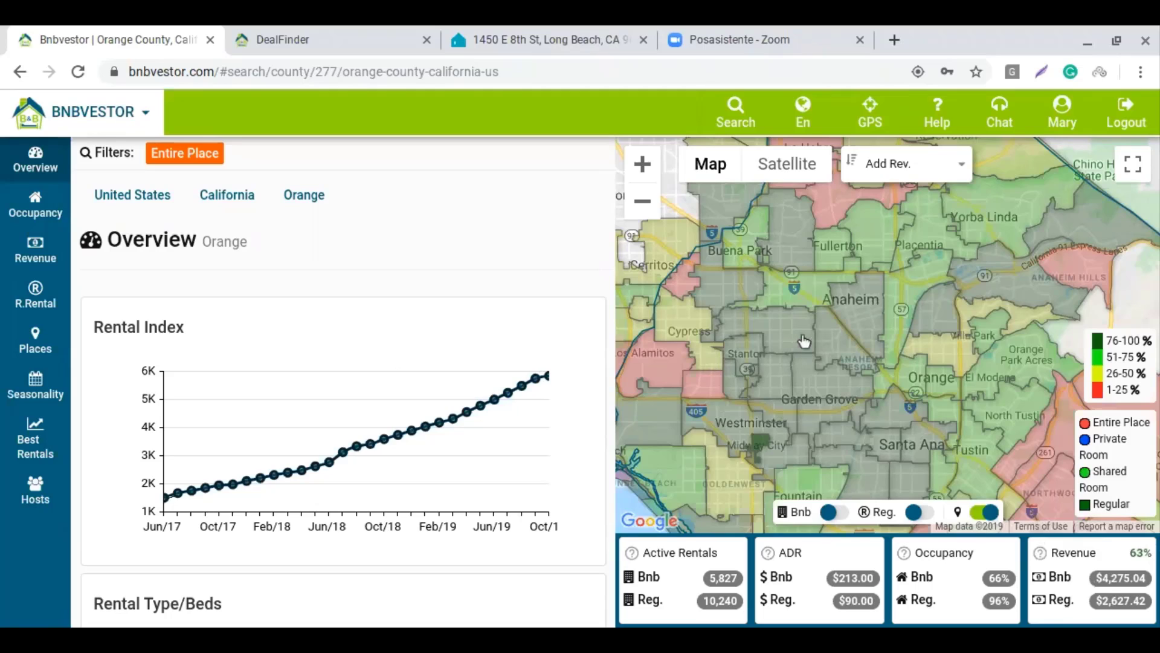
left_click(36, 392)
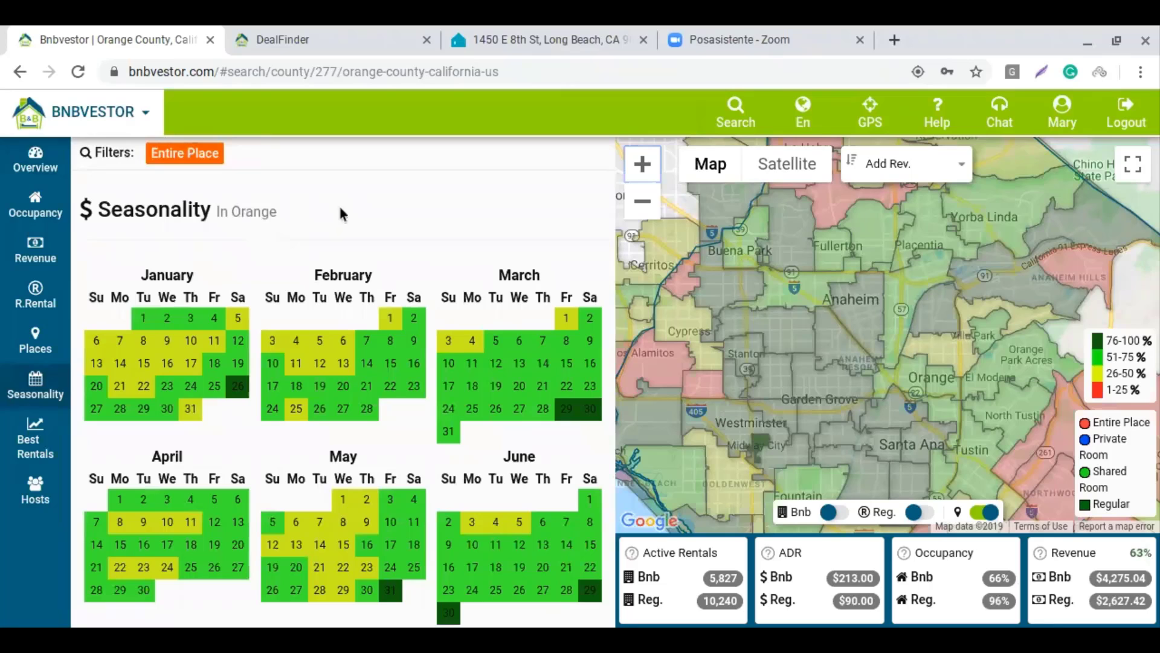
scroll(340, 213, "down", 6)
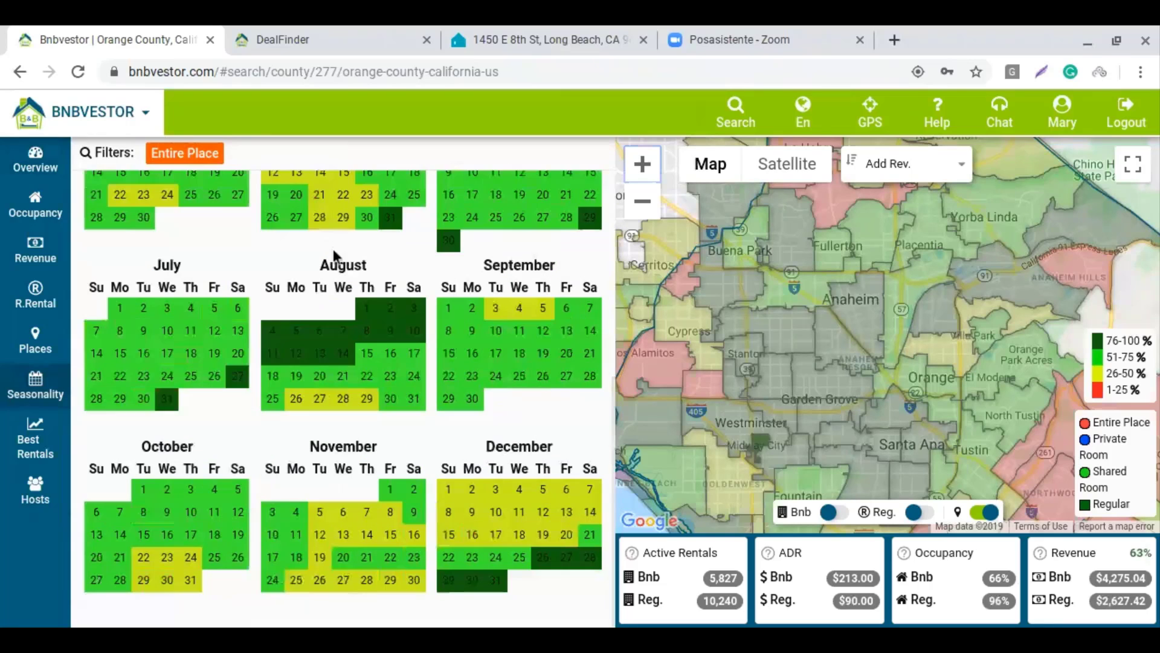
scroll(358, 296, "up", 3)
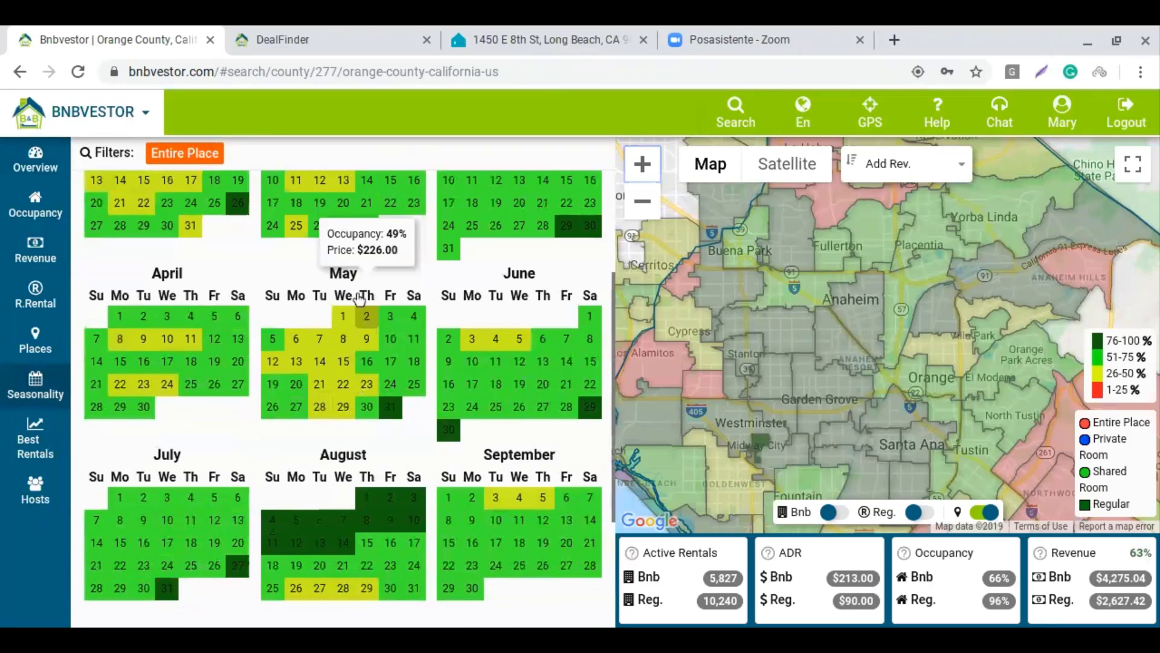
scroll(358, 296, "up", 3)
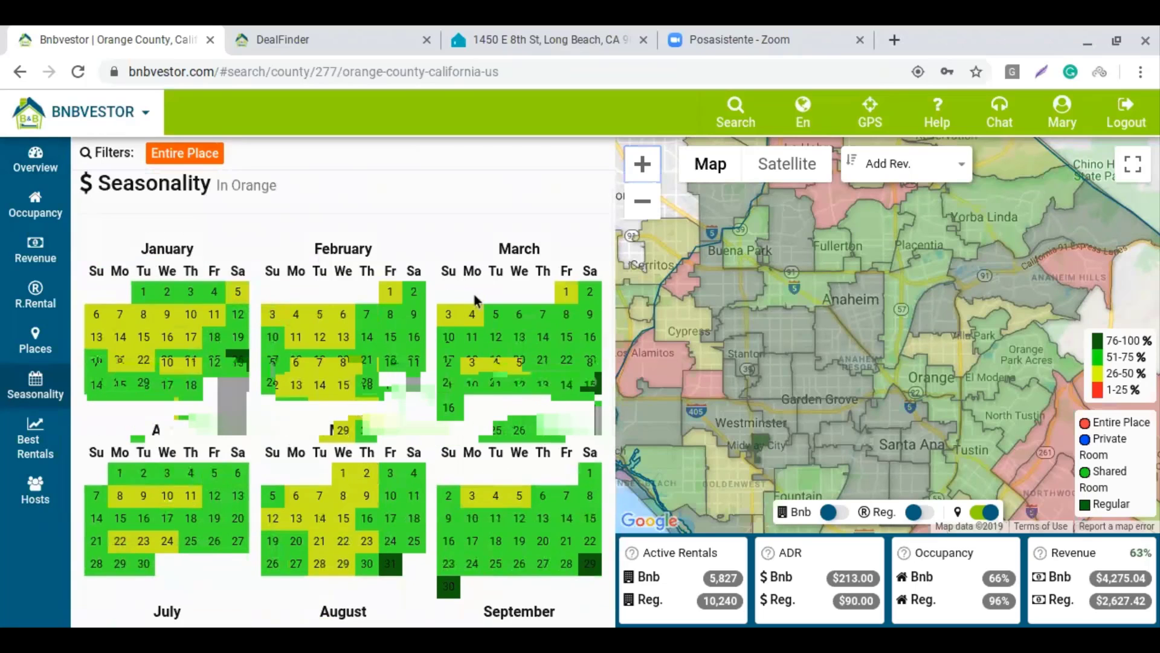
scroll(427, 360, "down", 4)
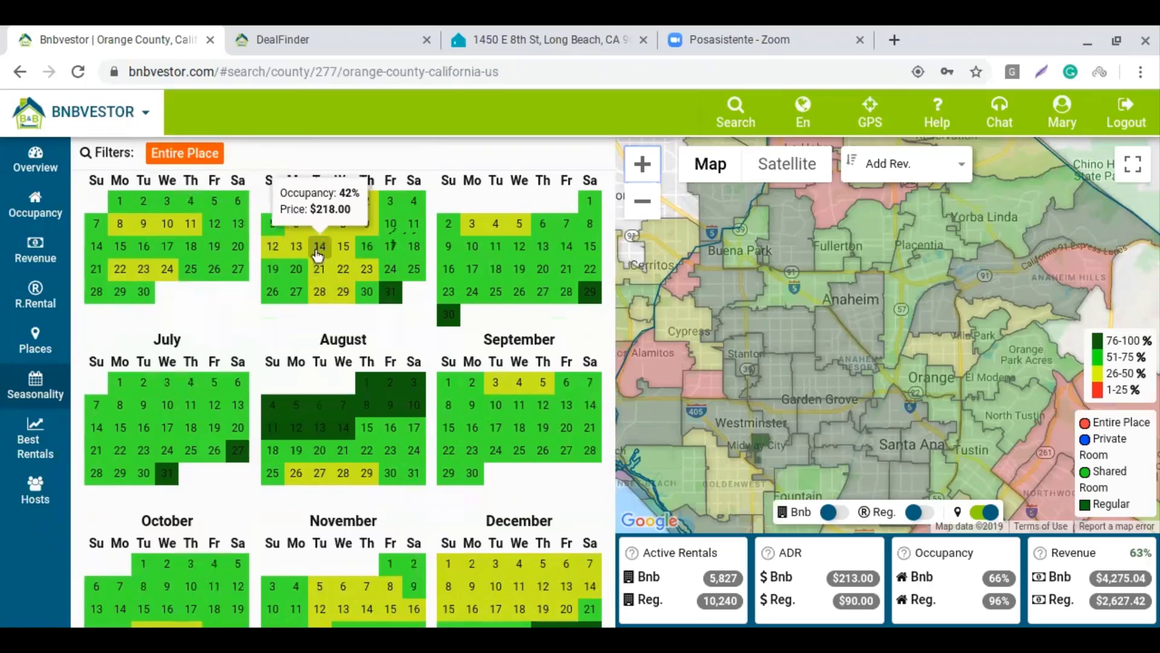
scroll(257, 356, "down", 1)
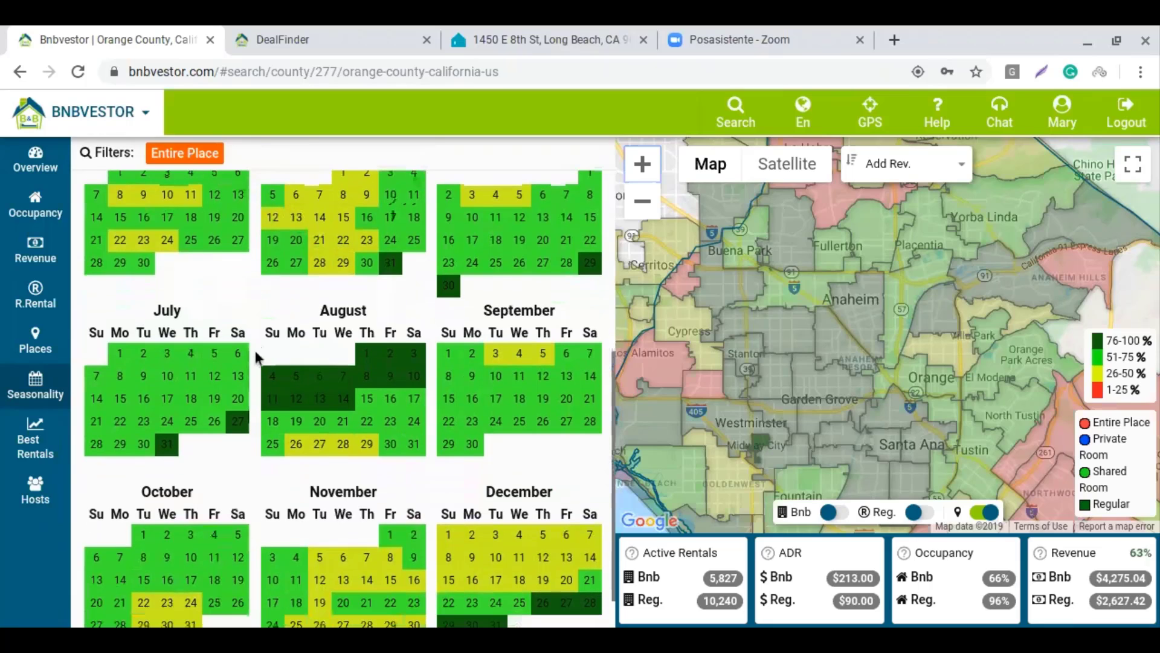
scroll(256, 354, "down", 1)
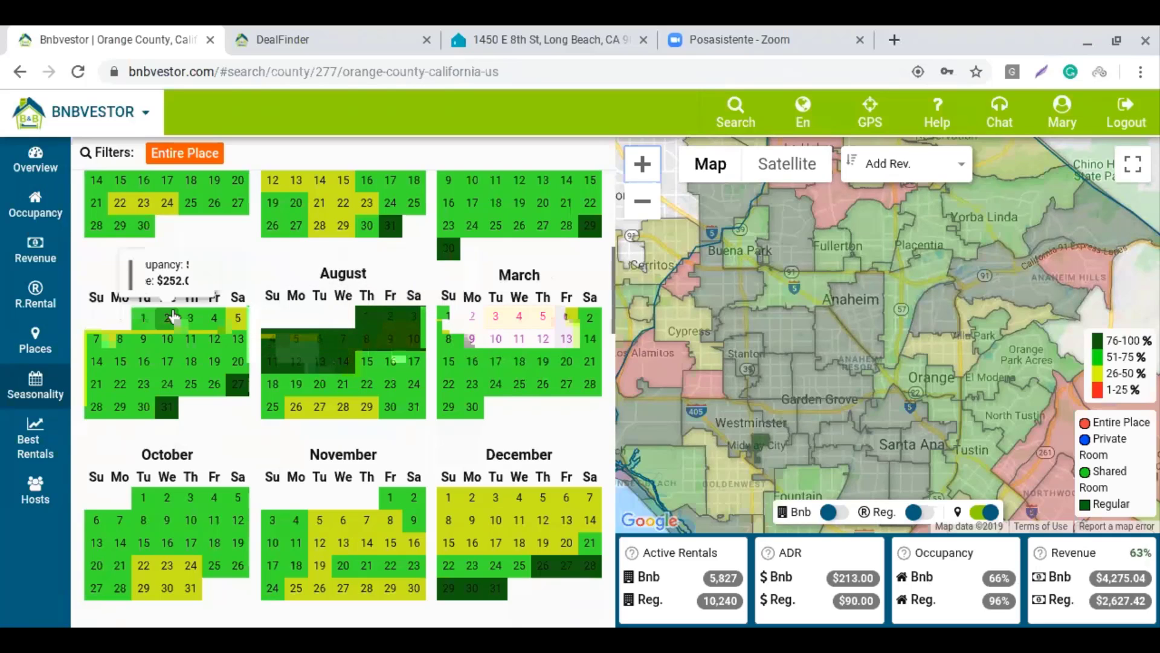
scroll(172, 314, "down", 1)
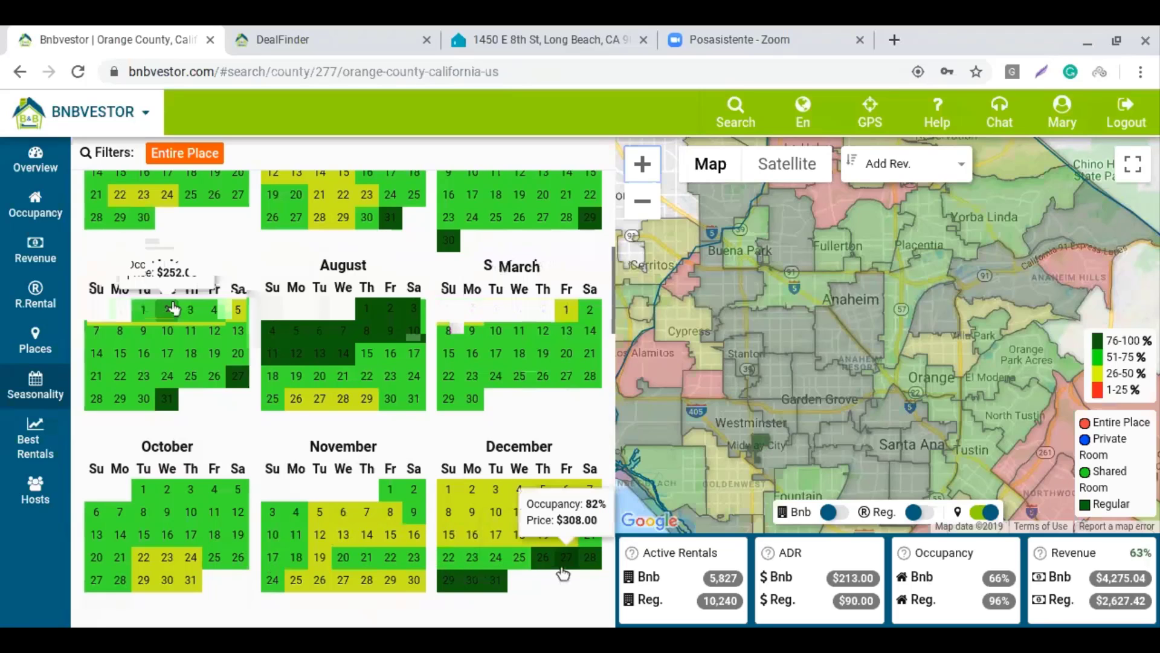
scroll(404, 464, "up", 2)
scroll(404, 464, "up", 5)
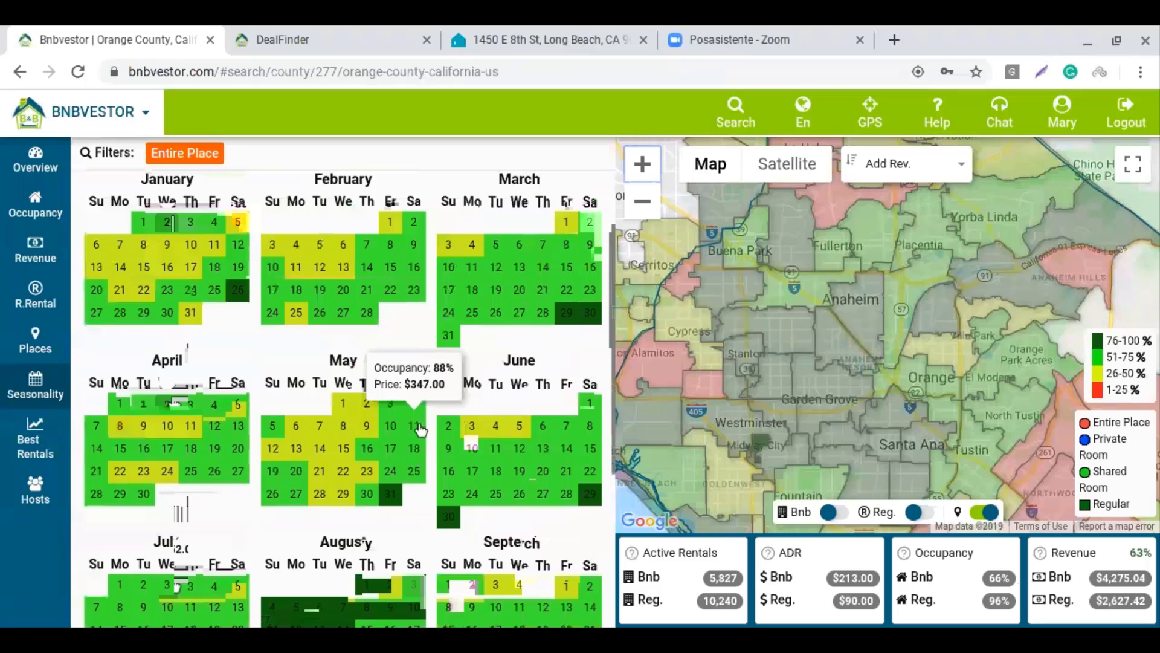
scroll(421, 427, "up", 3)
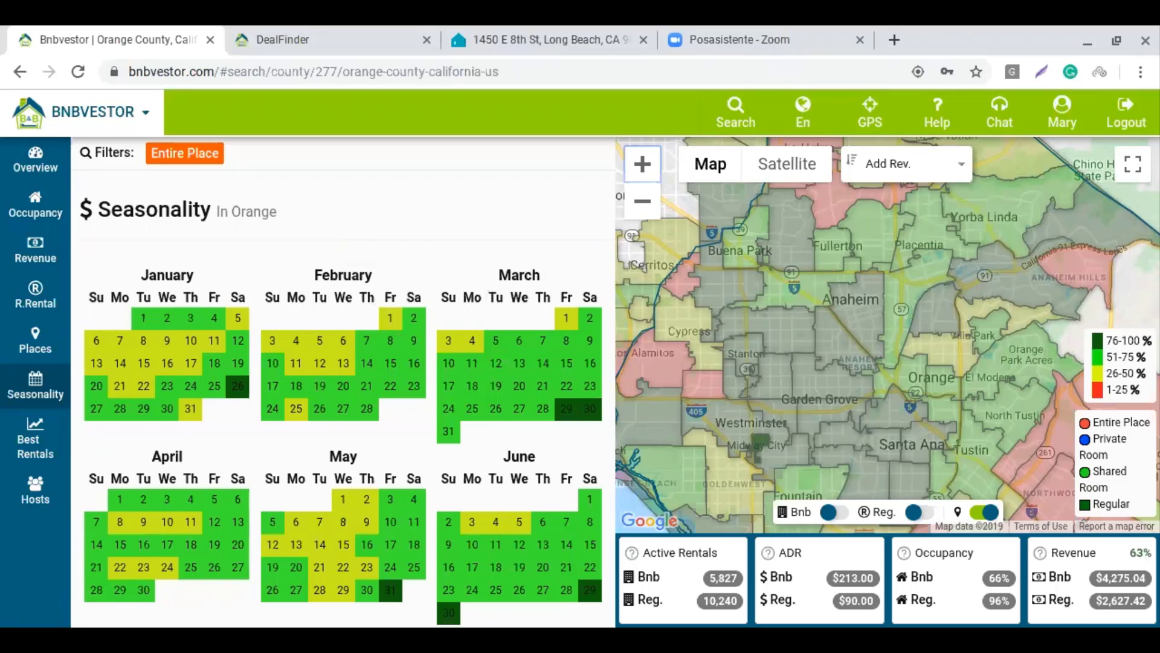
Zoom out two levels, hide the zipcode heat map and show Airbnb listings as dots
left_click(643, 201)
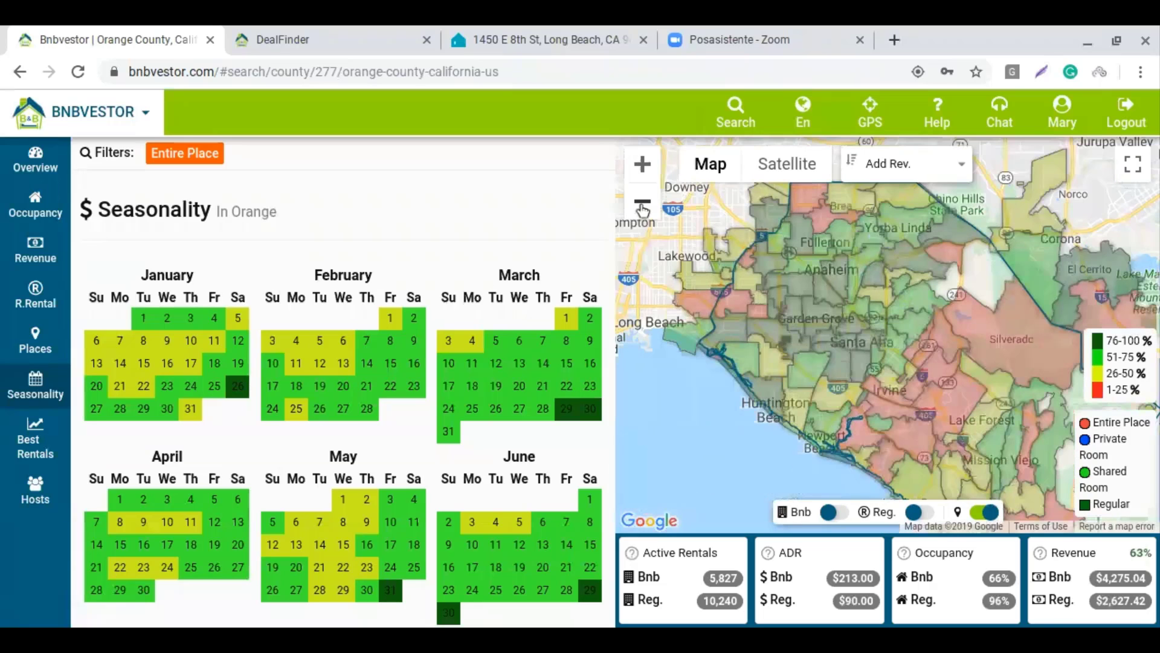
left_click(642, 203)
left_click(984, 512)
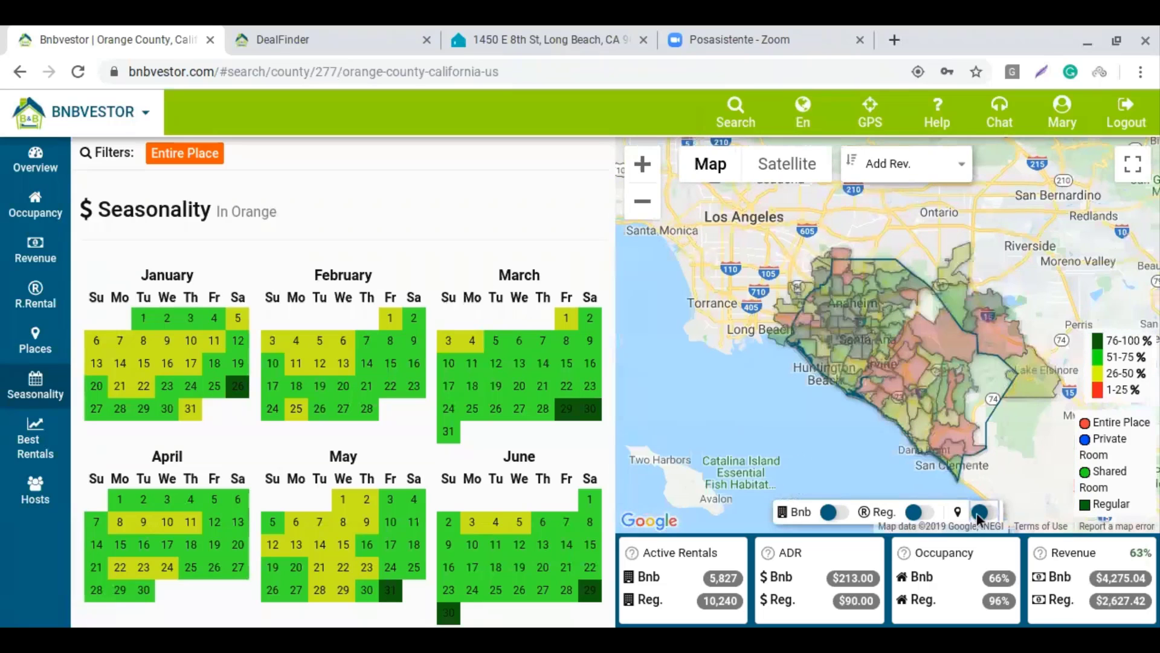
left_click(839, 517)
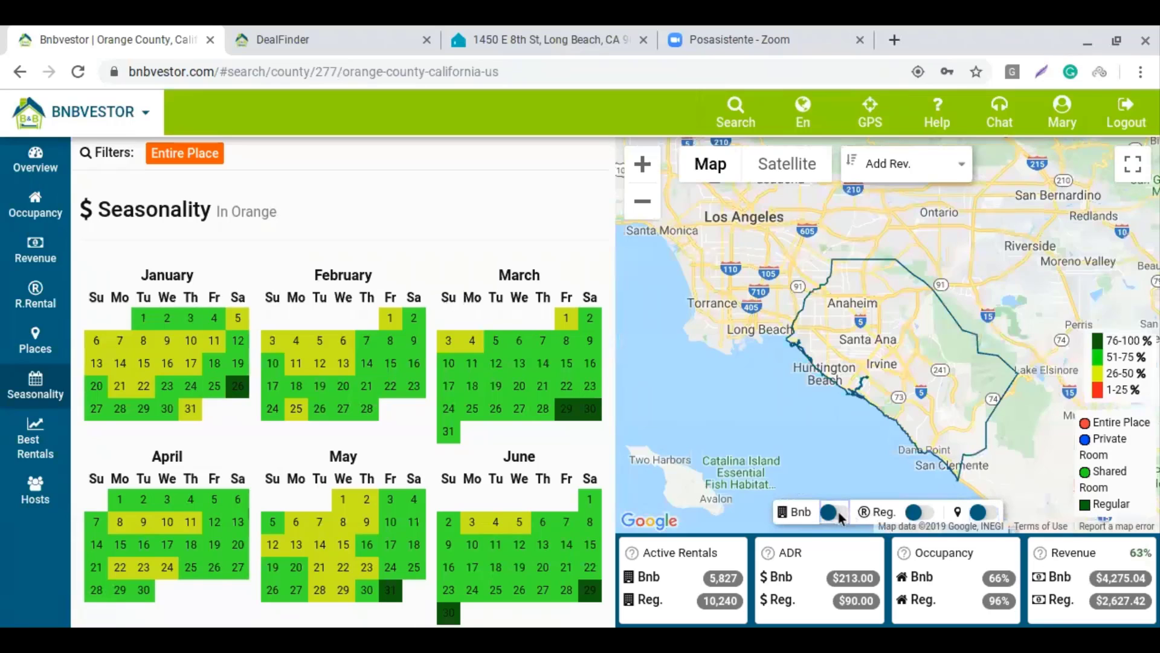
left_click(46, 162)
Go up to California, open the Los Angeles County market and pan the map north
left_click(226, 194)
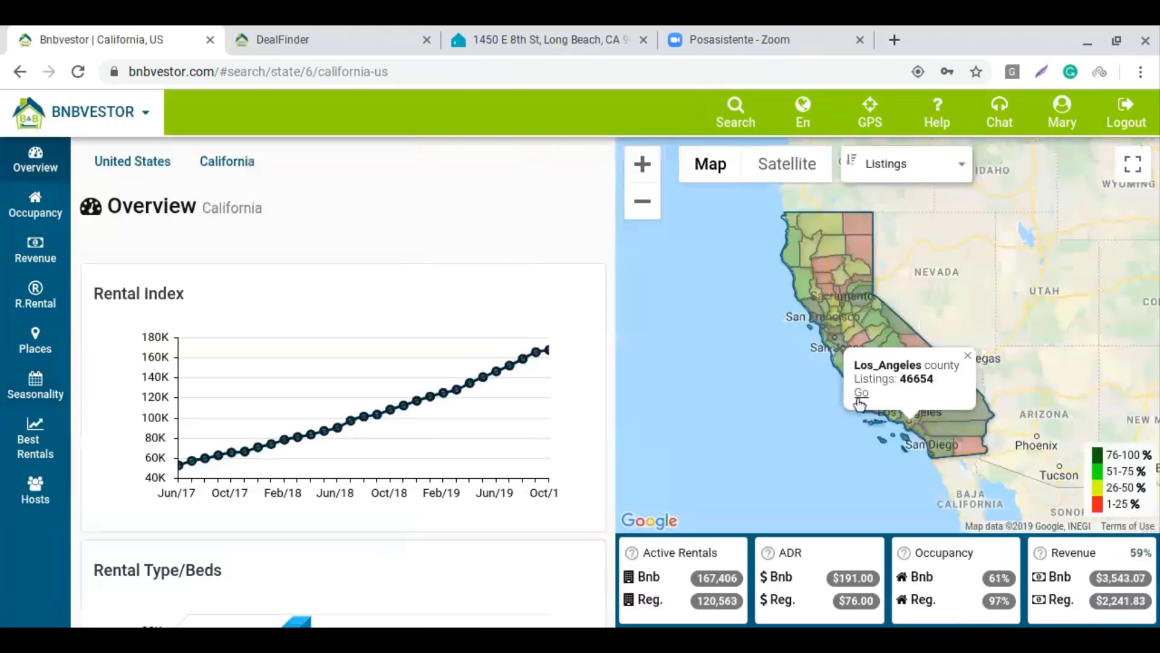
left_click(859, 398)
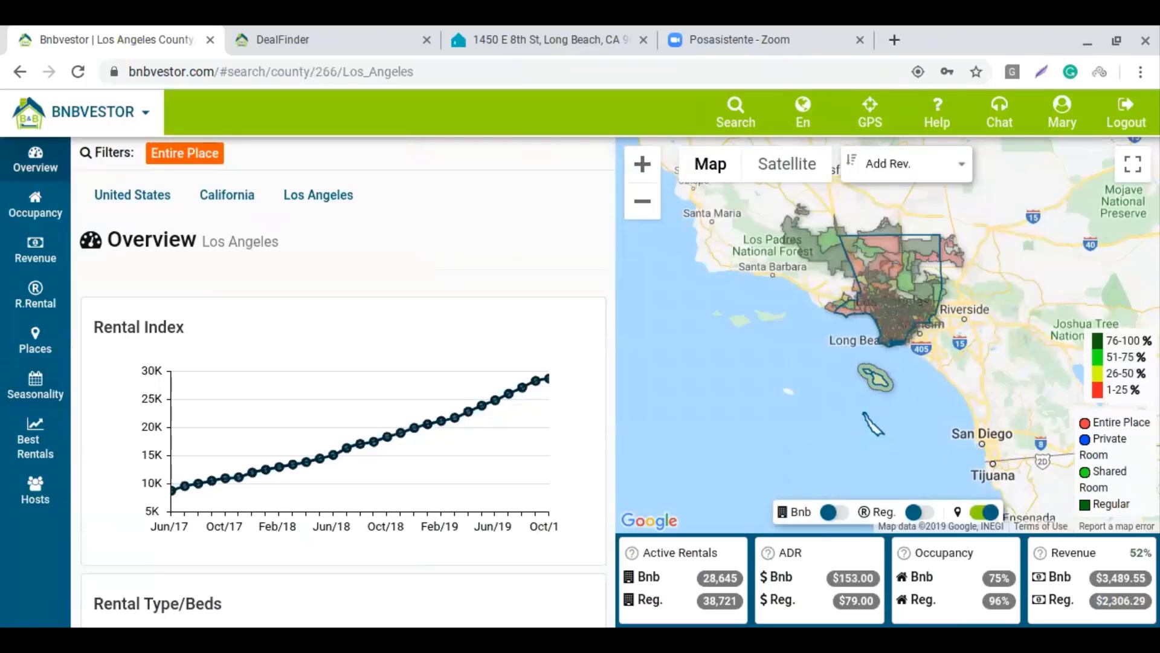
left_click_drag(794, 308, 792, 388)
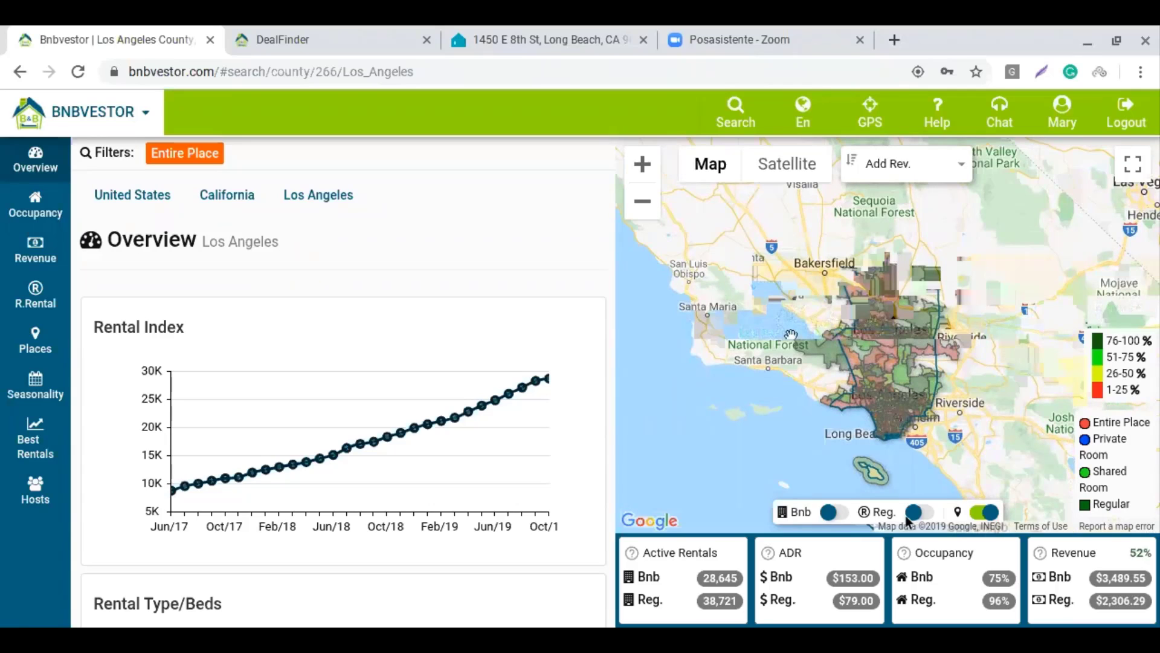
Turn on the Airbnb listings and pin layers and pan across Los Angeles County
left_click(838, 511)
left_click(988, 512)
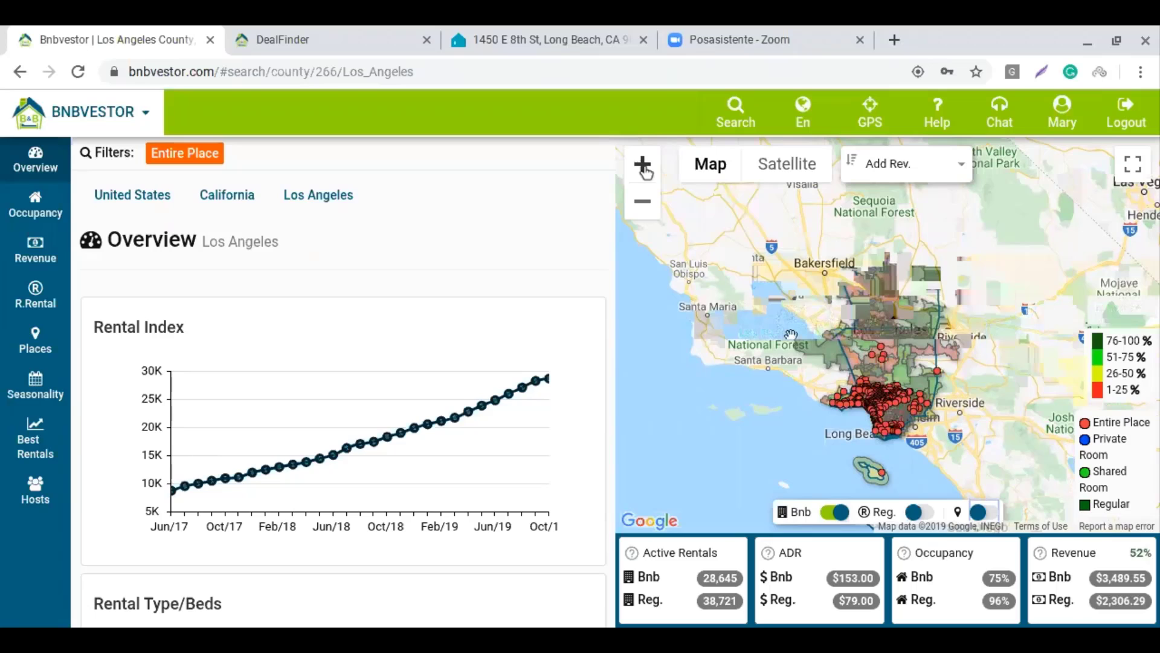
scroll(844, 326, "up", 1)
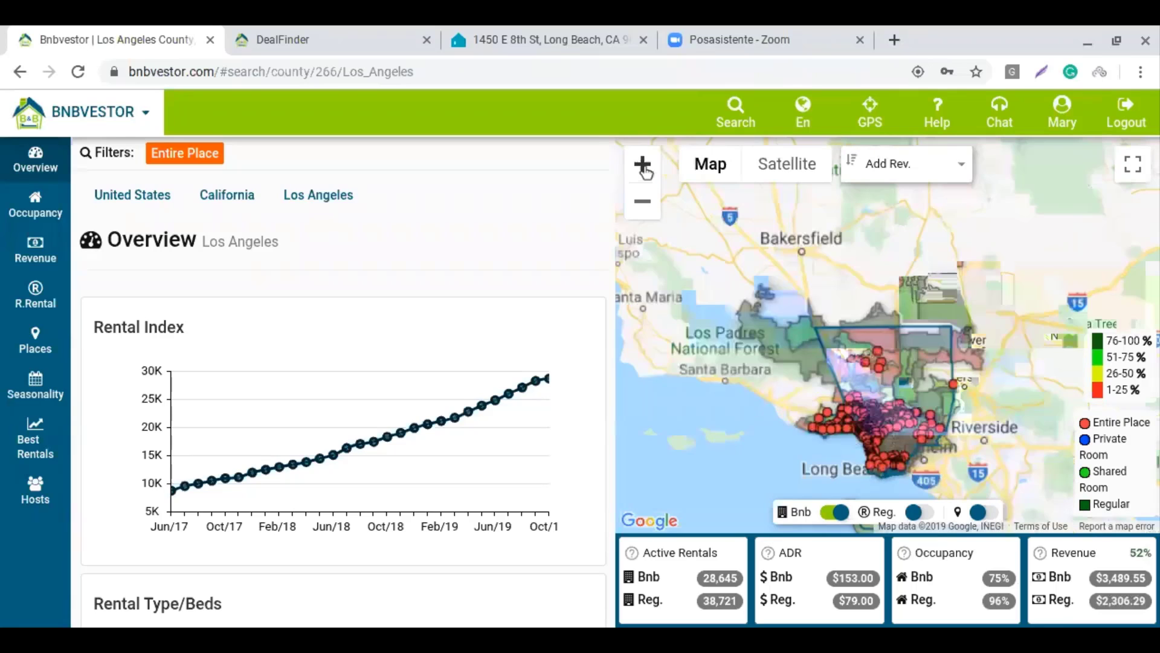
left_click_drag(918, 423, 898, 280)
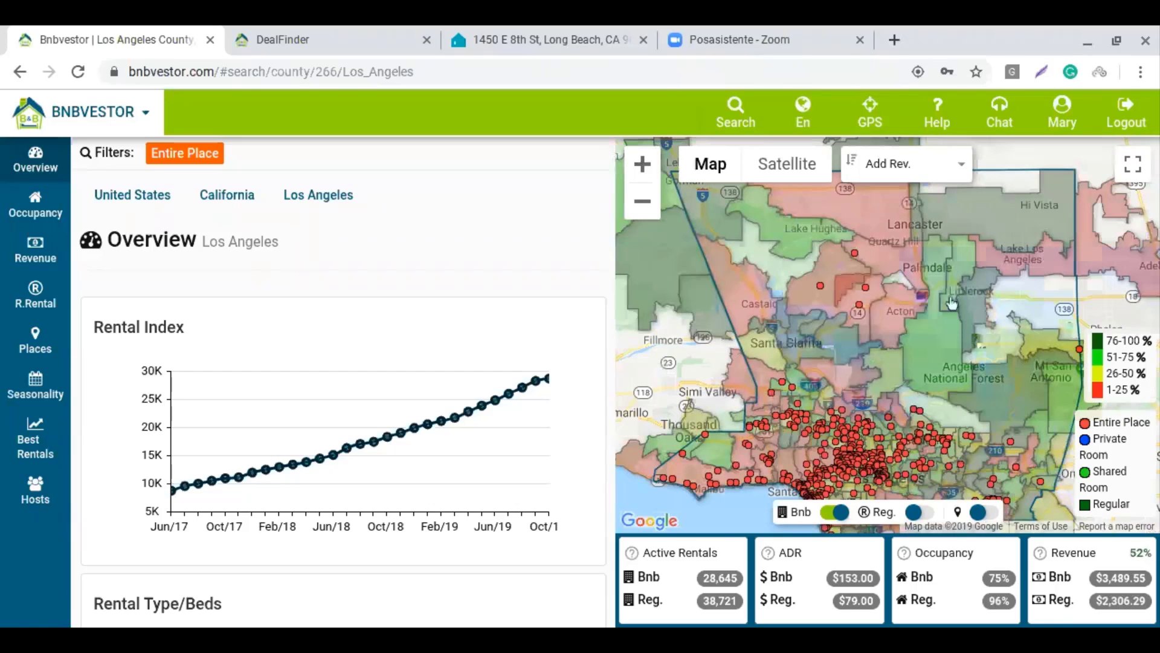
left_click_drag(946, 273, 949, 391)
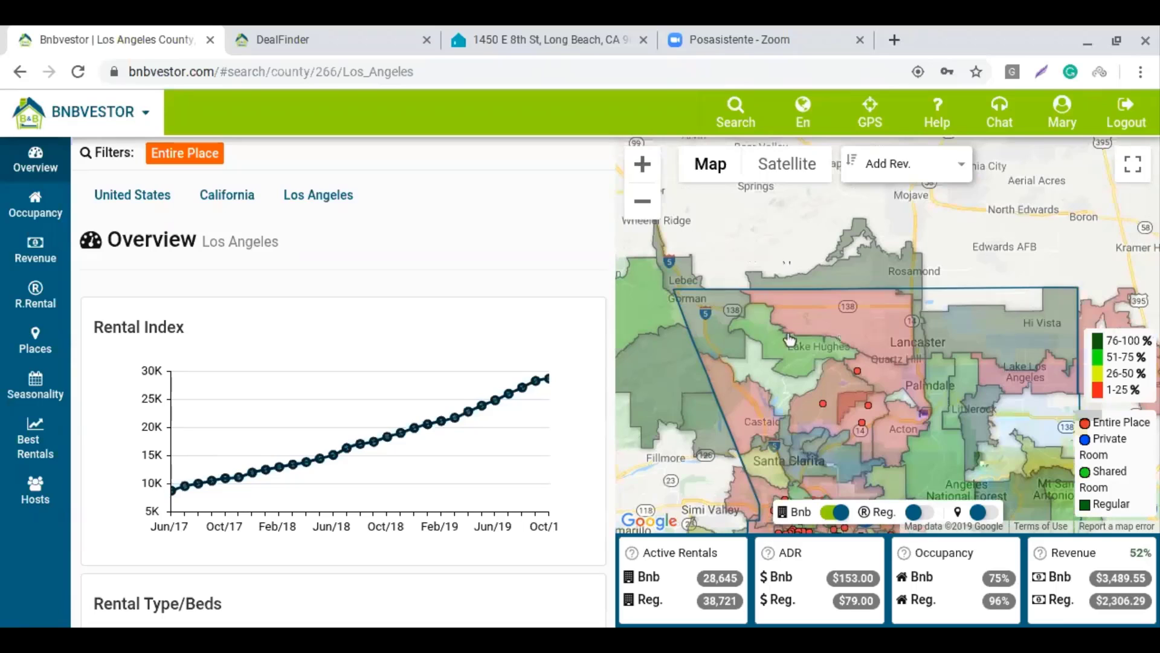
left_click_drag(925, 454, 899, 388)
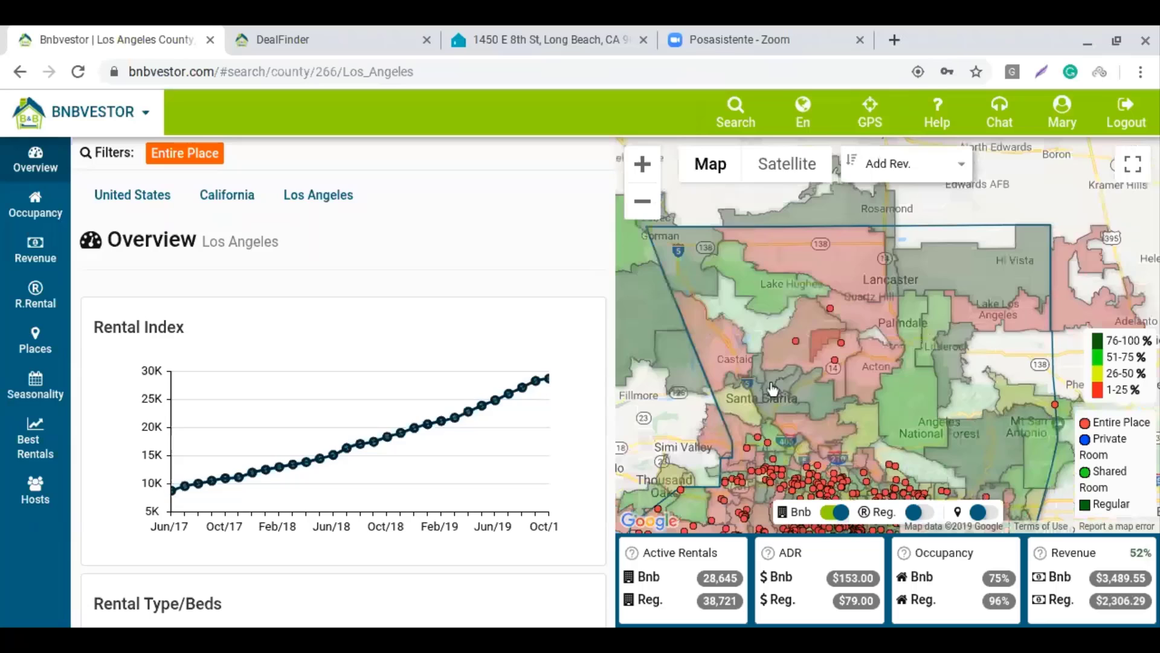
Check zipcode 93550, zoom into the LA basin and open an apartment's details ($78.00, 78% occupancy)
left_click(884, 448)
left_click_drag(965, 464, 1001, 249)
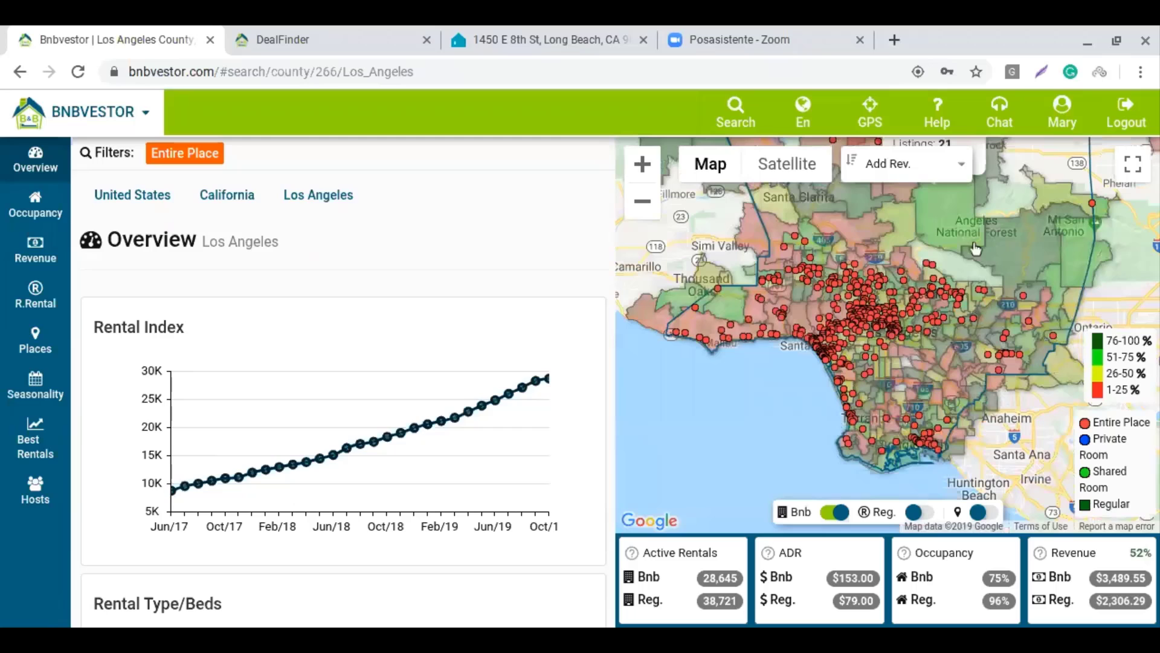
left_click(643, 164)
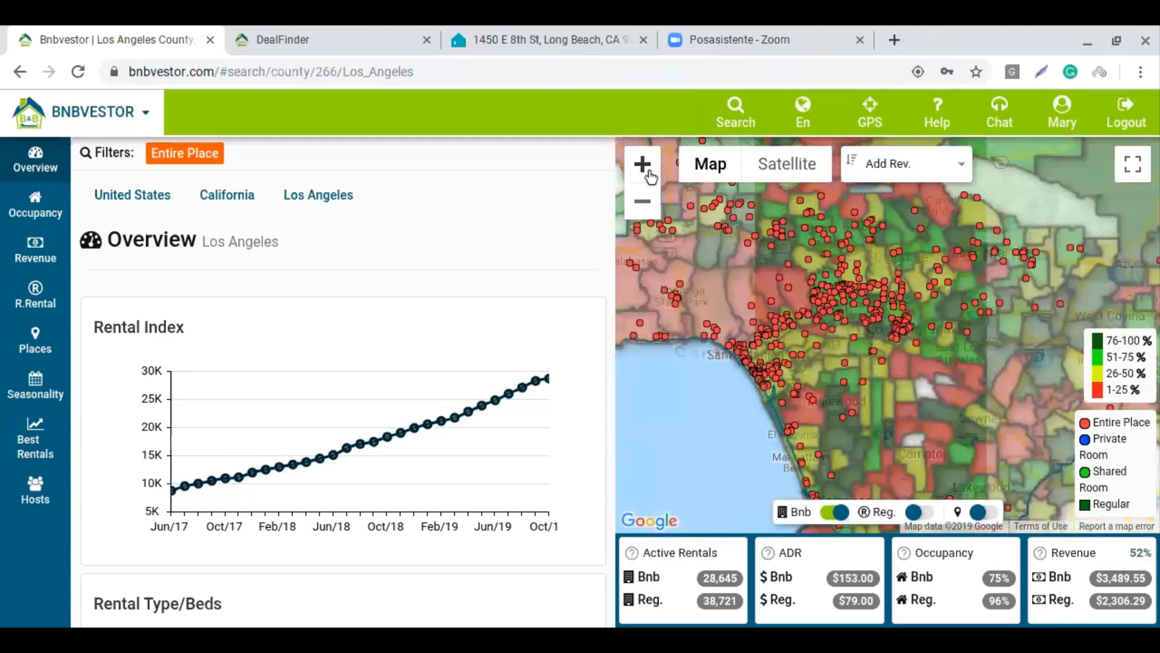
left_click(982, 514)
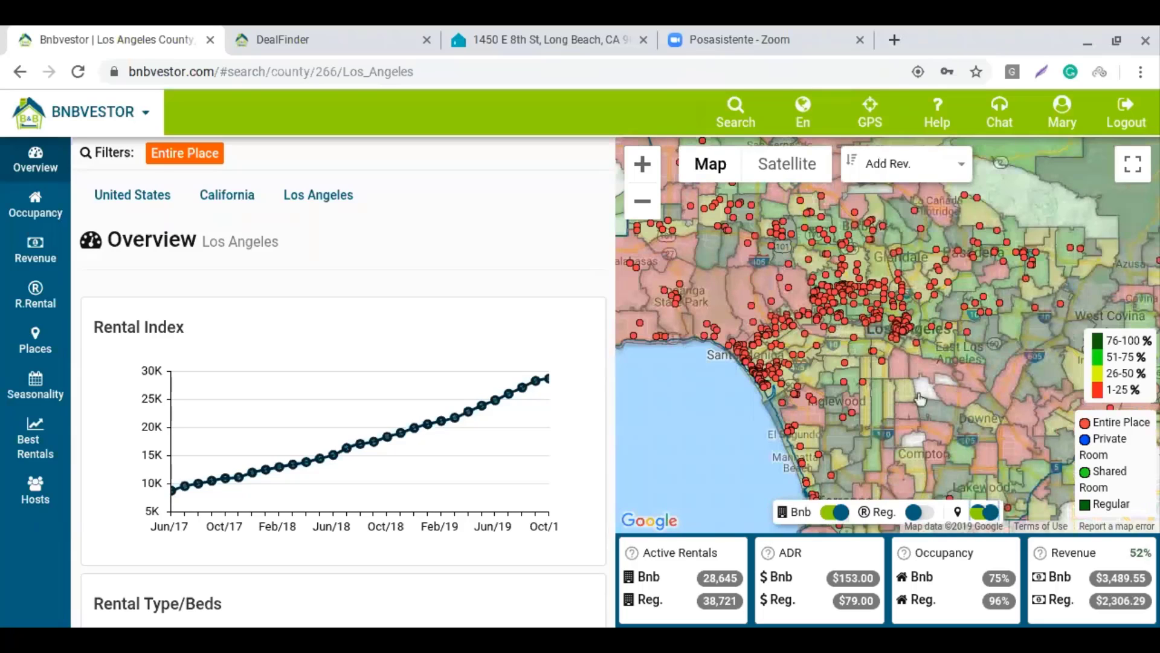
left_click(896, 344)
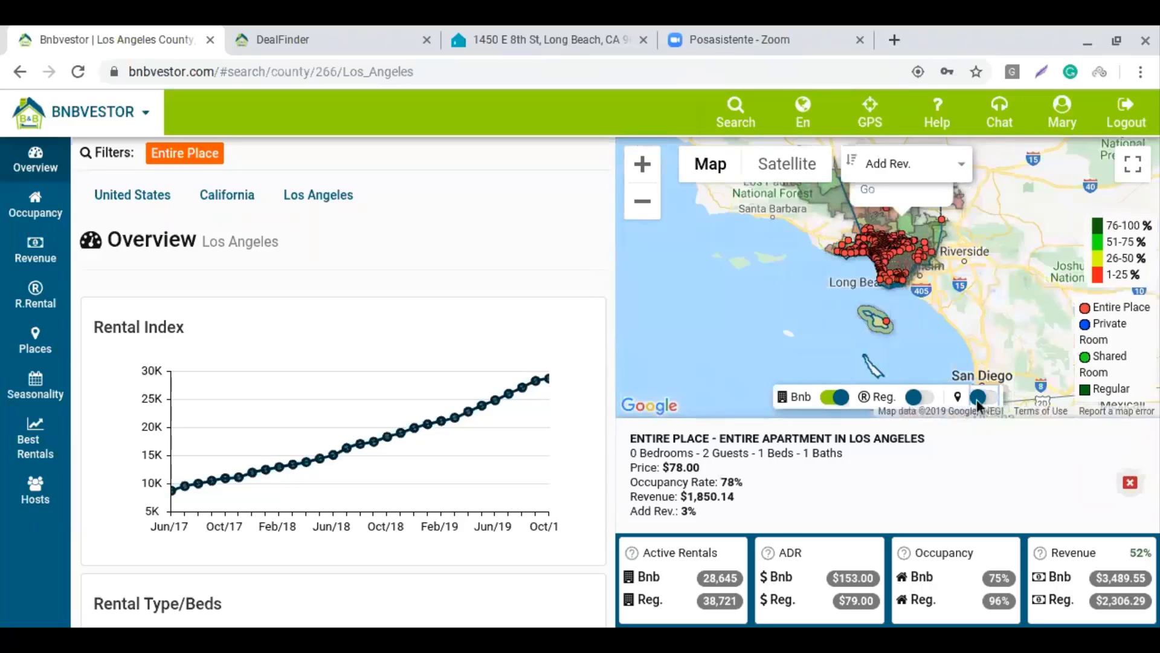
Hide the location pins and close the apartment details and the 93550 zipcode popup
left_click(978, 397)
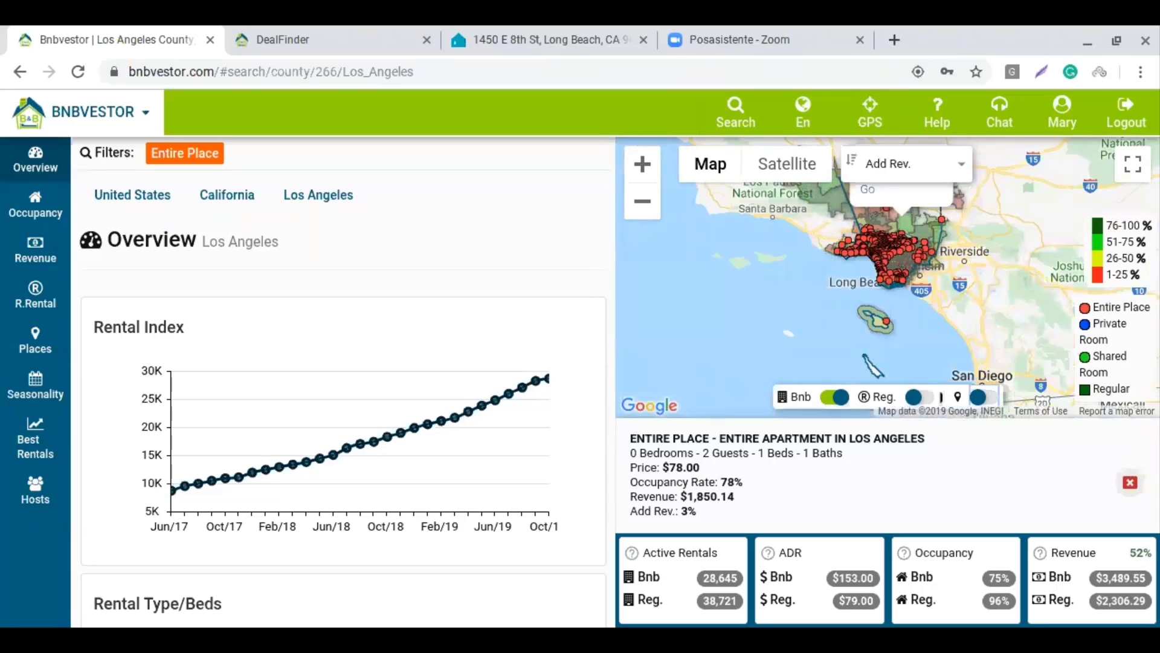
left_click(1129, 481)
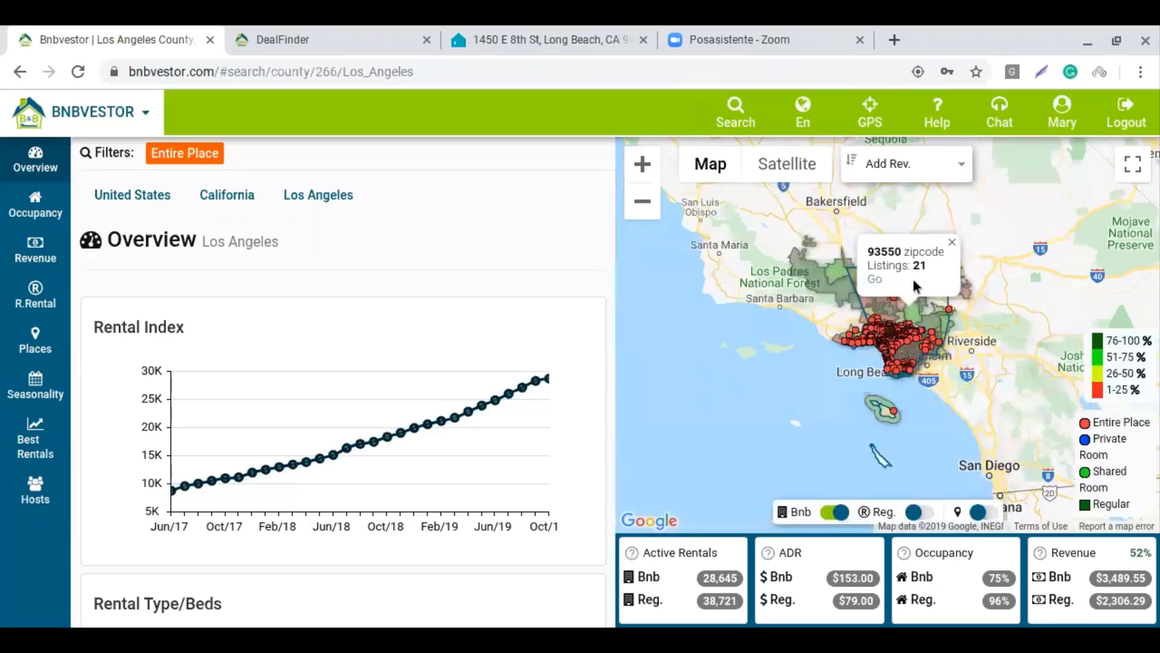
left_click(951, 244)
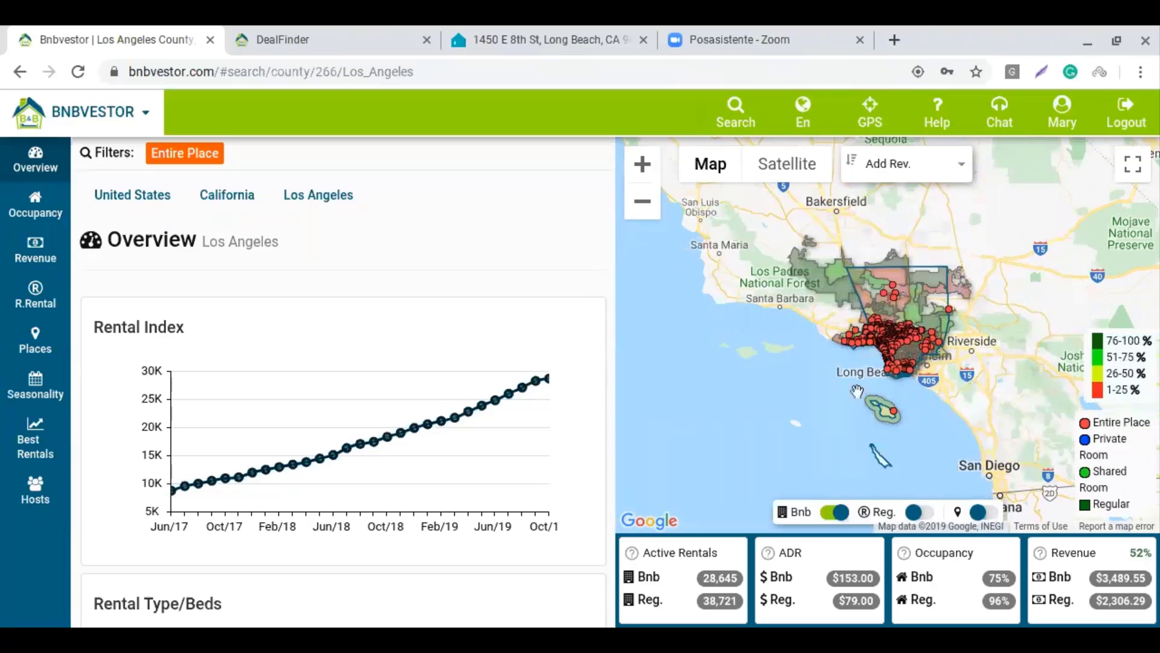
Zoom the map three levels into the Los Angeles basin
left_click(644, 165)
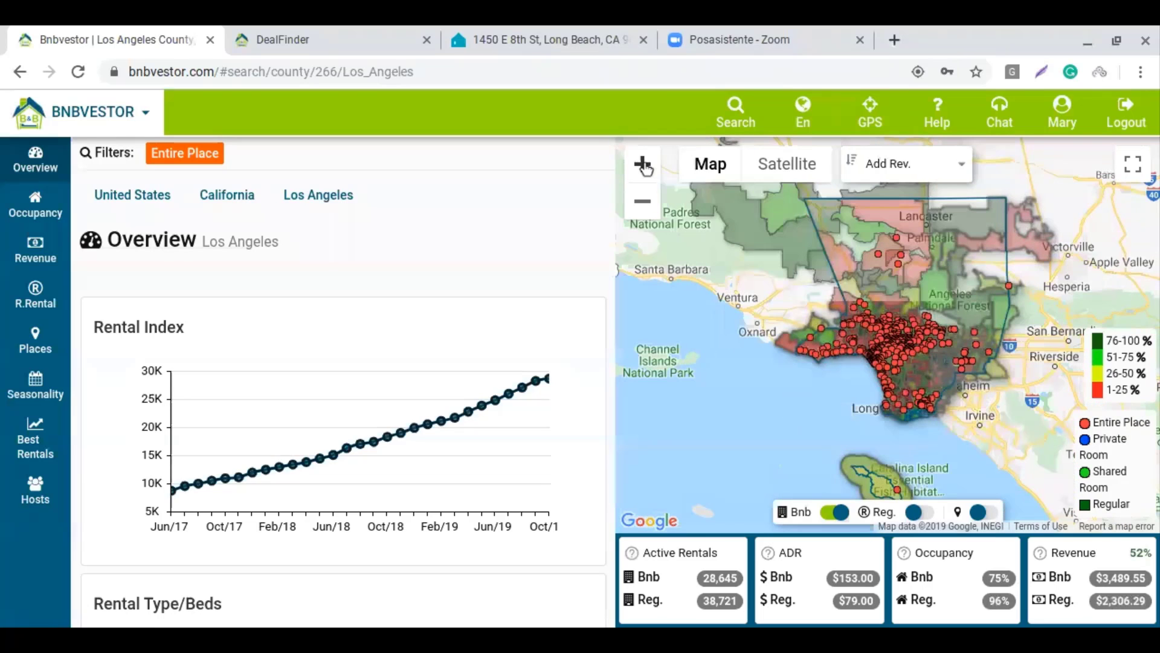
left_click(643, 165)
left_click(643, 166)
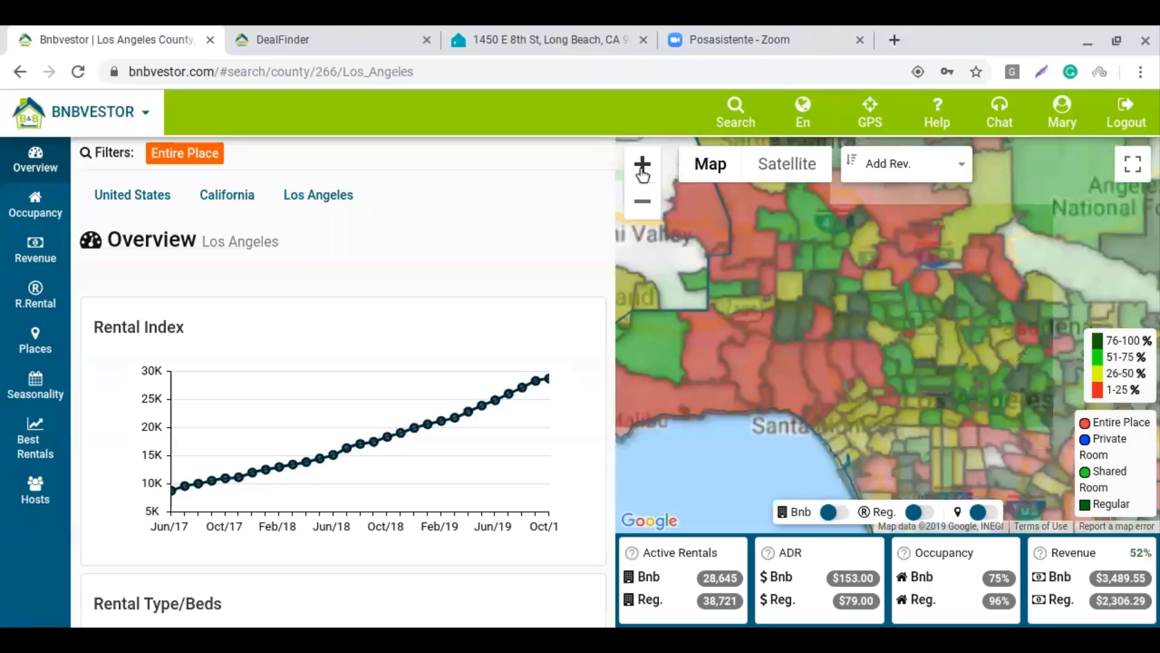
Pan and zoom the occupancy heat map to centre on central and East Los Angeles
left_click_drag(977, 443, 896, 305)
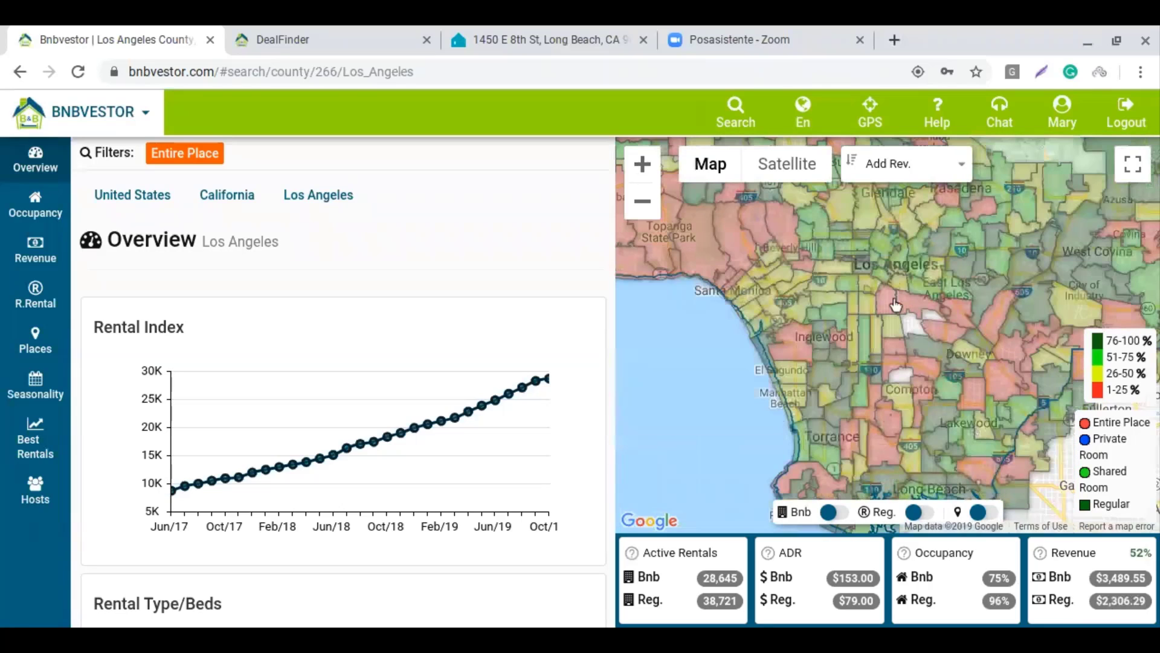
left_click(643, 164)
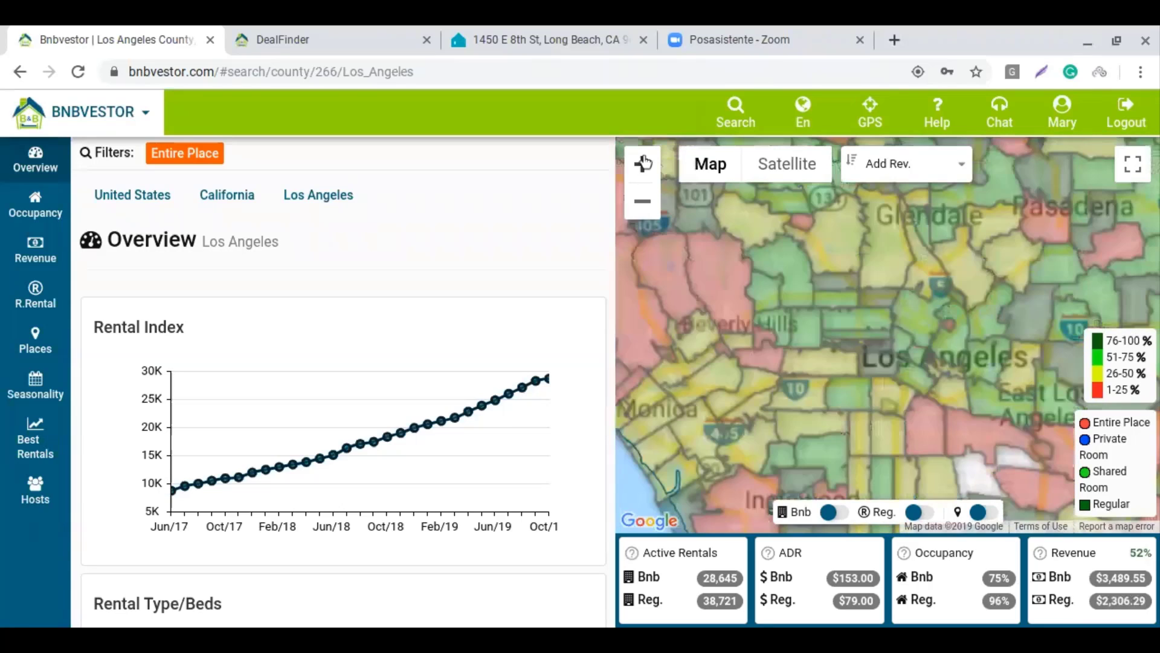
left_click_drag(784, 309, 802, 347)
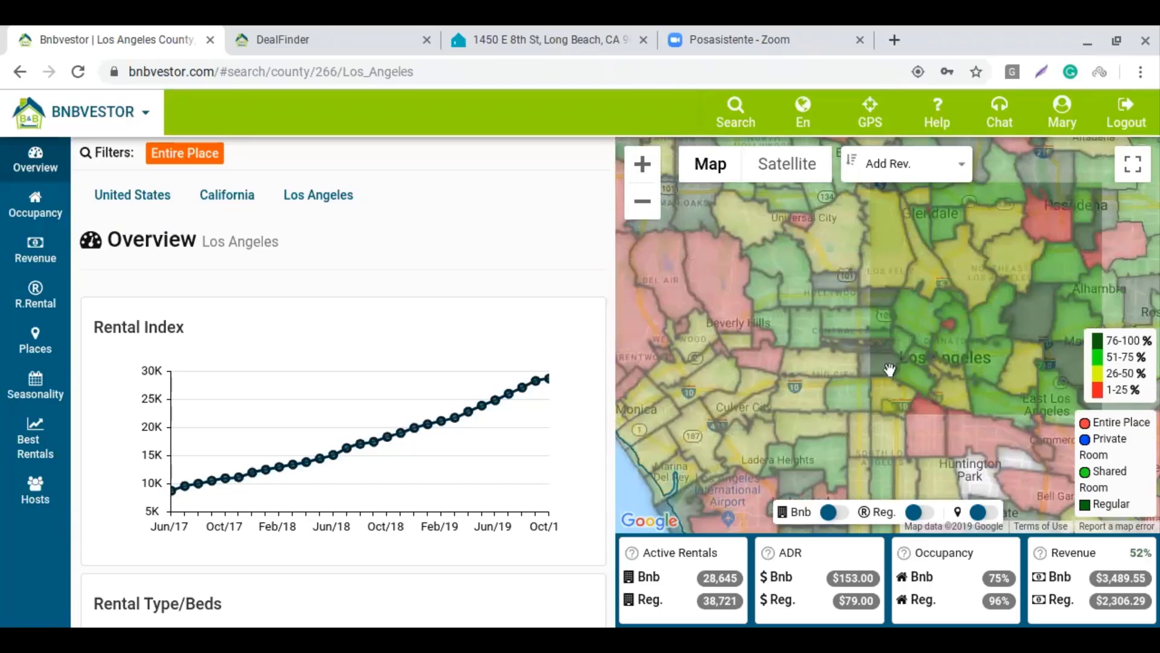
left_click_drag(1029, 397, 958, 384)
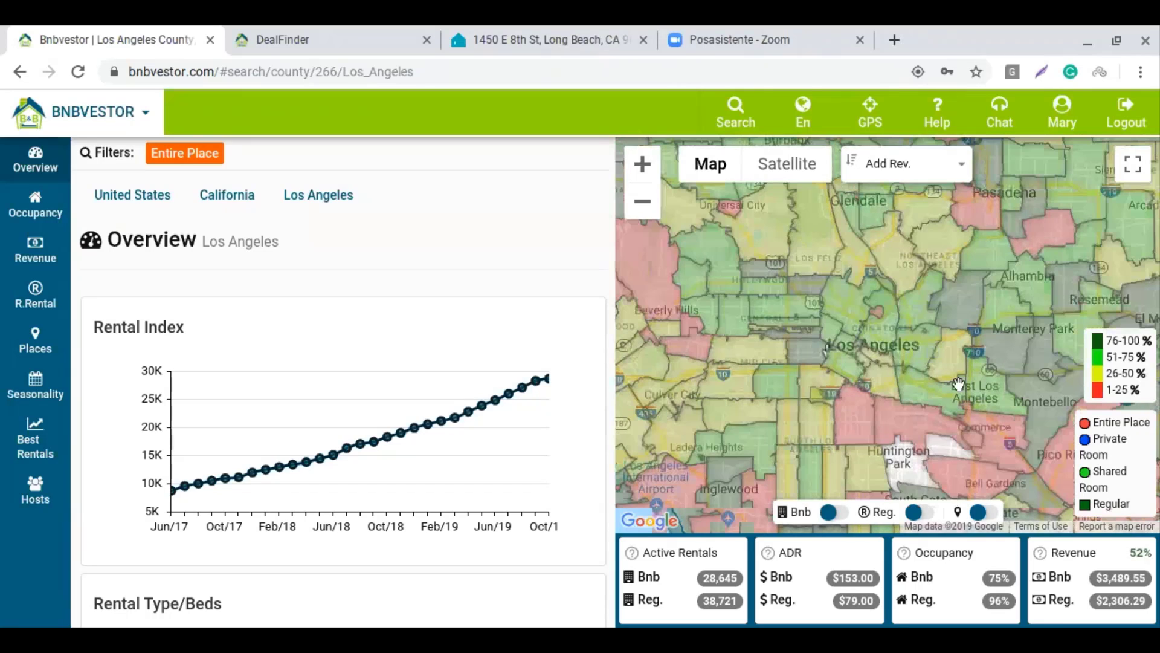
Select the 90029 district on the map and open its zipcode overview
left_click(813, 292)
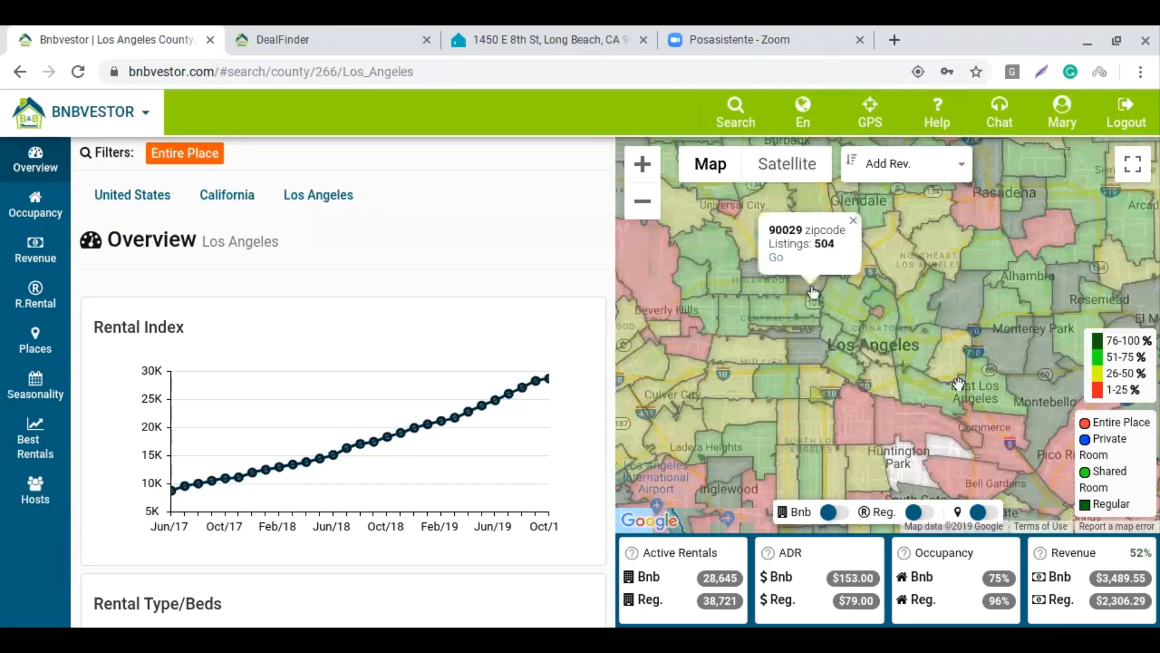
left_click(777, 257)
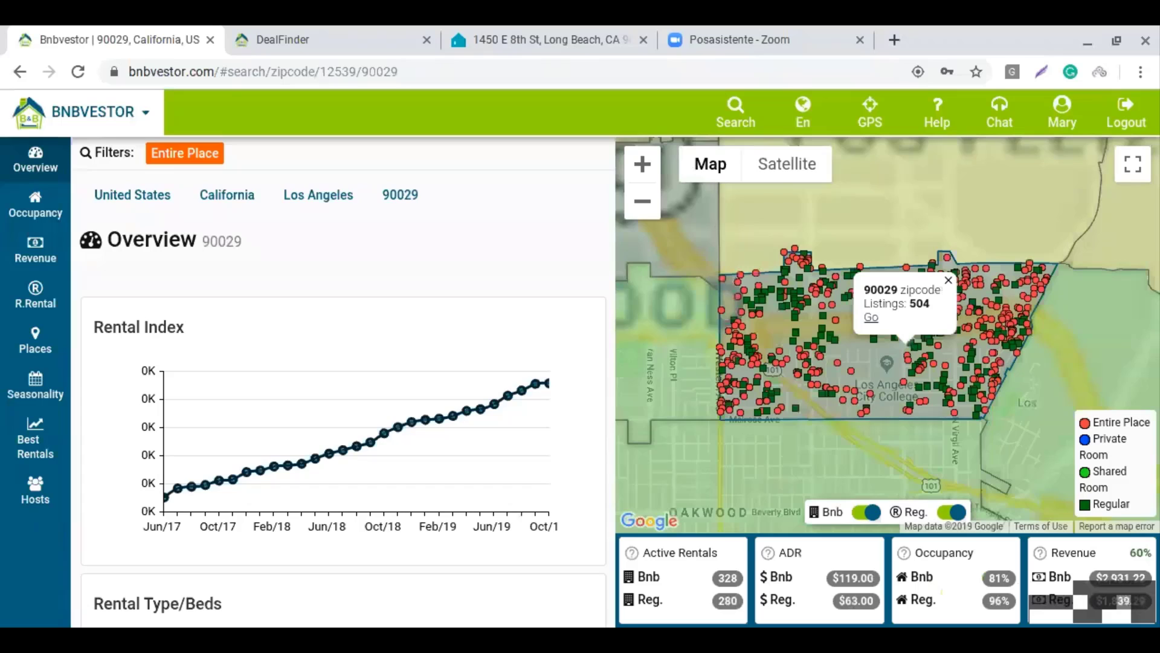
Close the 90029 info window to reveal the Entire Place listing dots and regular rentals
left_click(948, 280)
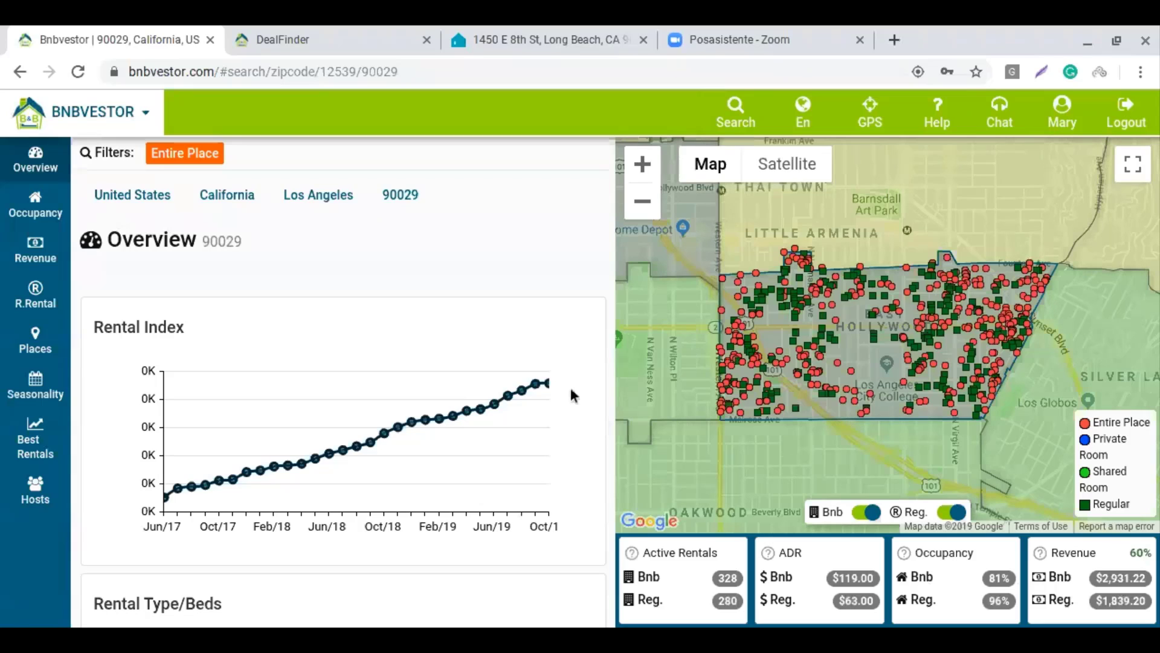
mouse_move(551, 396)
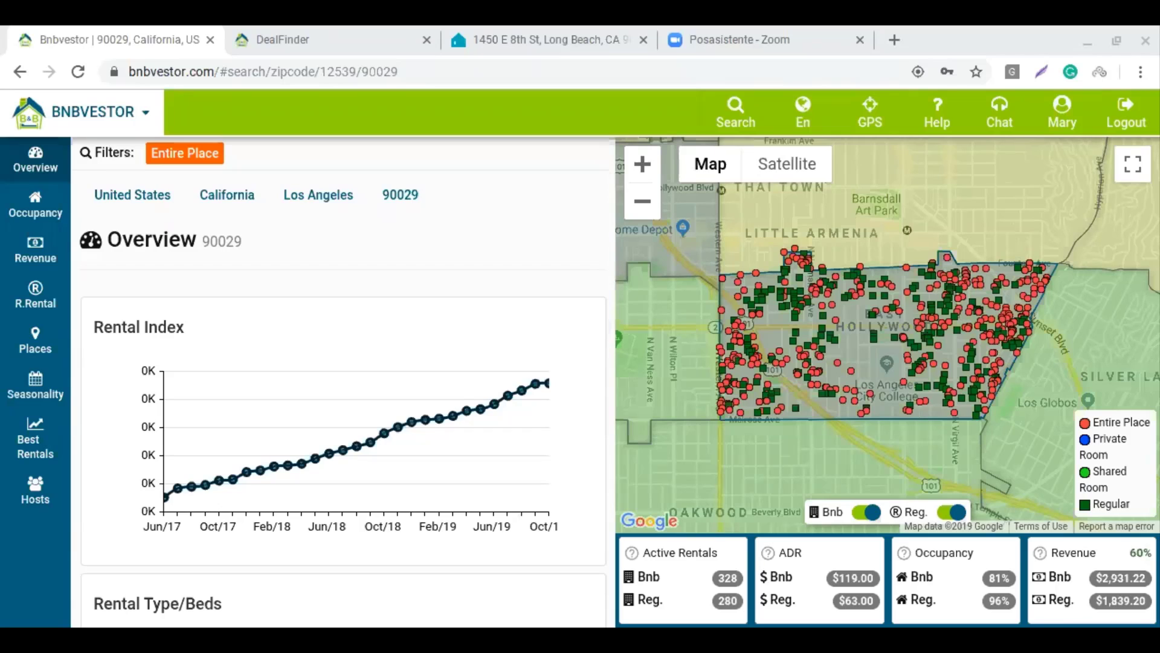
mouse_move(1039, 552)
mouse_move(710, 164)
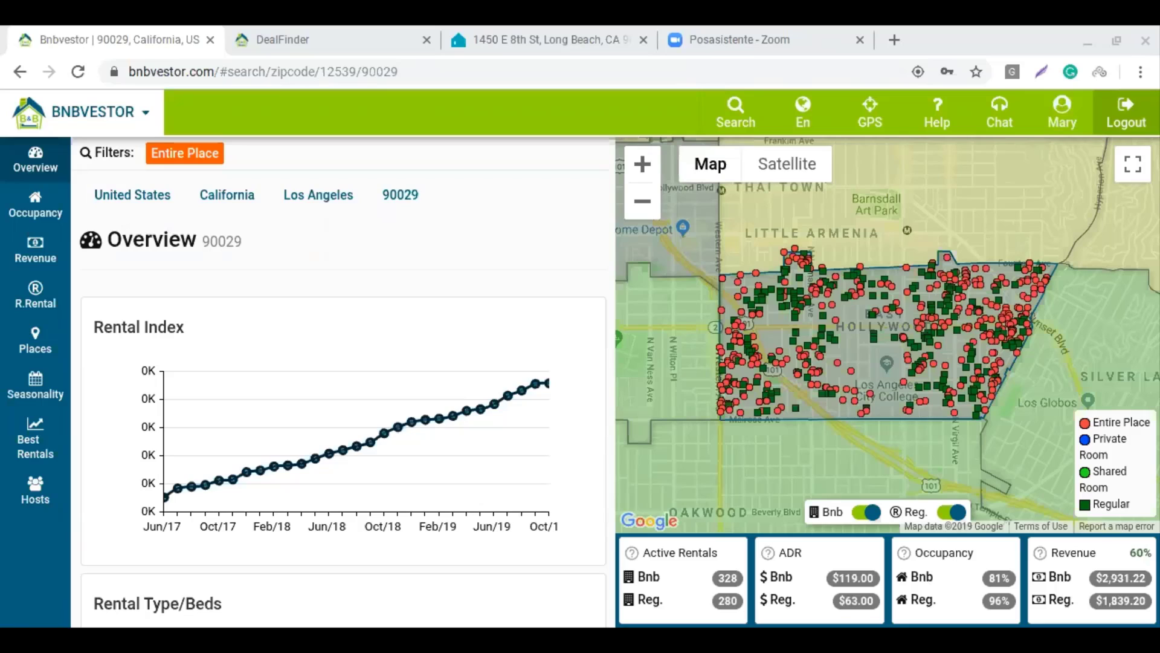
Log out of the Bnbvestor account from the header bar
left_click(1126, 112)
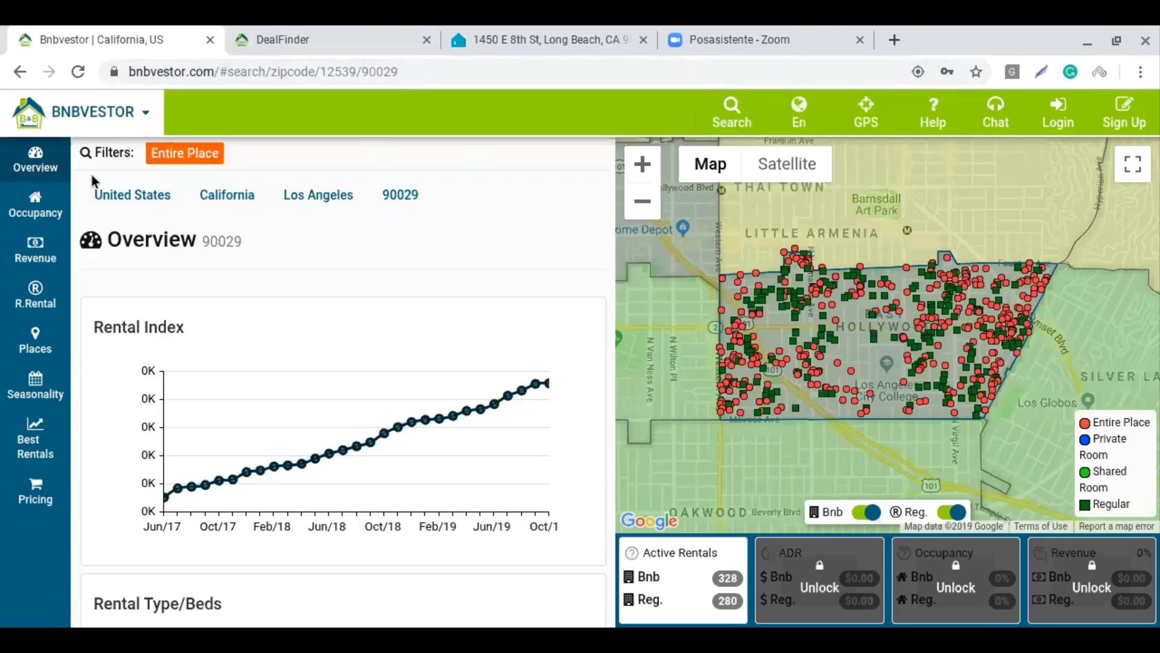
Check the locked Occupancy, Revenue and Regular Rental sections for zipcode 90029
left_click(31, 219)
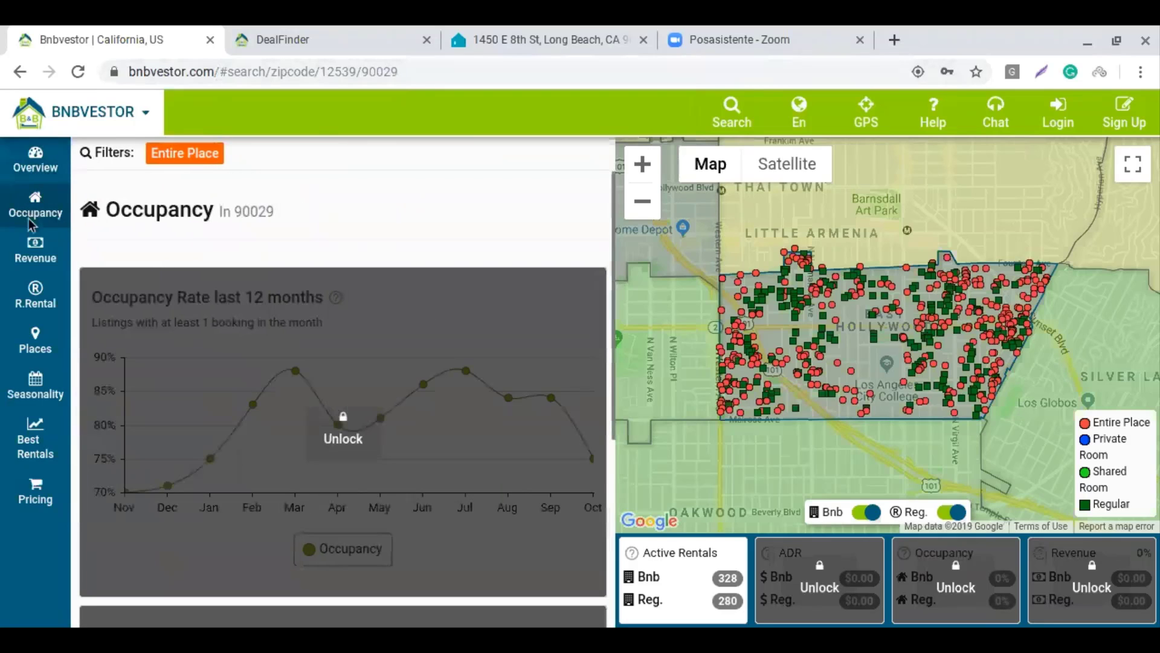
left_click(35, 257)
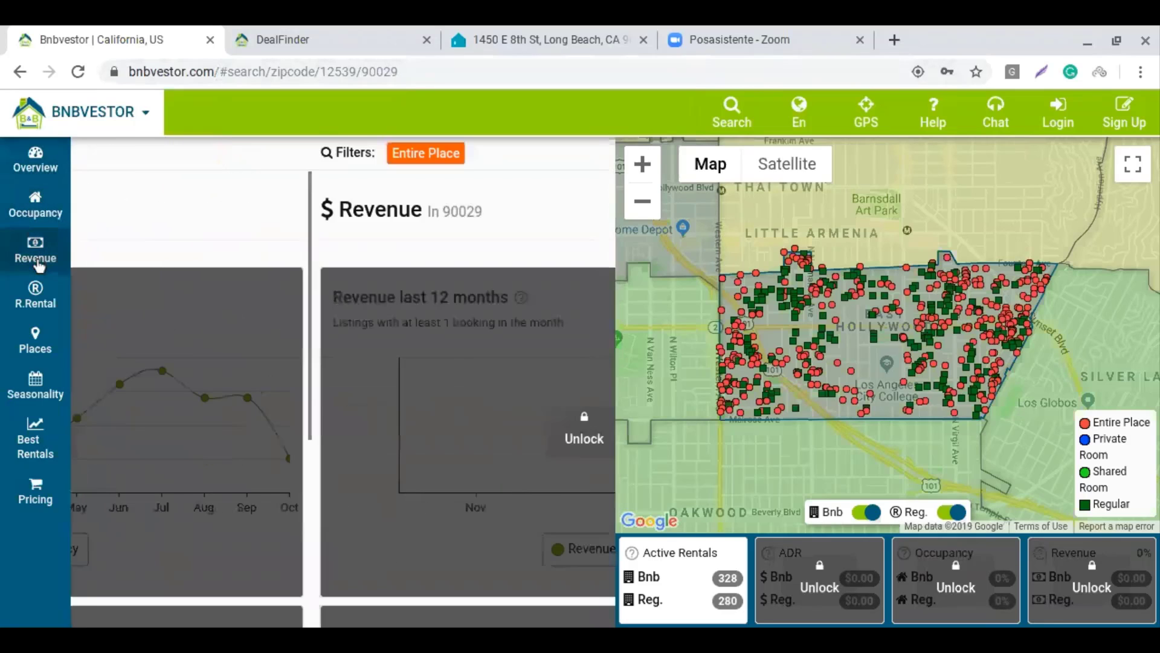
left_click(48, 309)
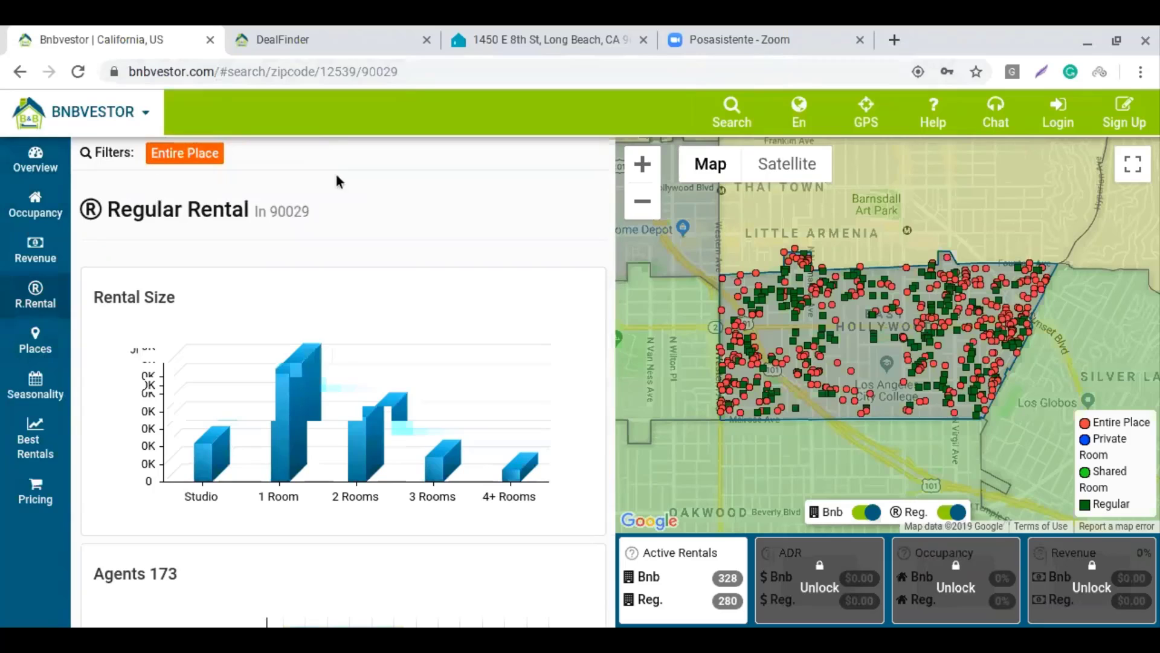
mouse_move(365, 420)
scroll(365, 421, "down", 2)
scroll(365, 421, "up", 2)
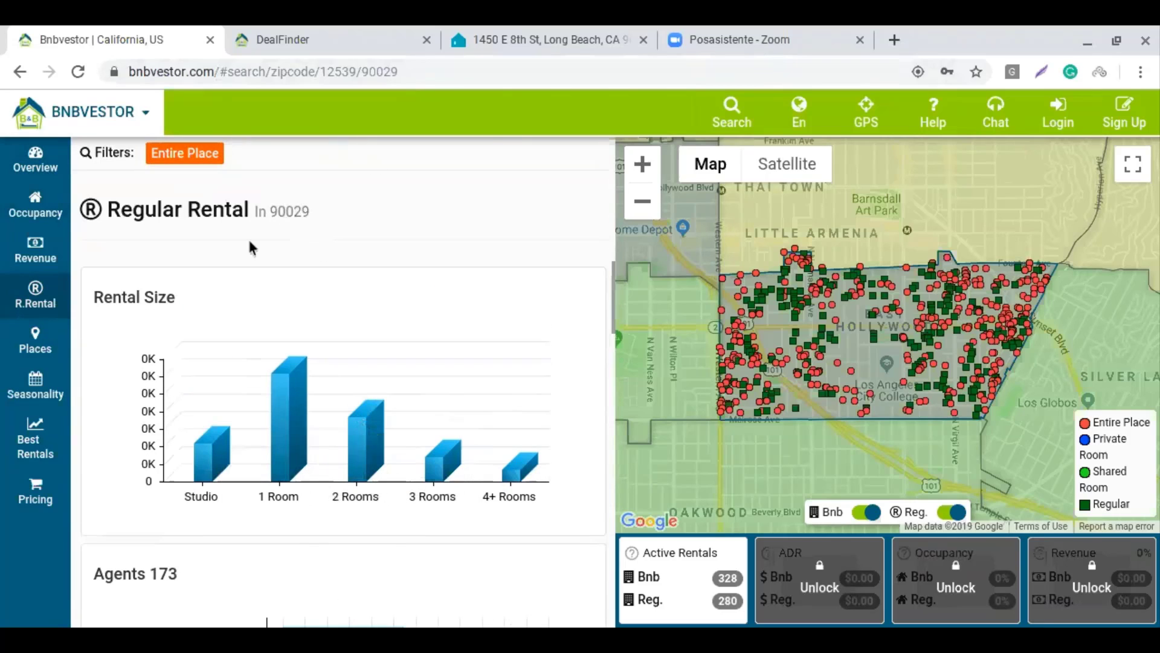
Check Places, Seasonality and Best Rentals, back to Overview, then unlock to reach Plans & Pricing
left_click(52, 364)
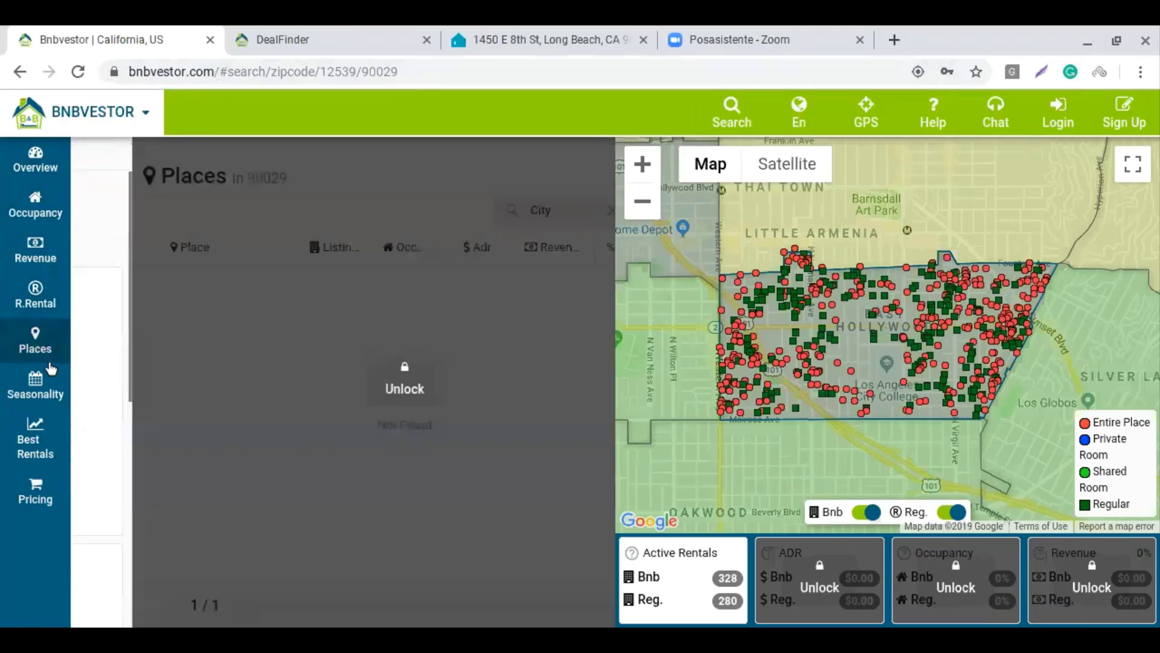
left_click(51, 370)
left_click(37, 450)
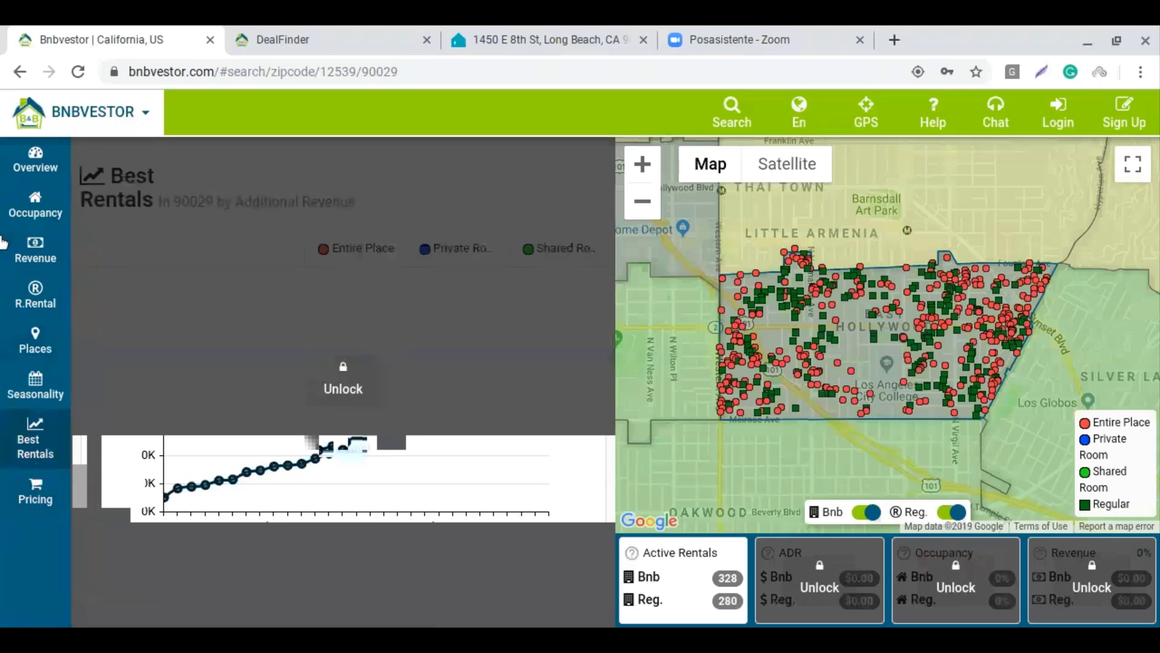
left_click(26, 167)
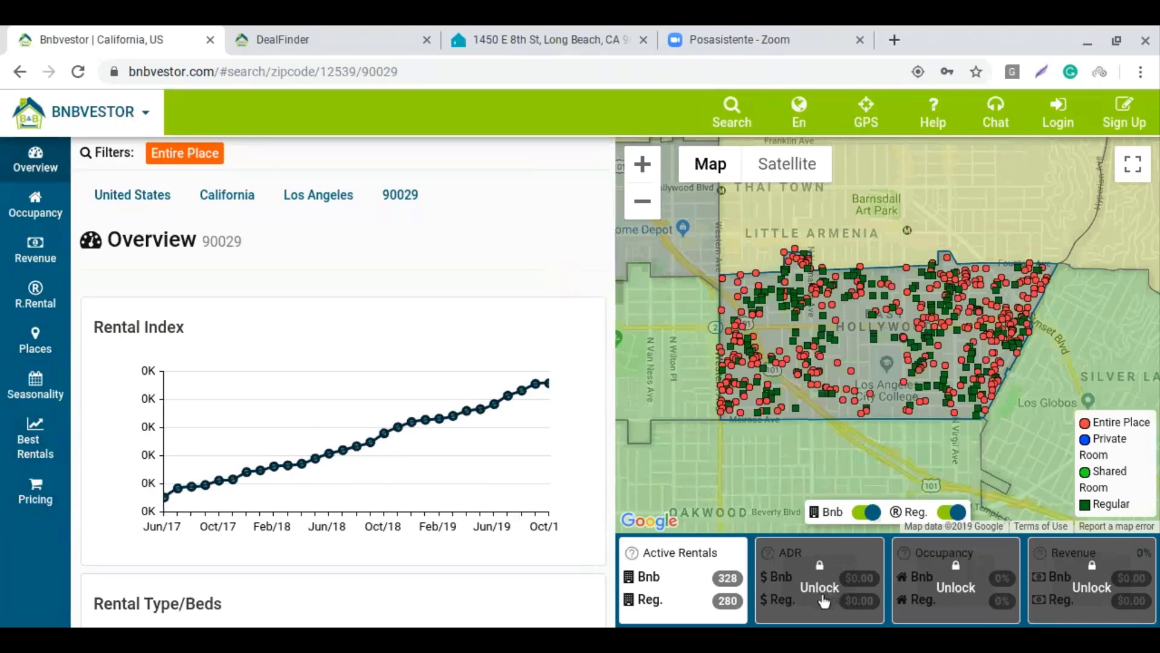
left_click(964, 589)
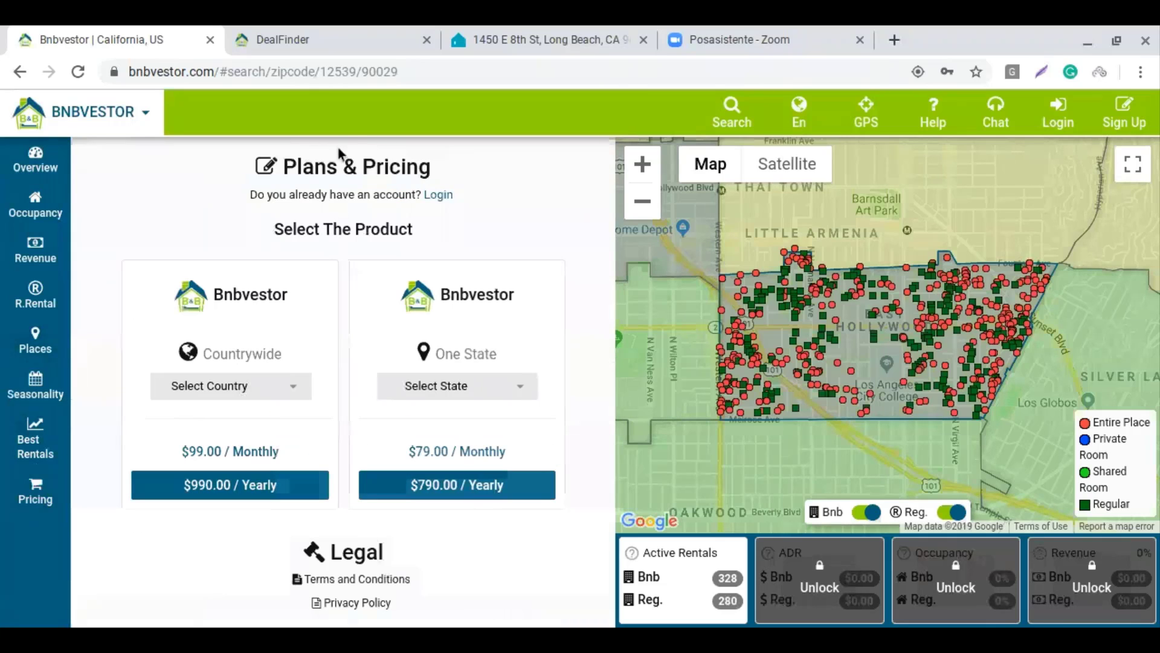